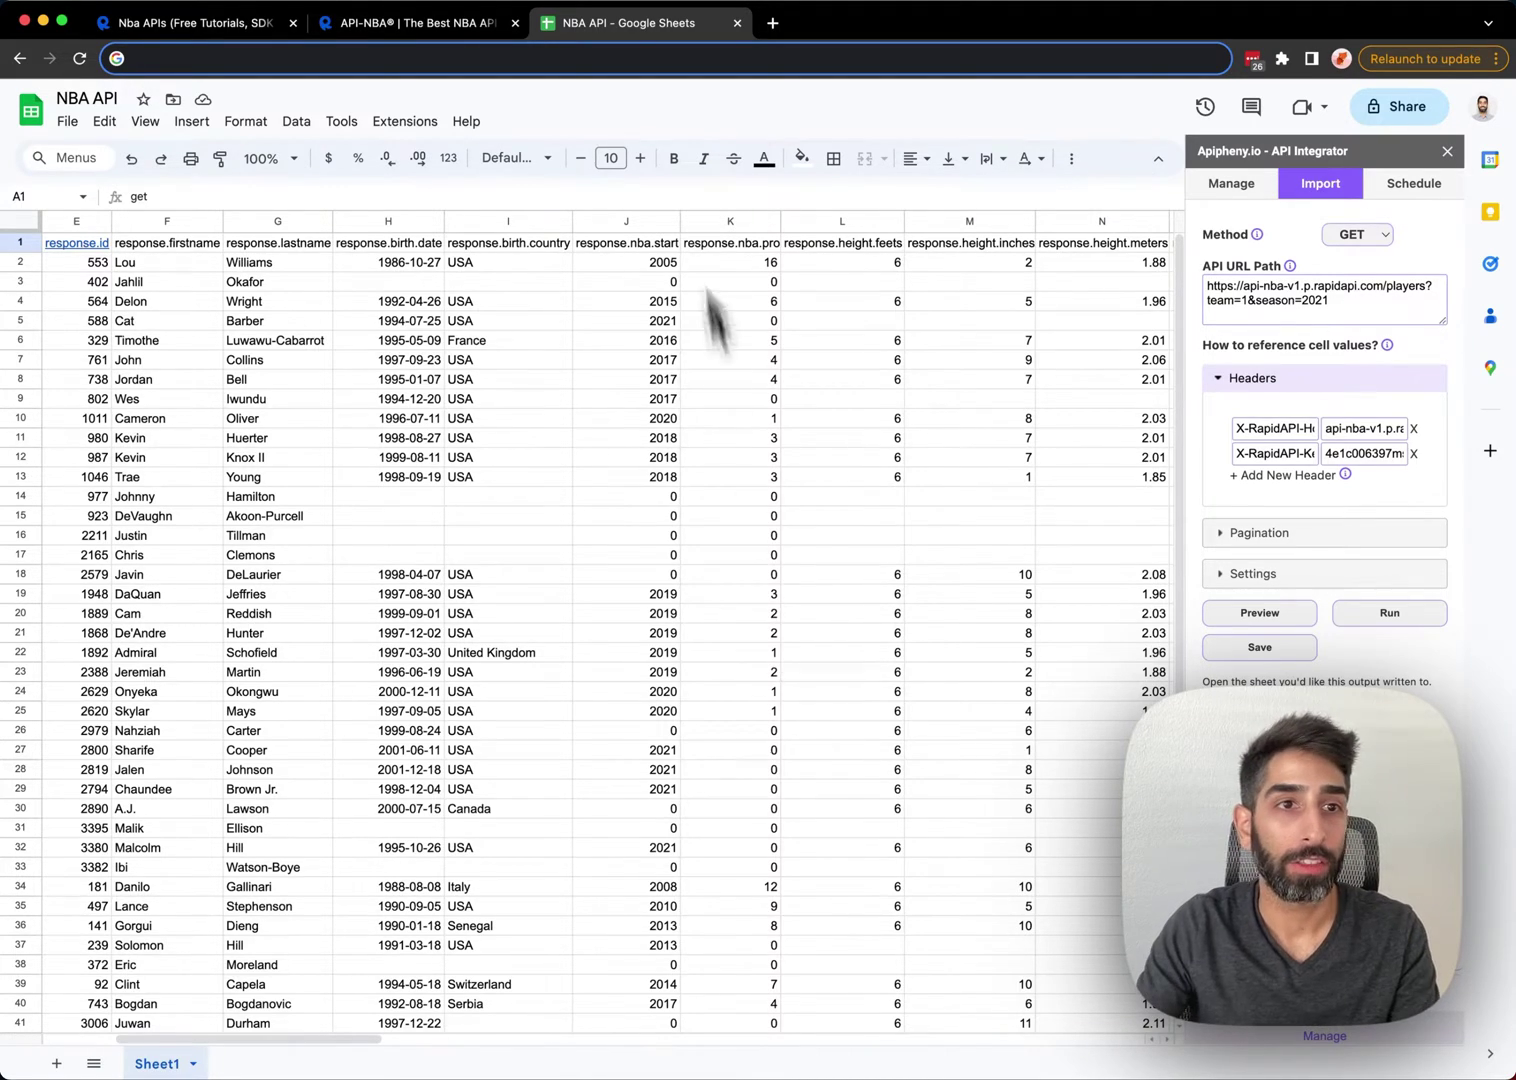
# - Switch from the NBA API spreadsheet to the RapidAPI 'nba' search results tab
pyautogui.click(188, 26)
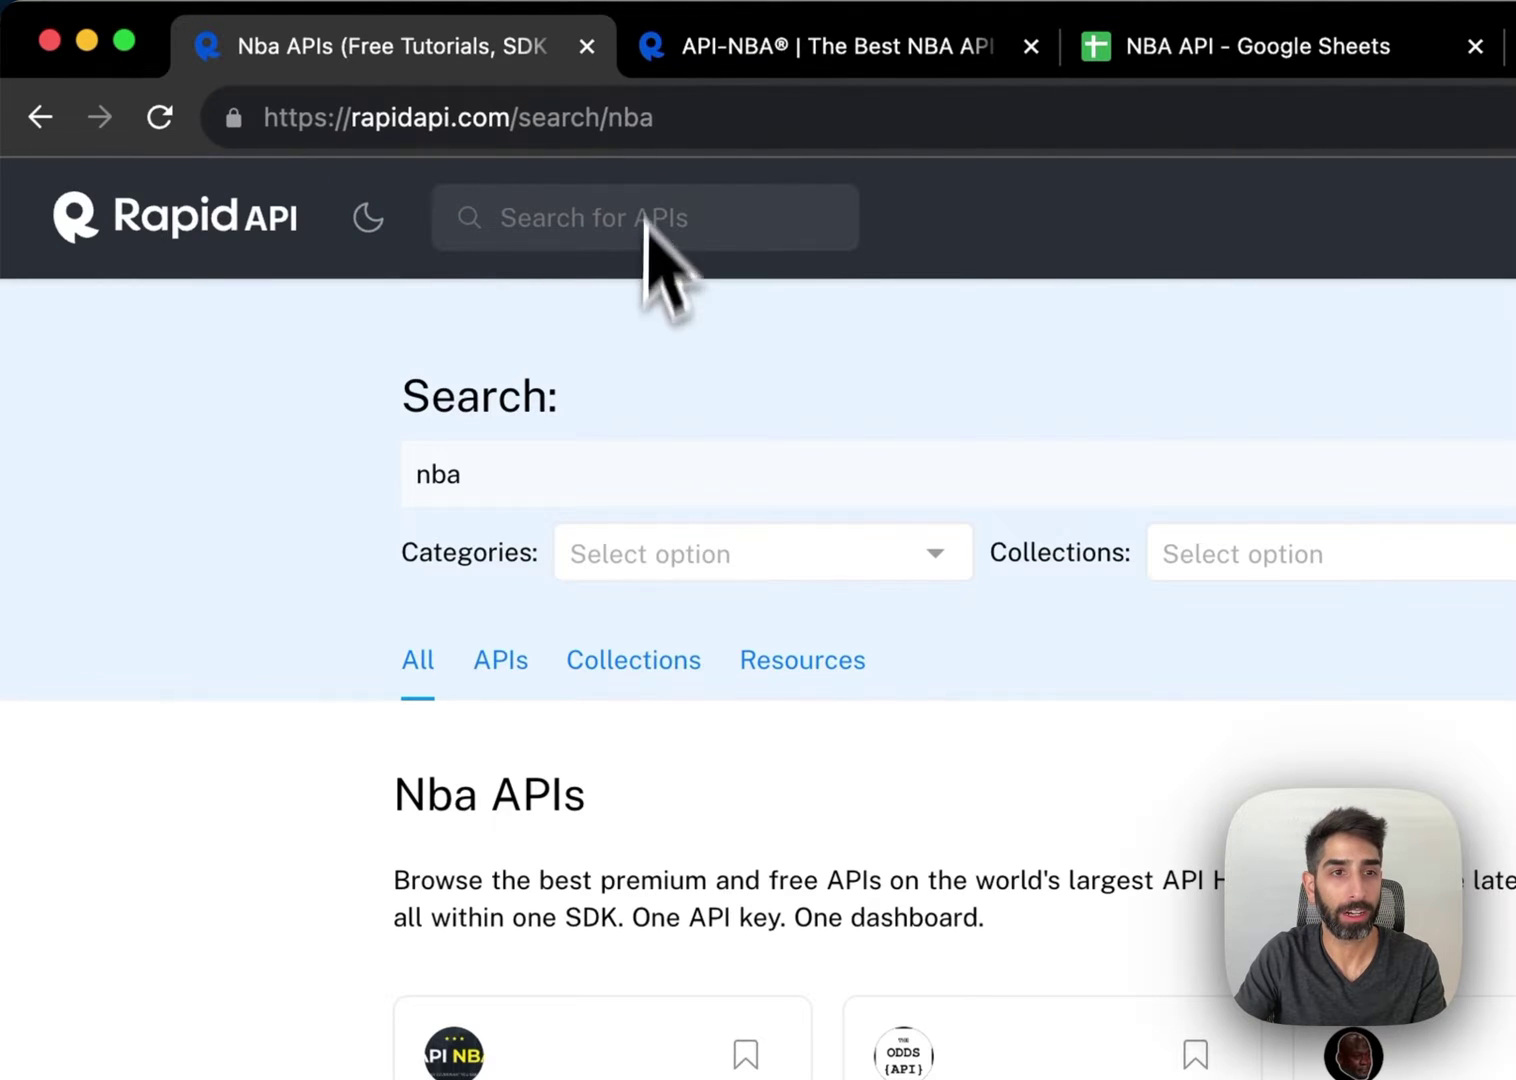
# - Scroll through the 'nba' API search results, then open the API-NBA endpoints page
pyautogui.click(446, 480)
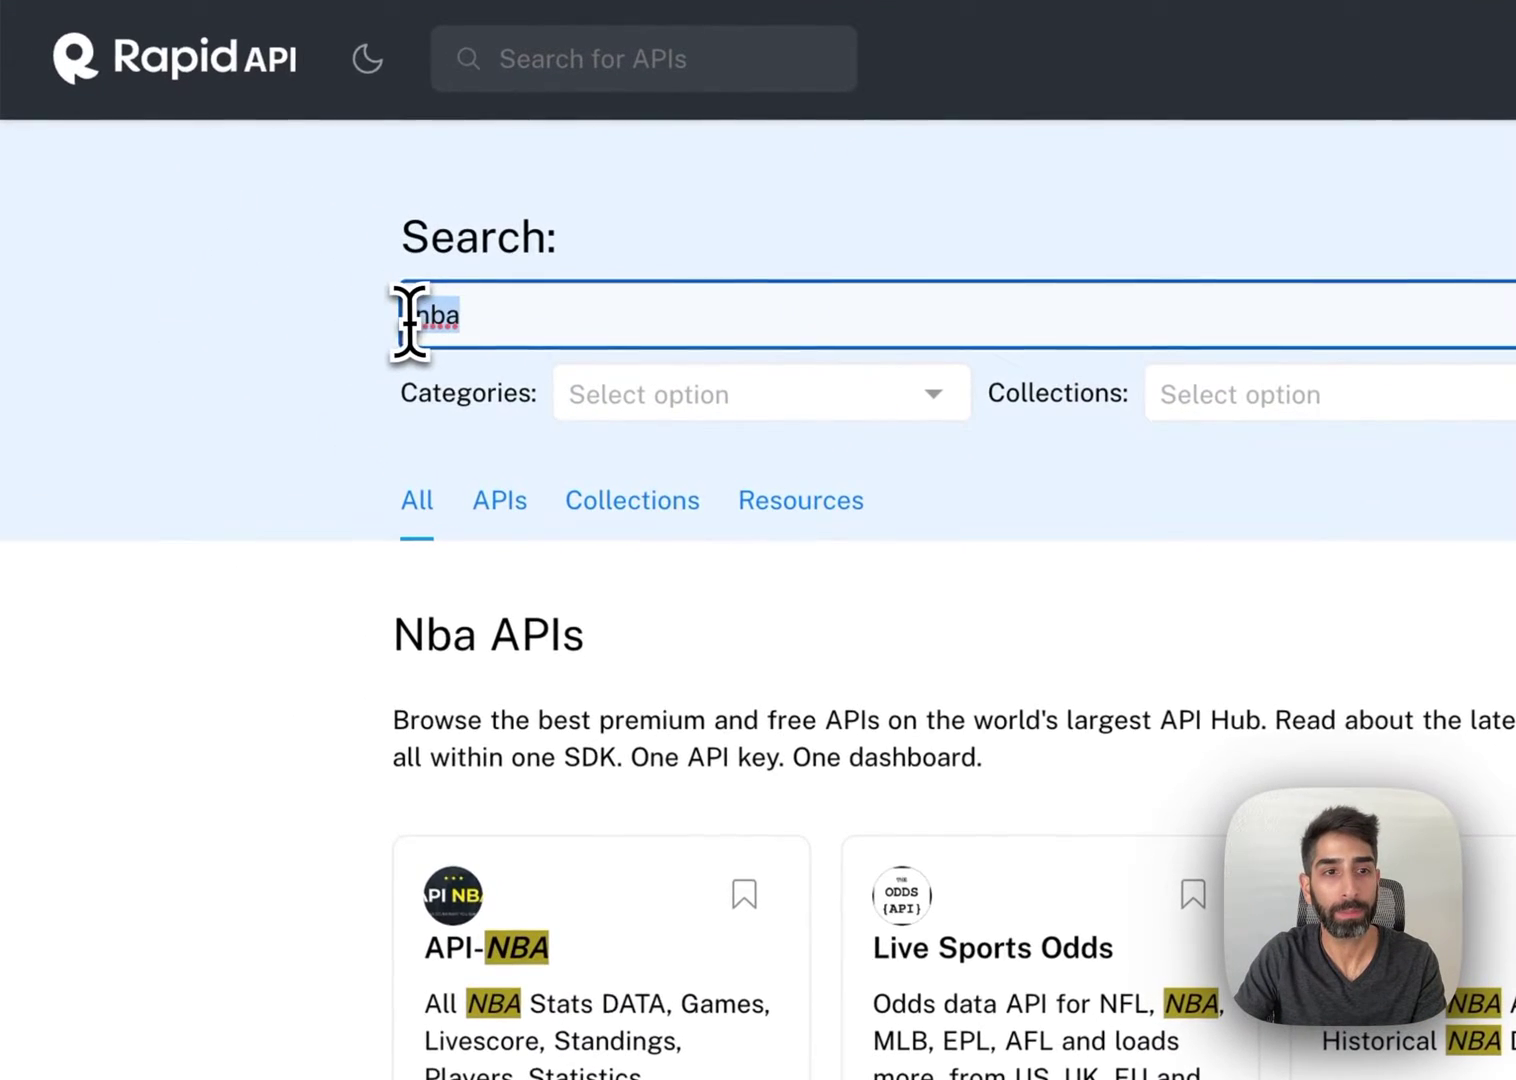
pyautogui.click(255, 750)
pyautogui.scroll(-5, 255, 760)
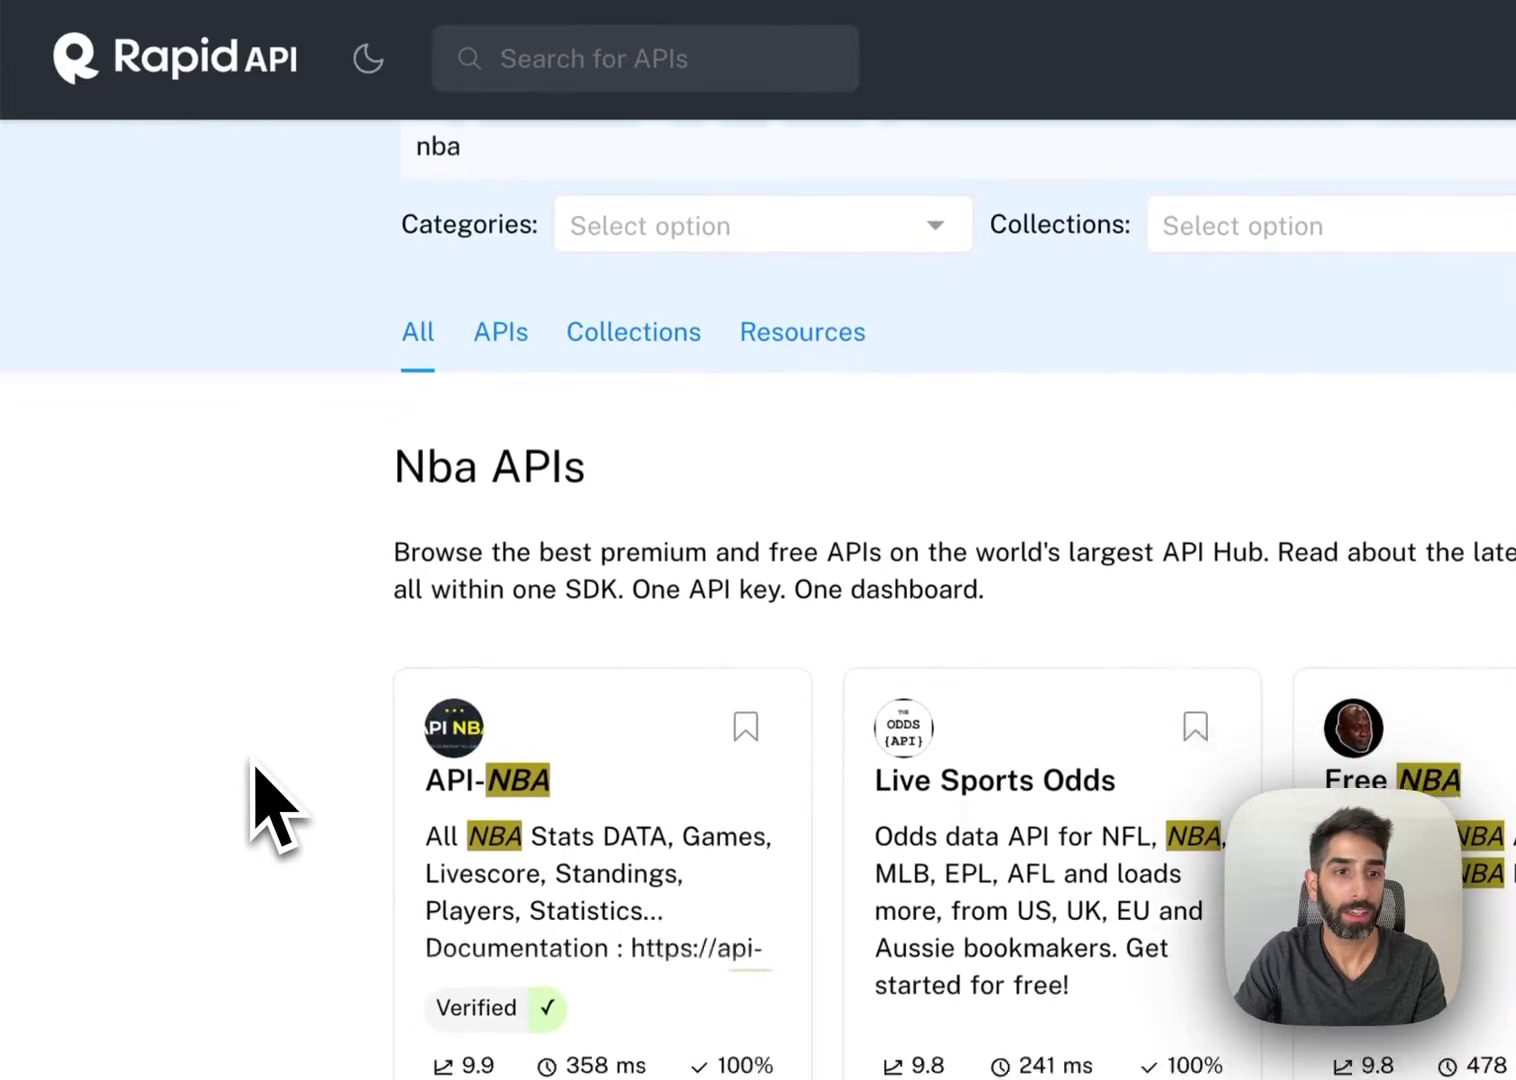
pyautogui.scroll(-2, 255, 790)
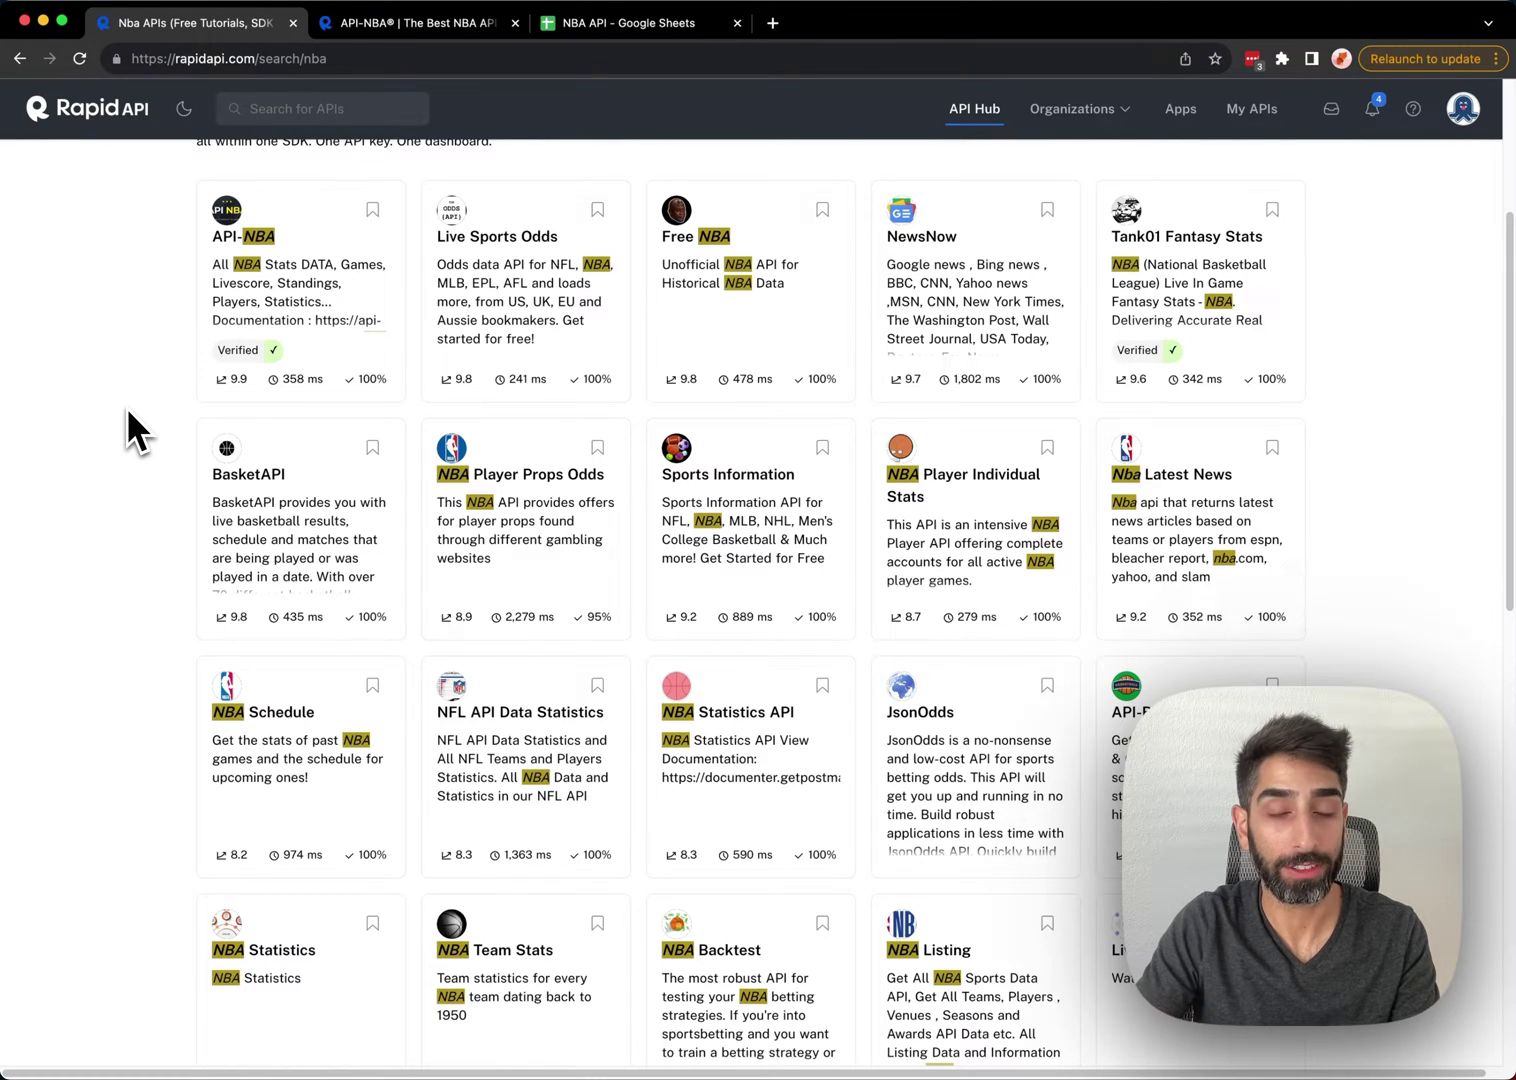
pyautogui.moveTo(210, 512)
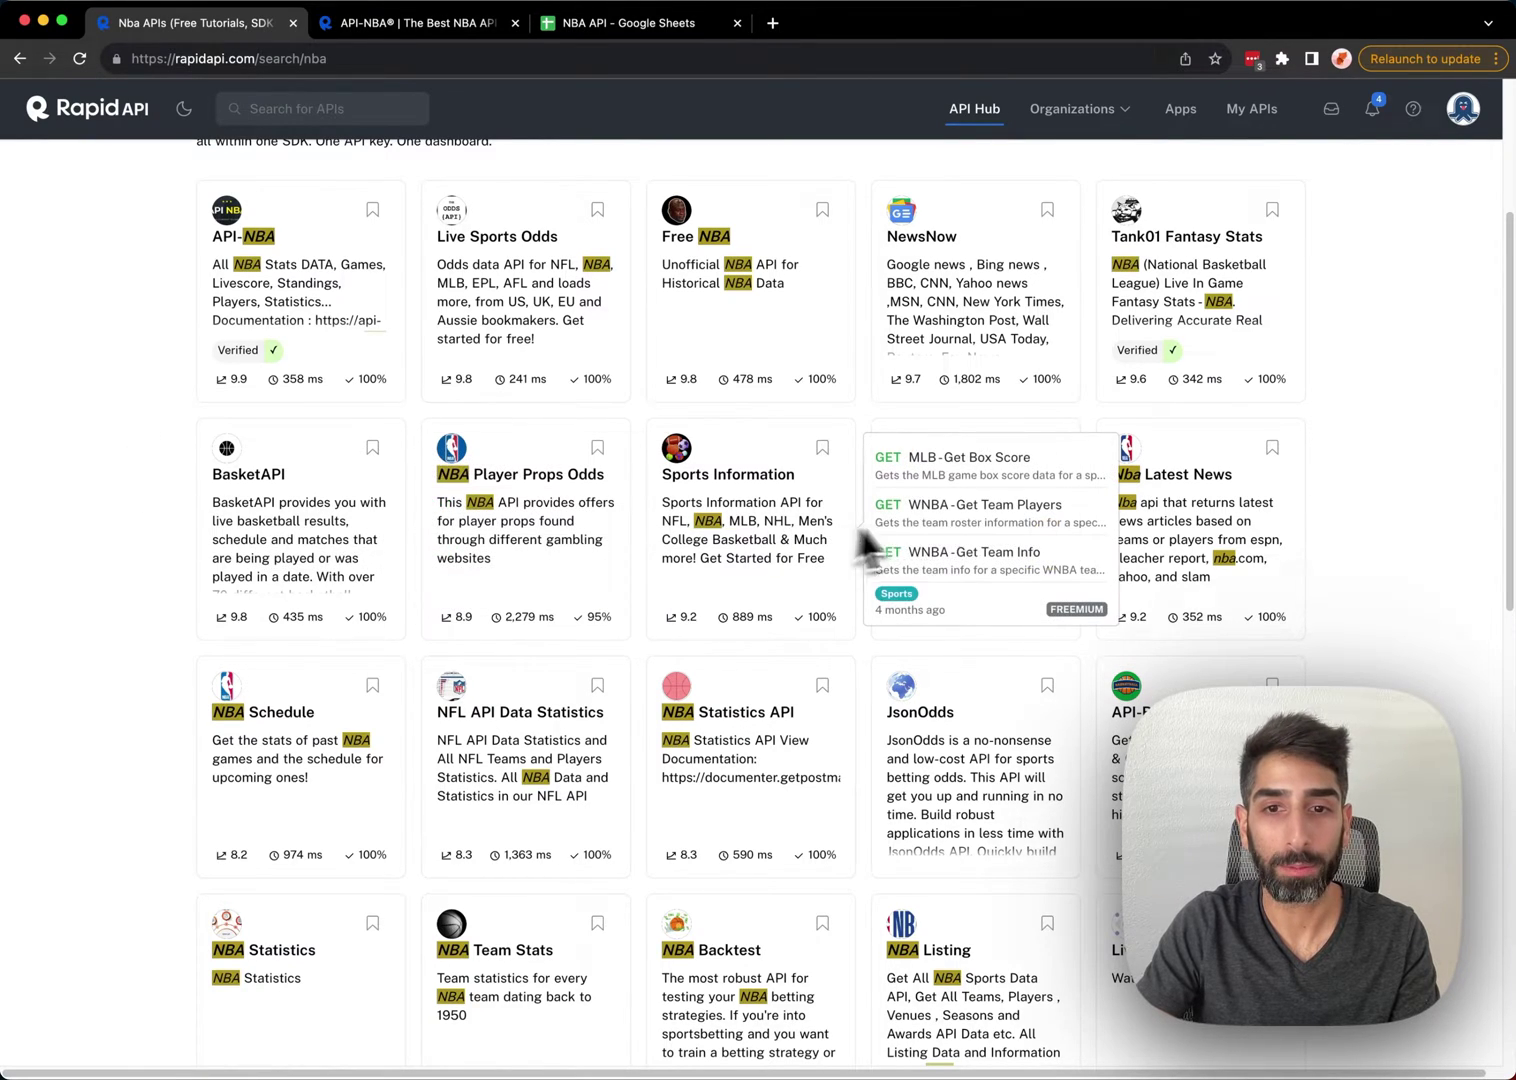
pyautogui.moveTo(328, 245)
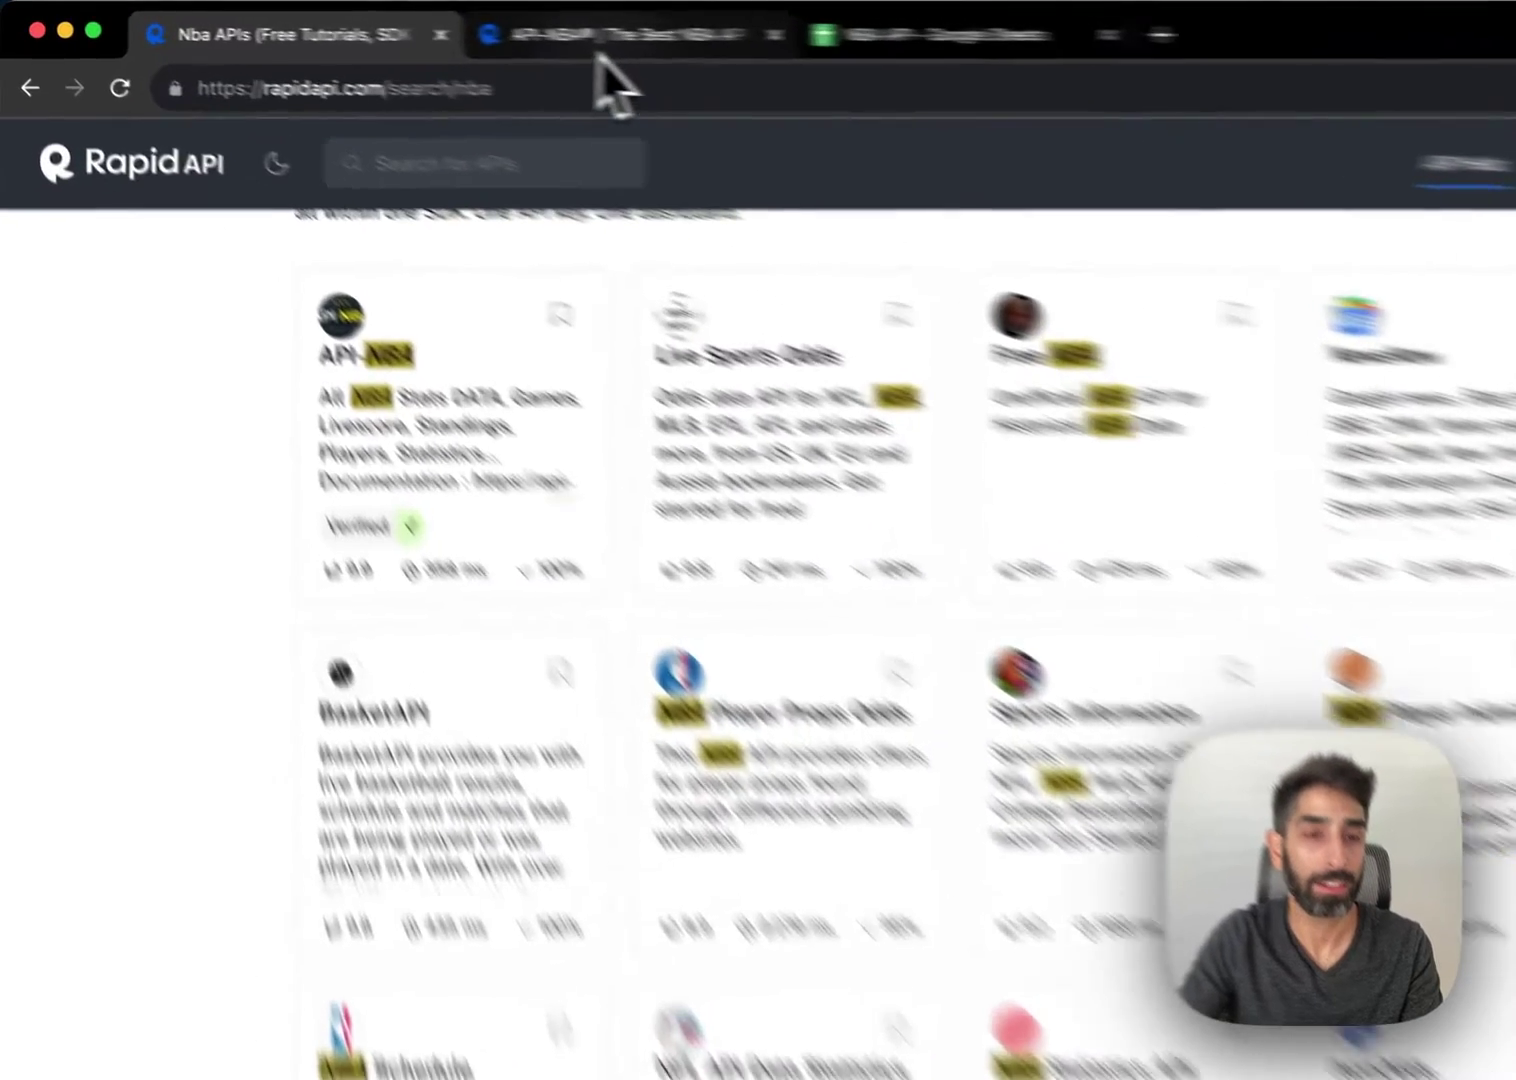
pyautogui.click(407, 22)
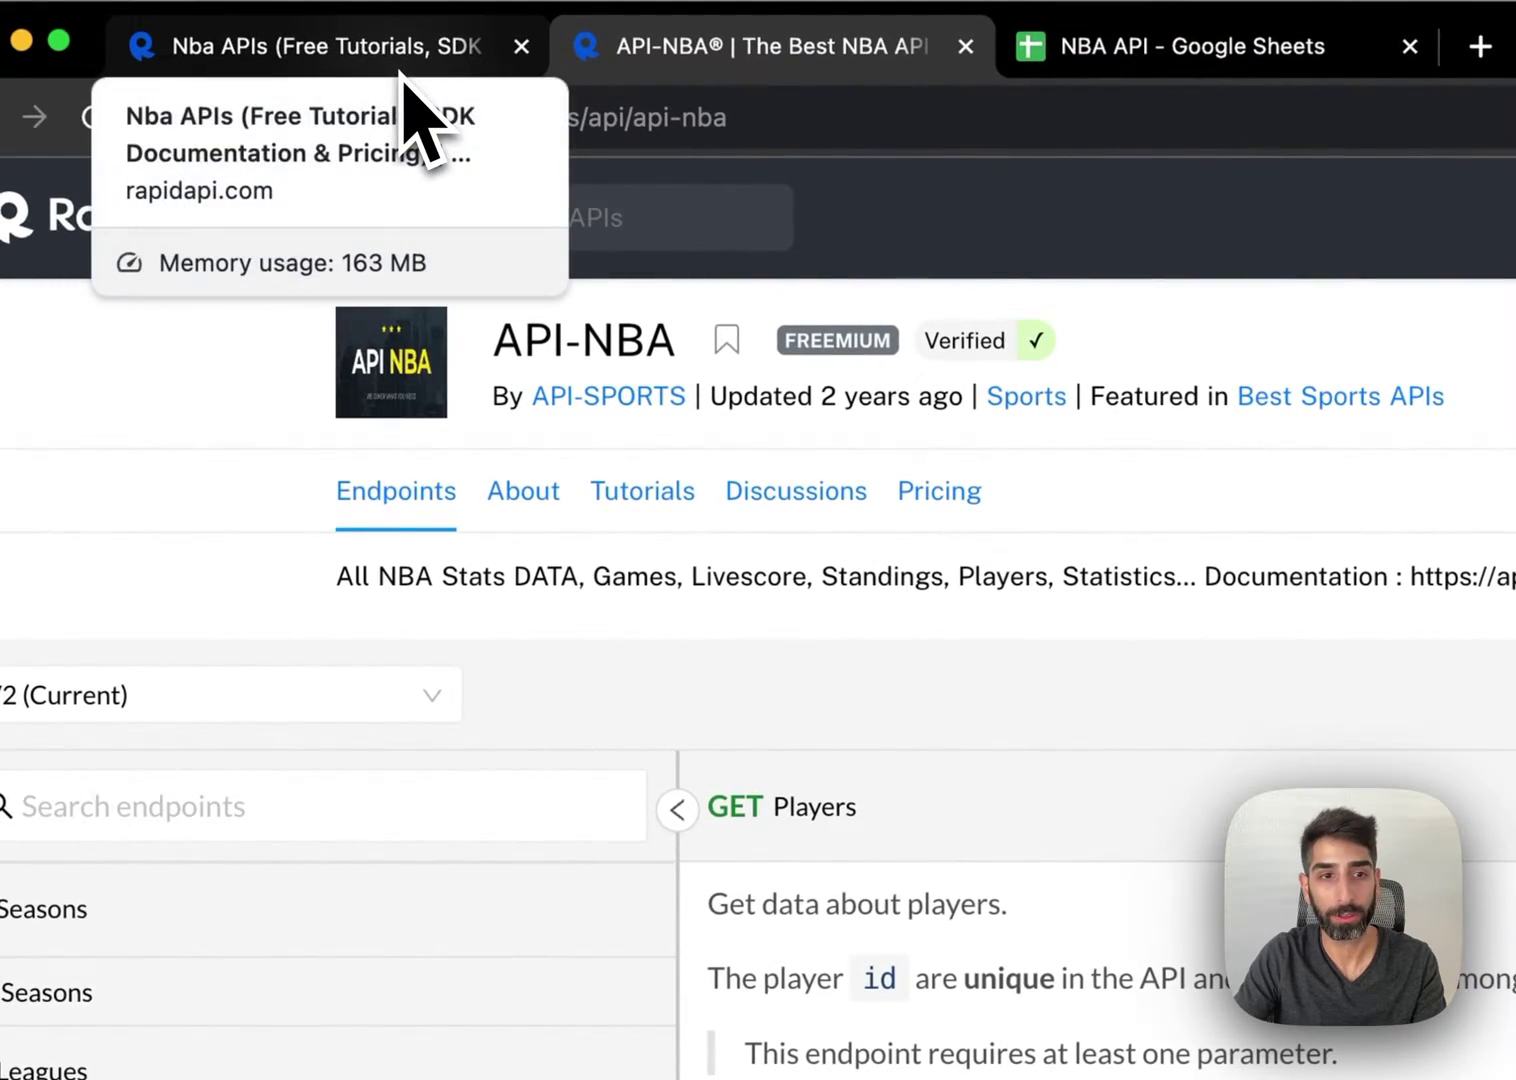
# - In the NBA API spreadsheet, look through the Extensions > Add-ons > Apipheny menus
pyautogui.click(1127, 50)
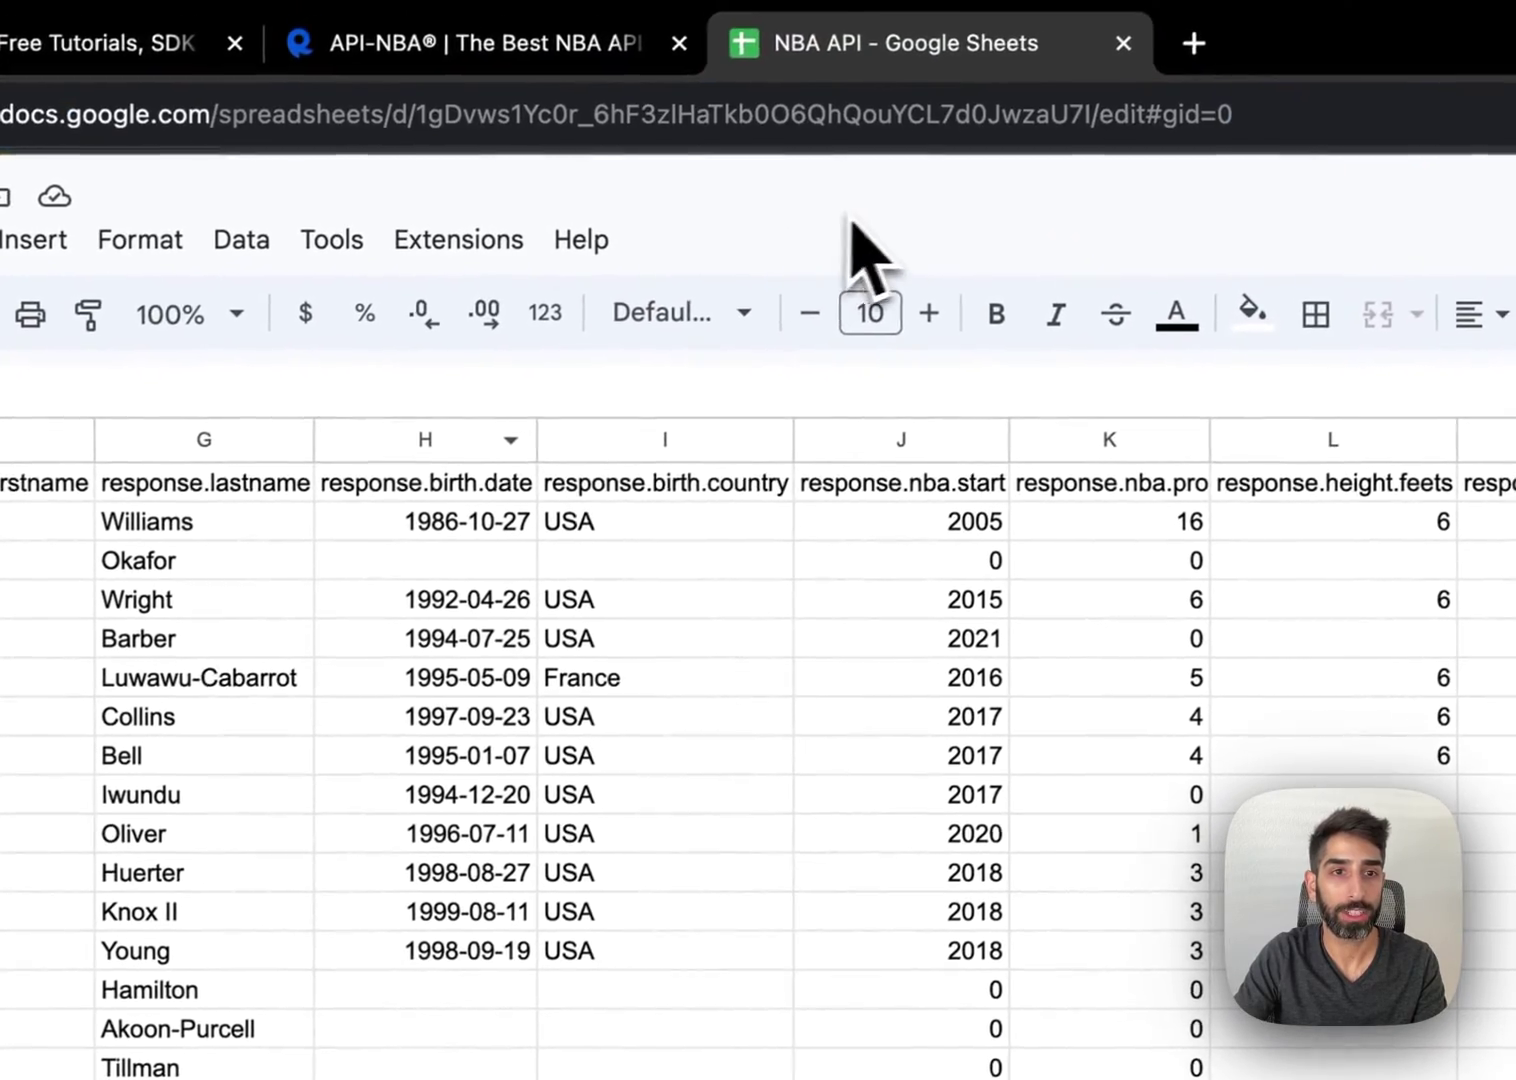
pyautogui.click(460, 245)
pyautogui.moveTo(508, 313)
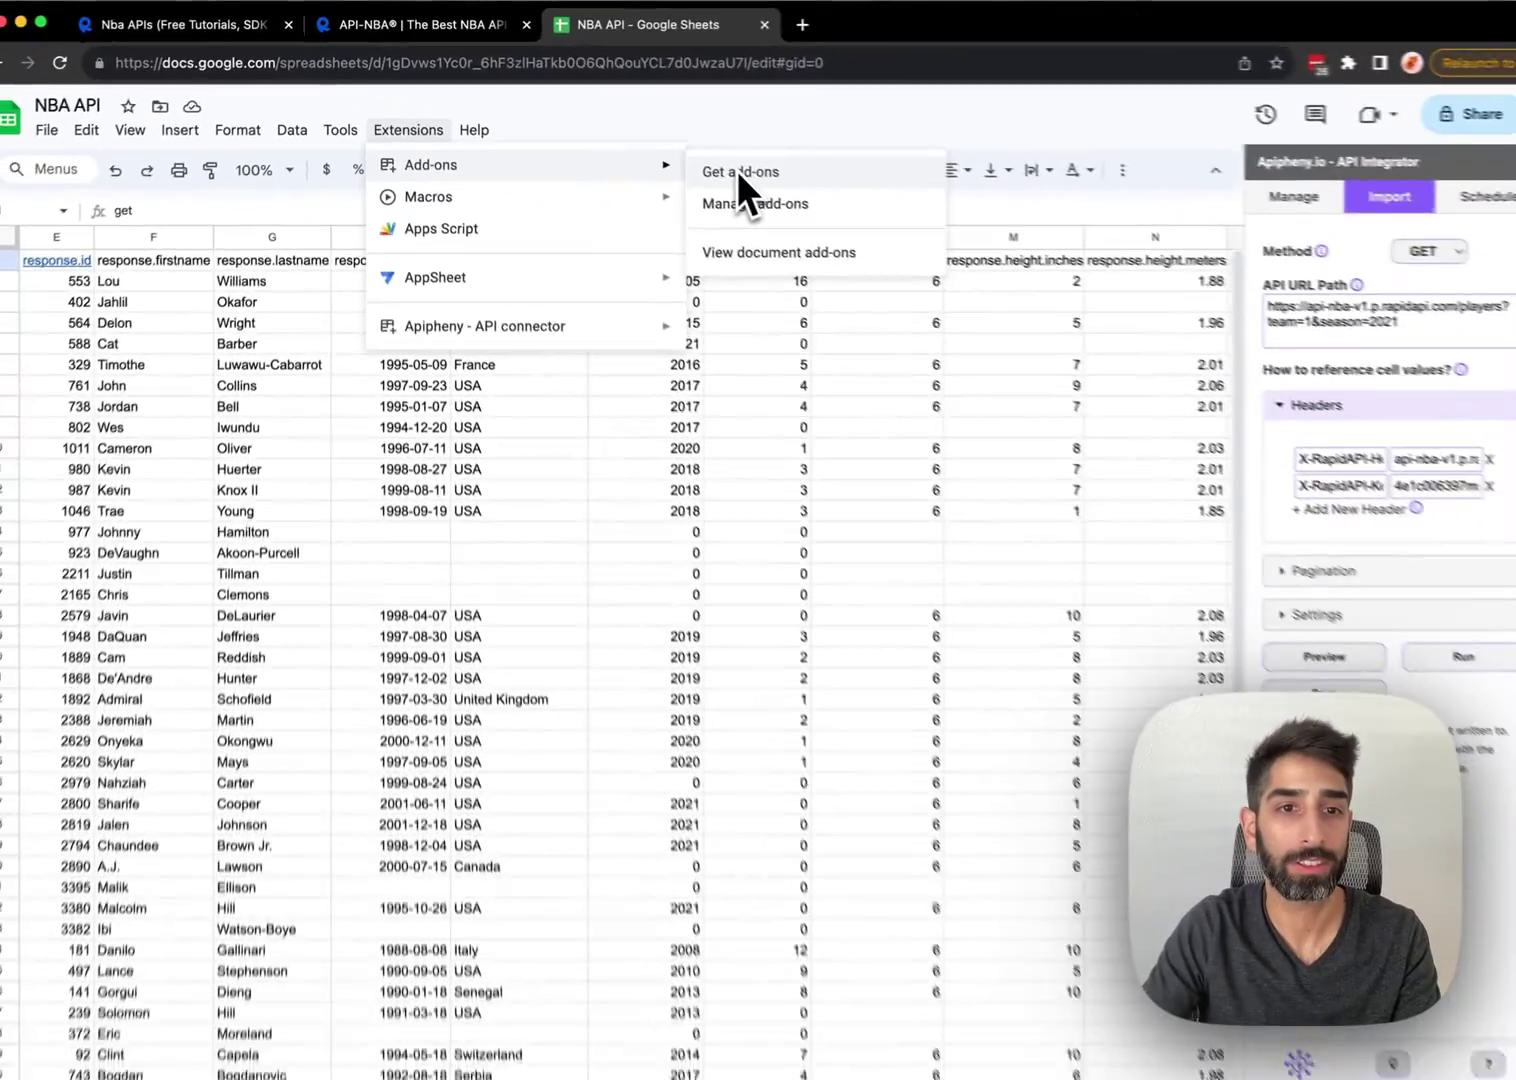
pyautogui.moveTo(416, 308)
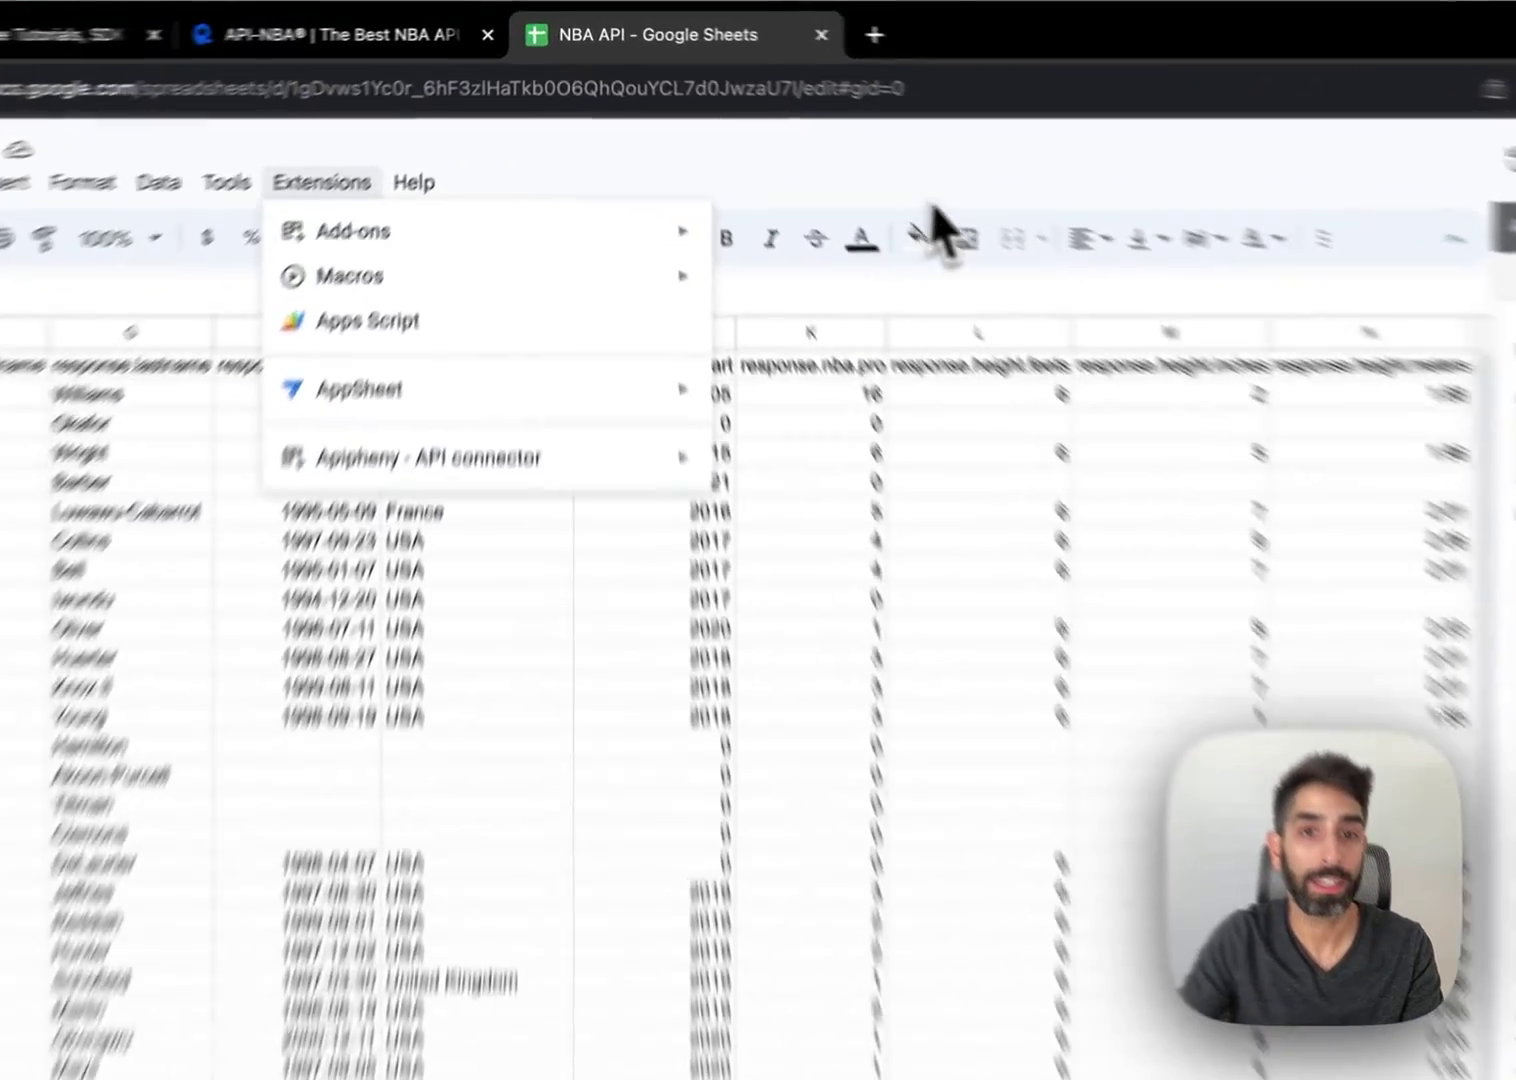
pyautogui.click(829, 119)
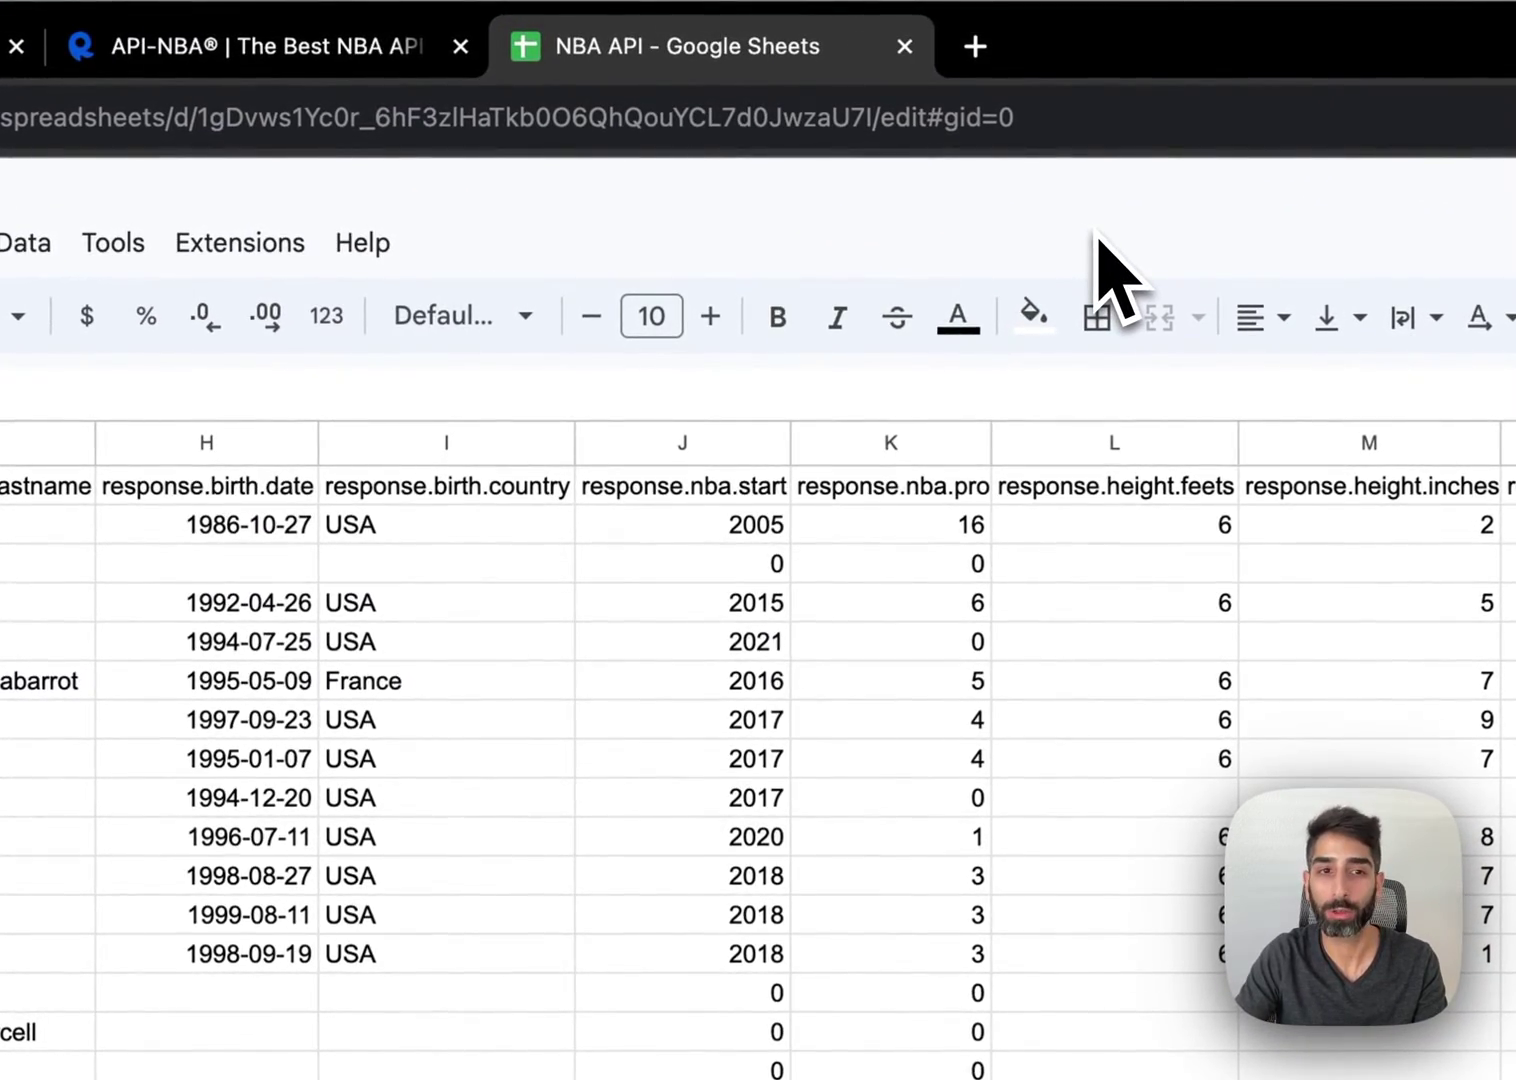
pyautogui.click(350, 46)
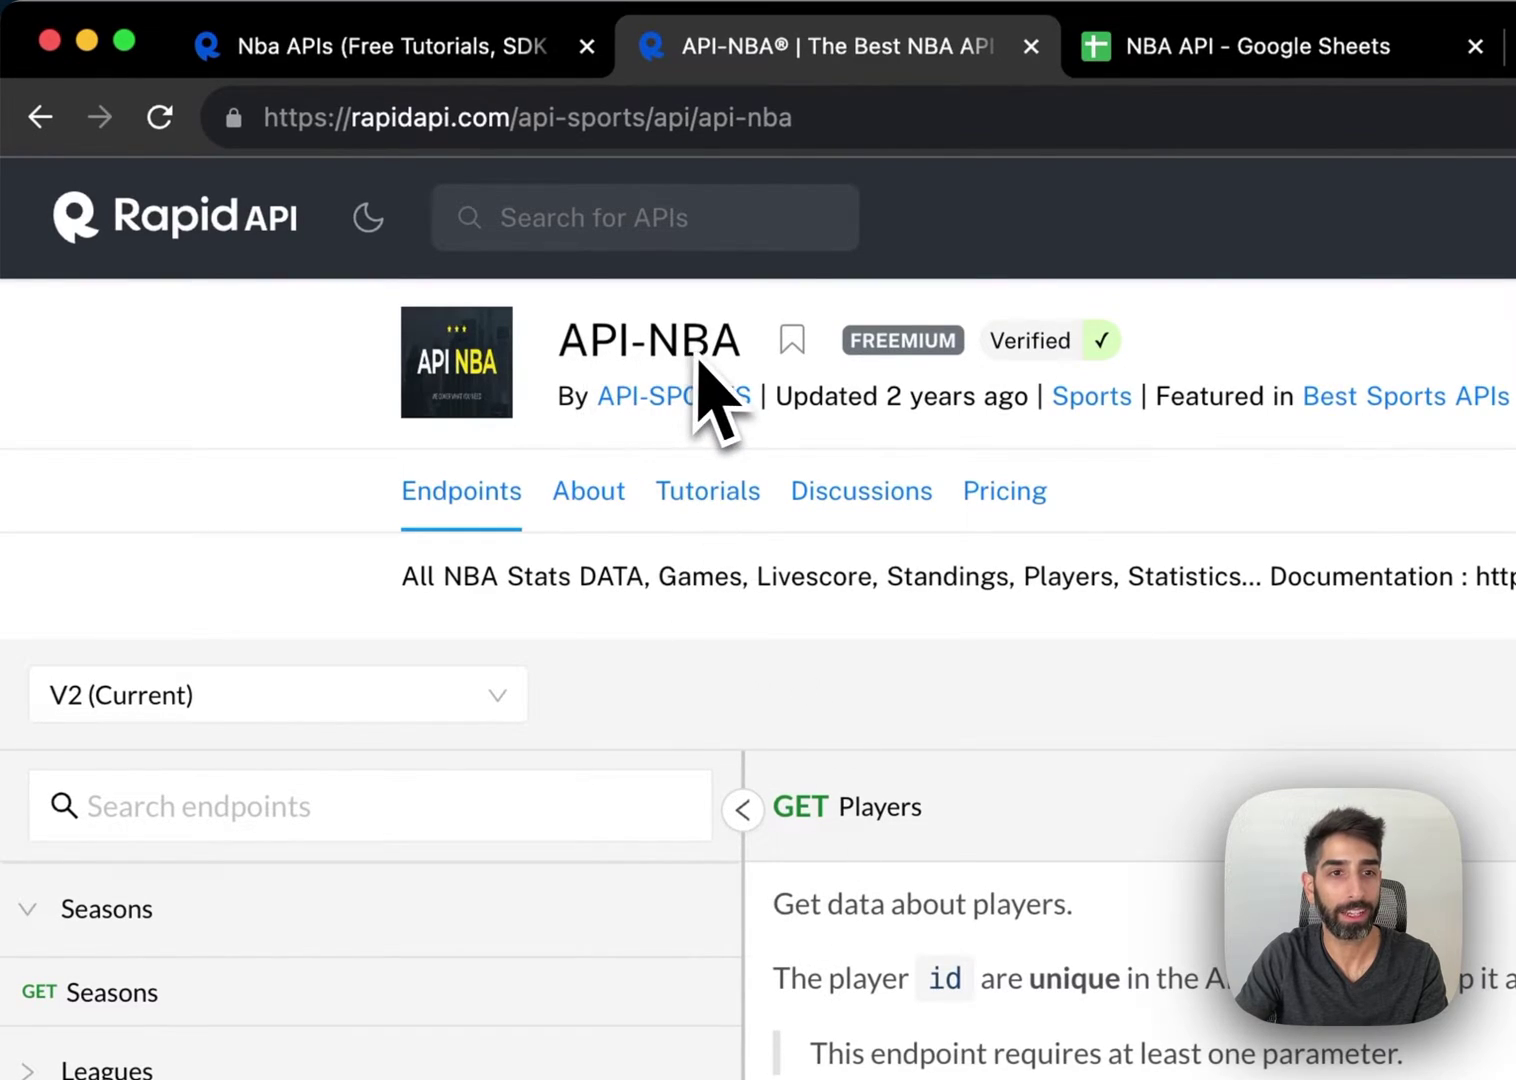
# - Revisit the Apipheny menu, then rerun the players import for team 1, season 2021
pyautogui.click(1190, 46)
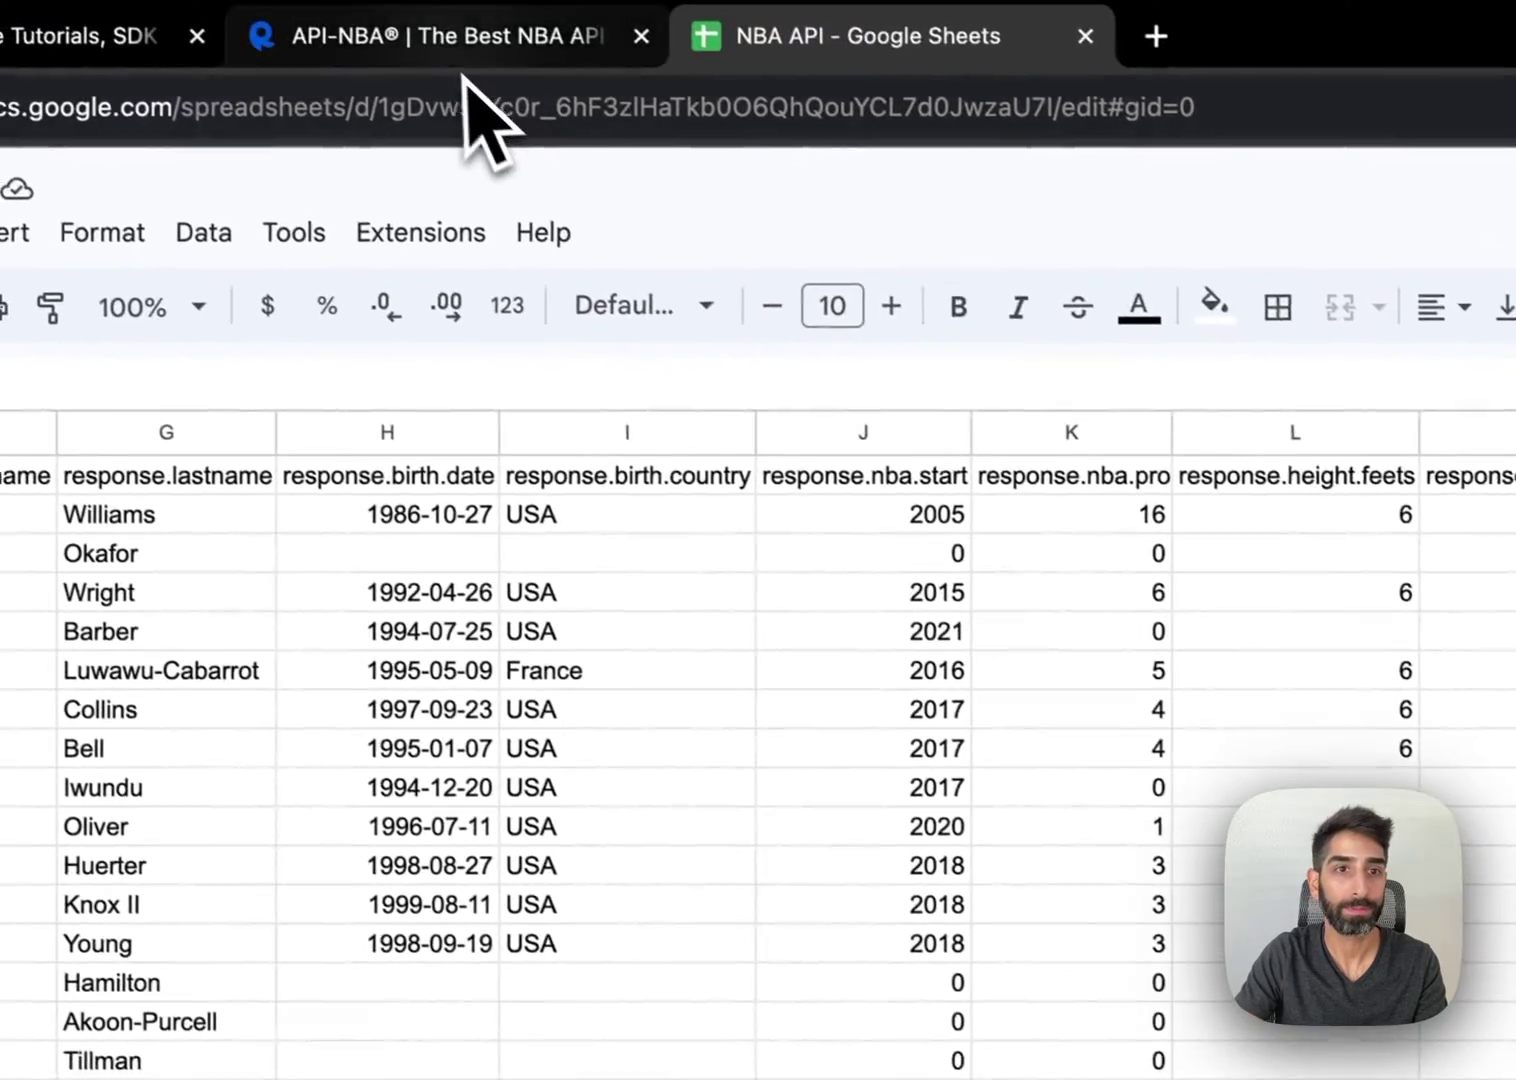
pyautogui.click(75, 243)
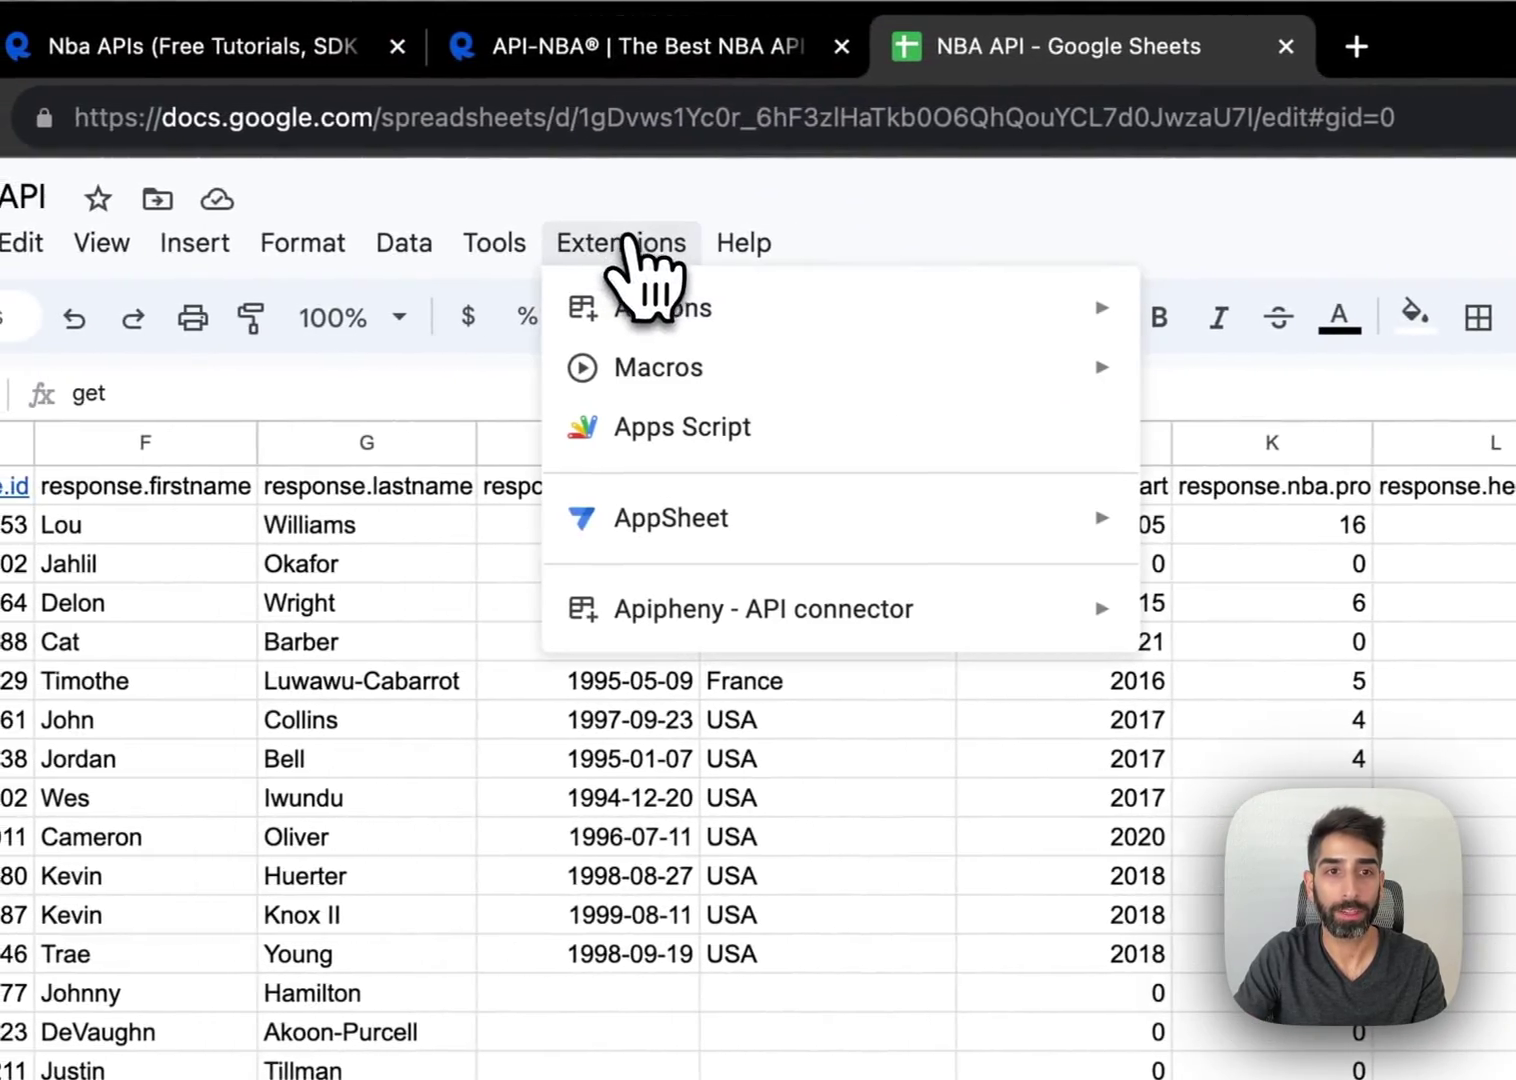
pyautogui.moveTo(293, 345)
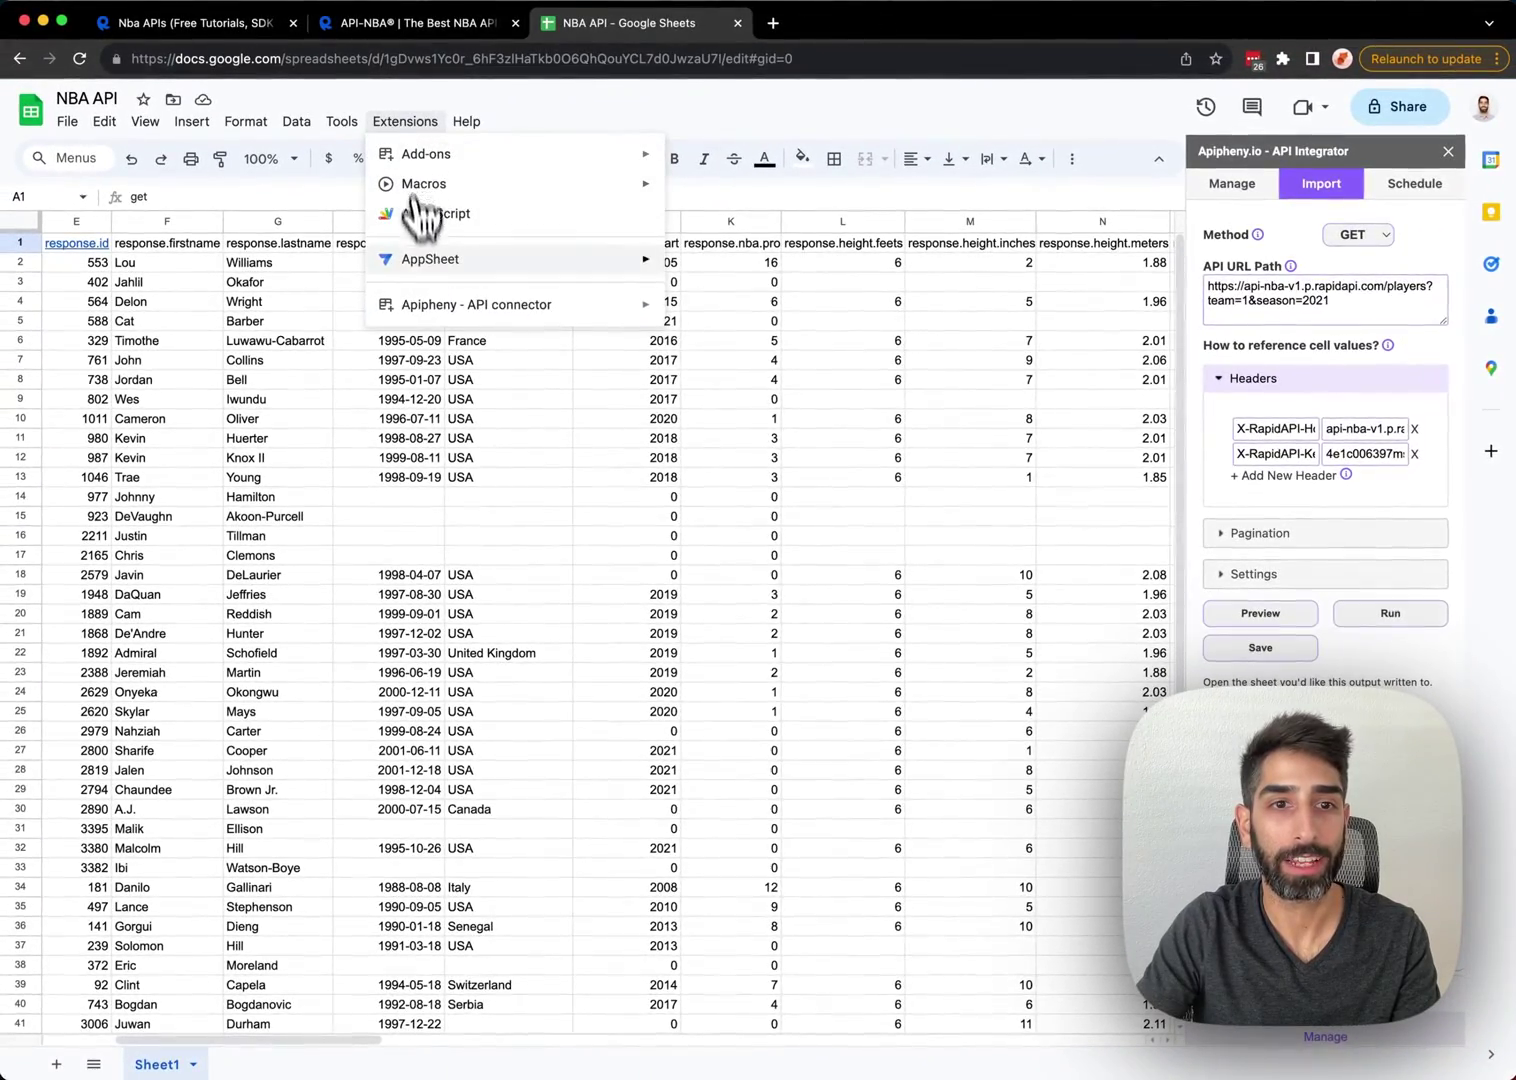
pyautogui.moveTo(428, 306)
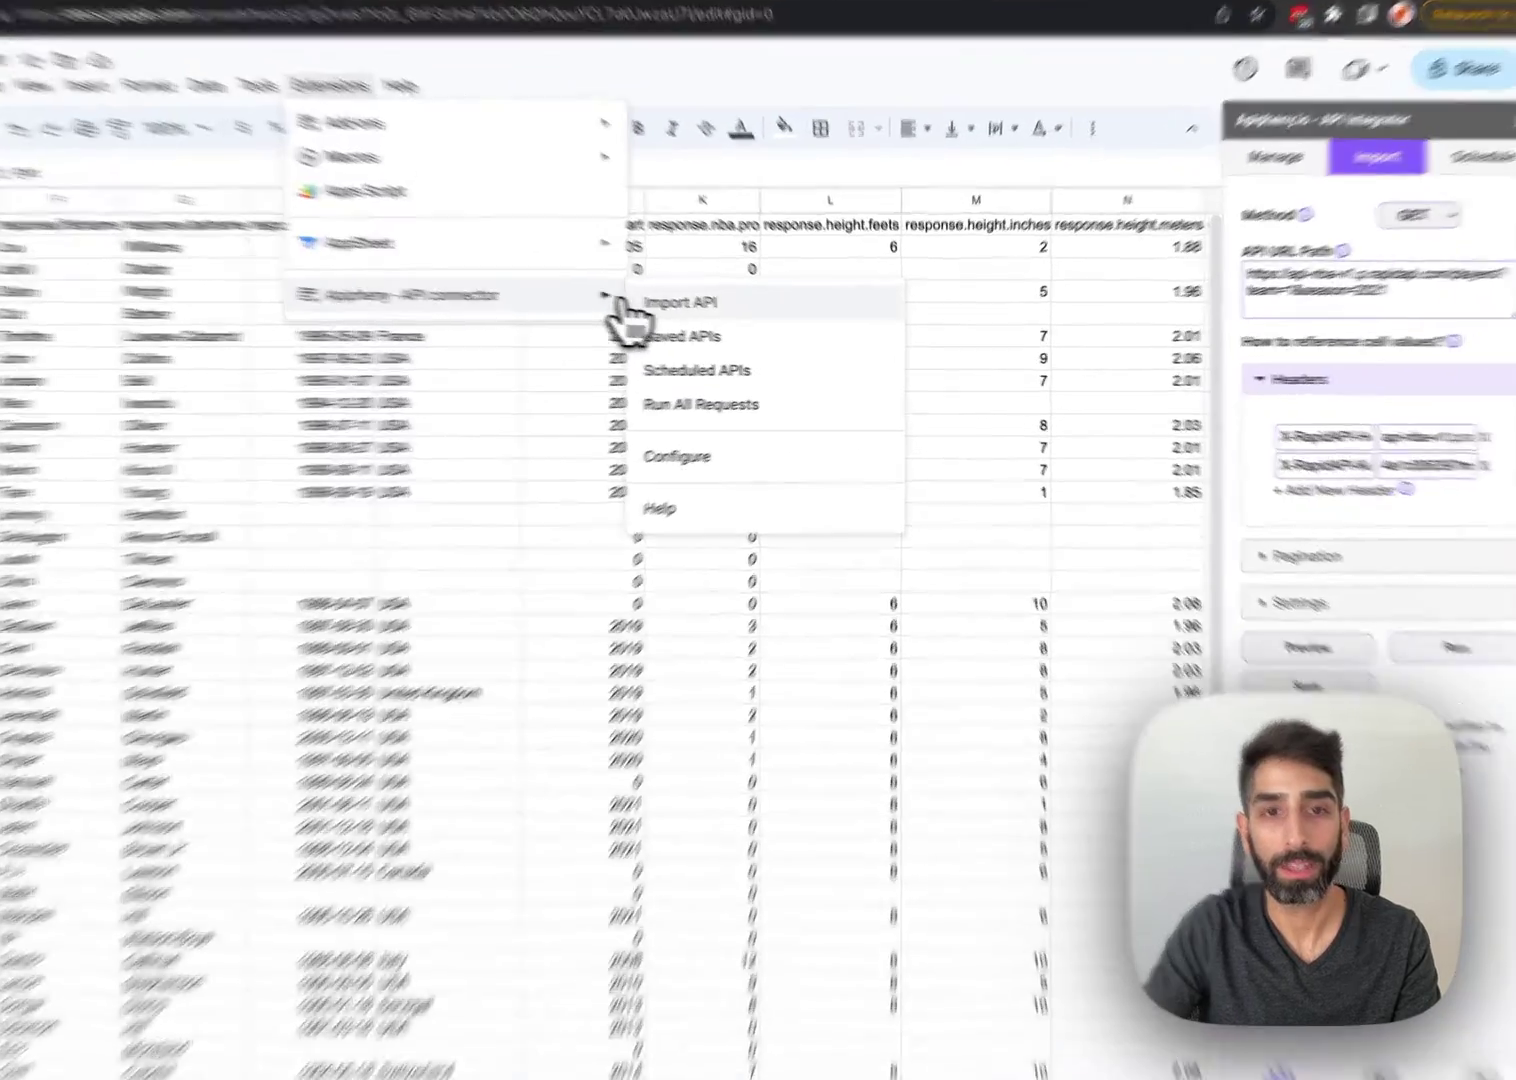
pyautogui.click(700, 311)
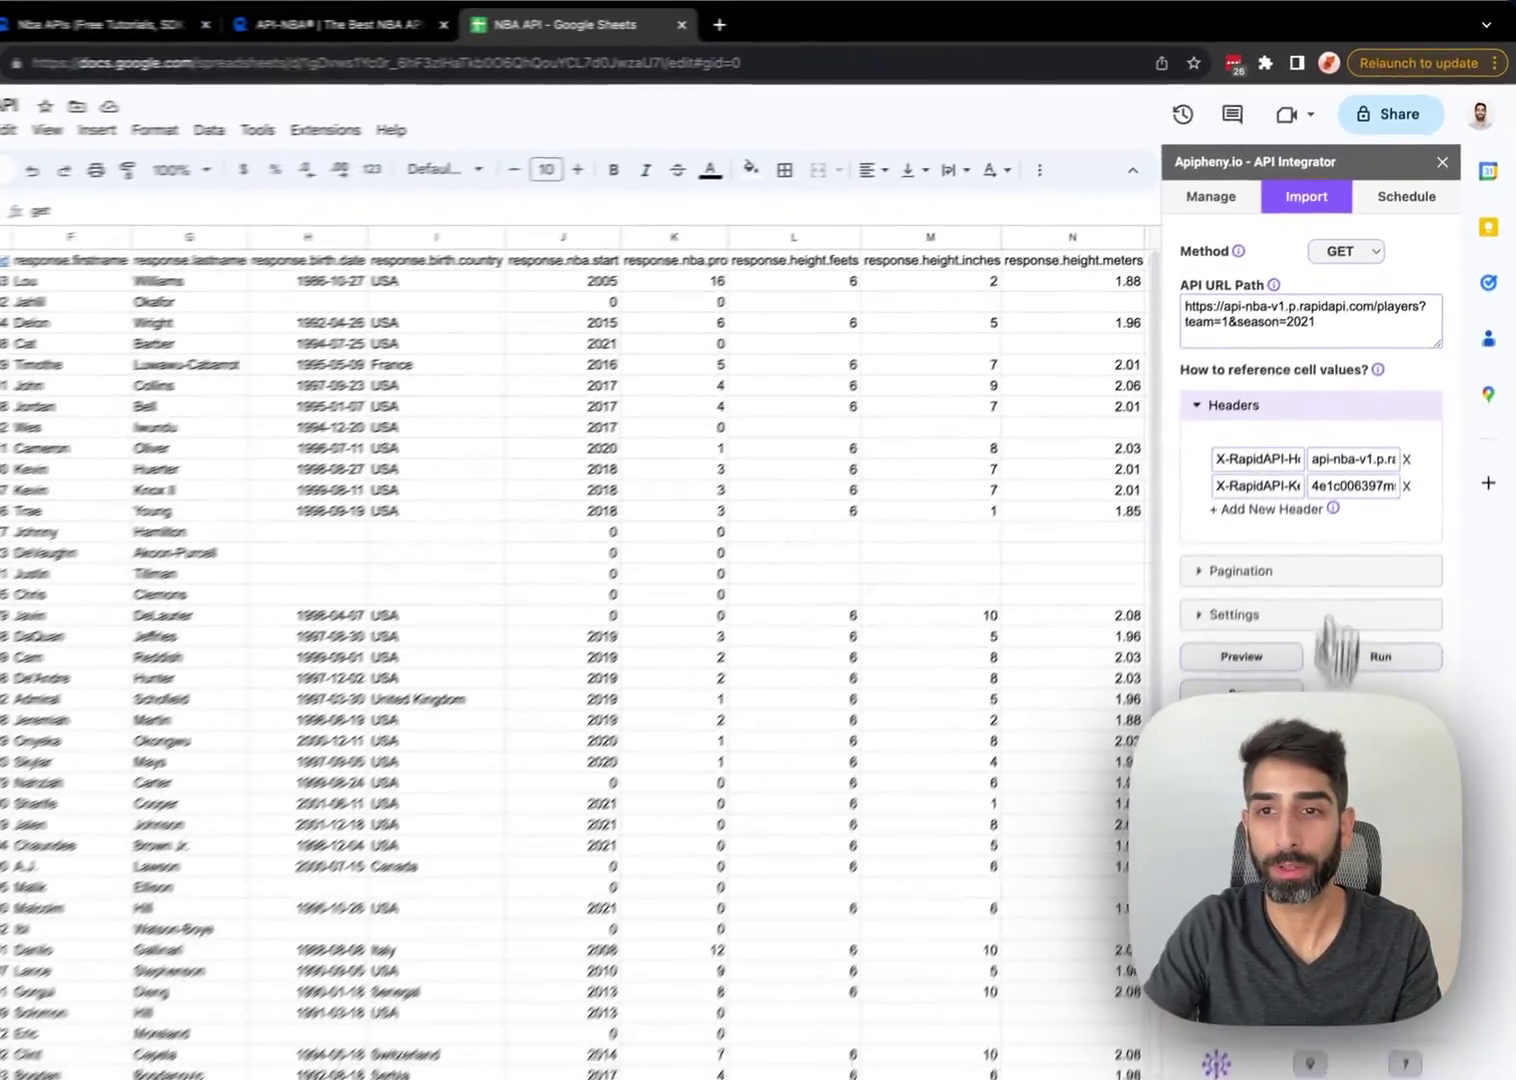
pyautogui.click(1345, 655)
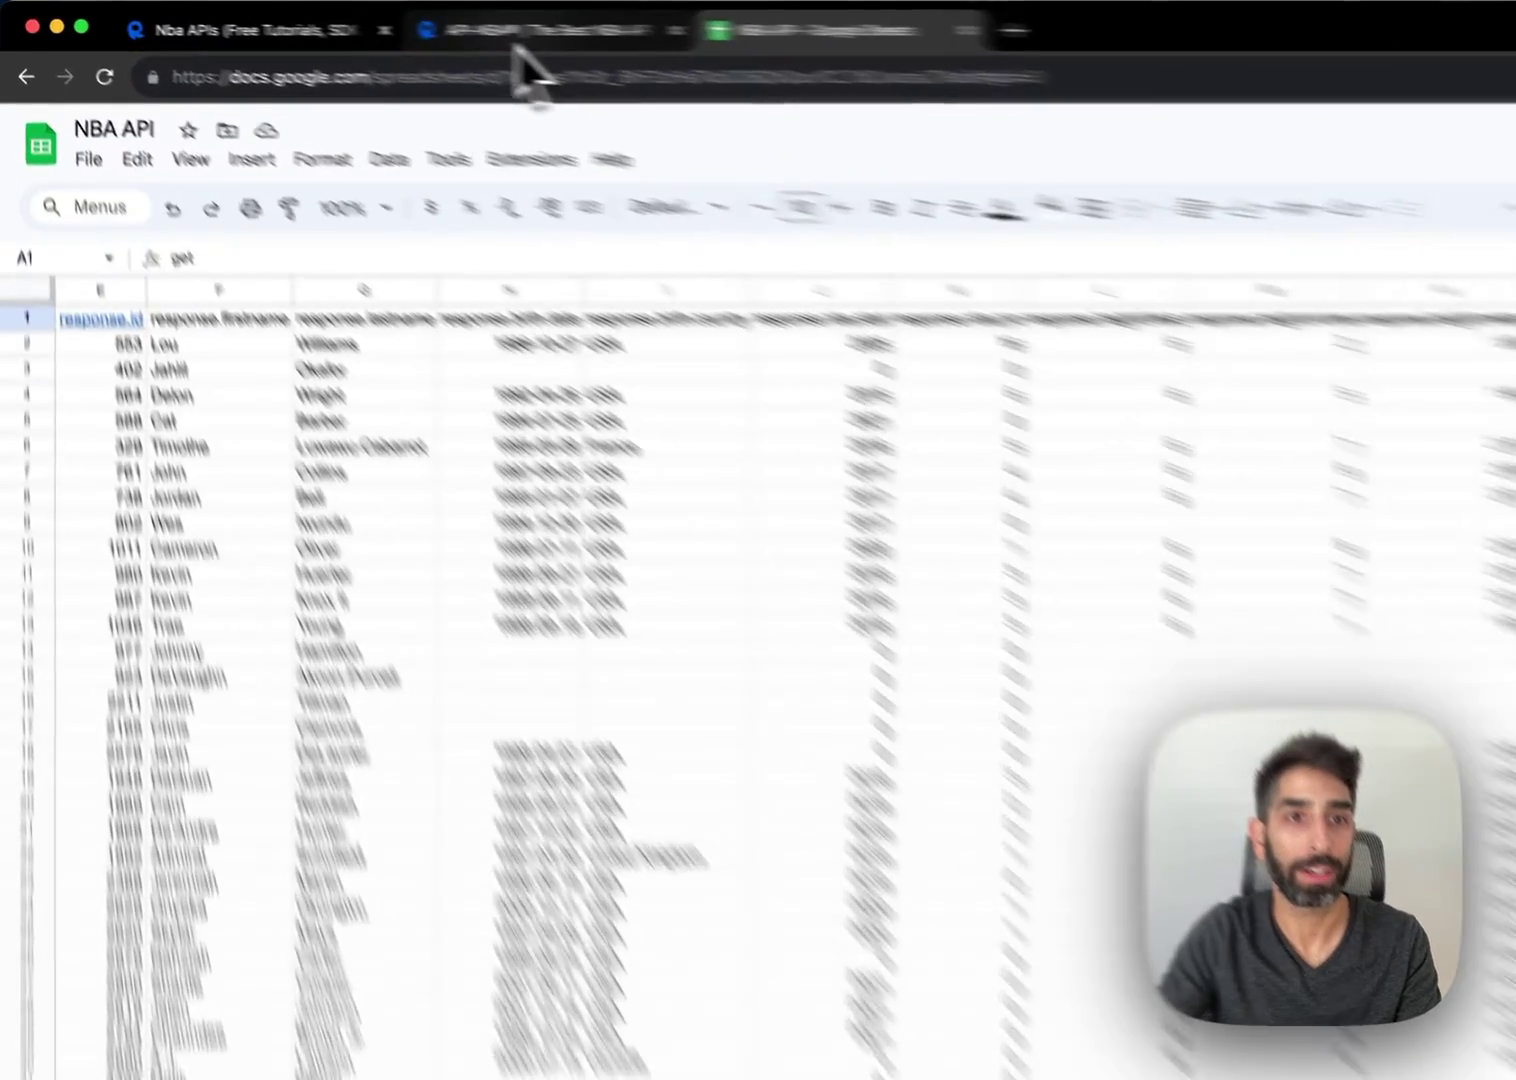
# - Review API-NBA's pricing plans, highlighting the free Basic $0.00/mo plan
pyautogui.click(395, 30)
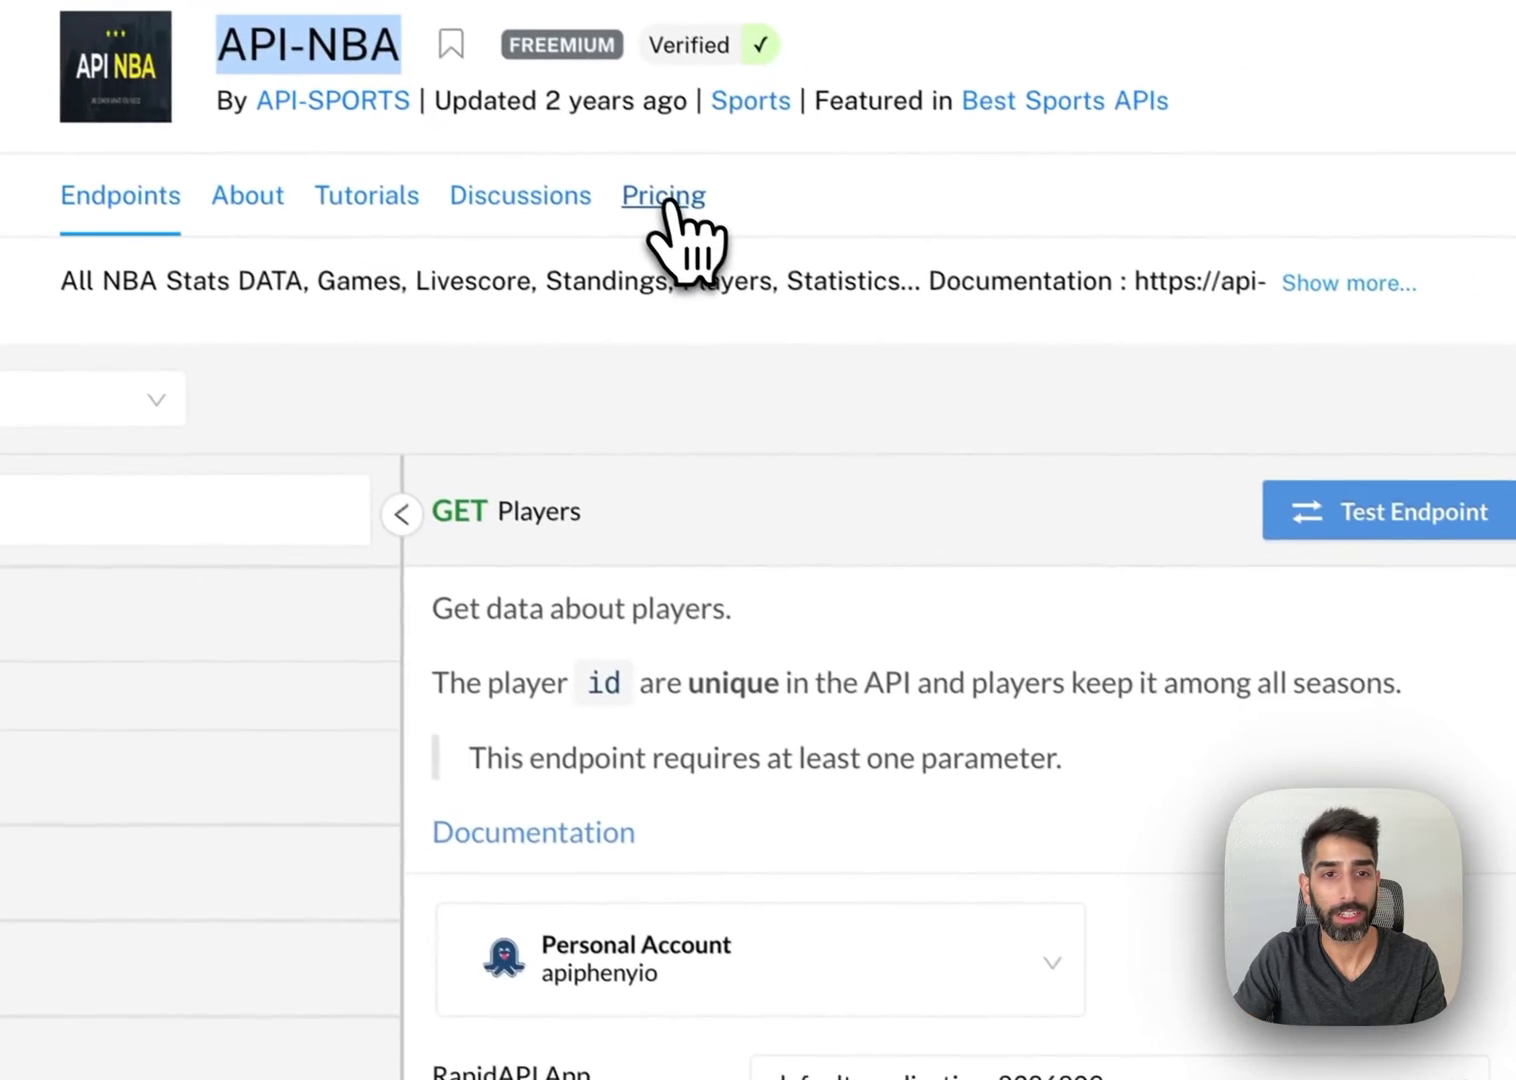
pyautogui.click(1004, 491)
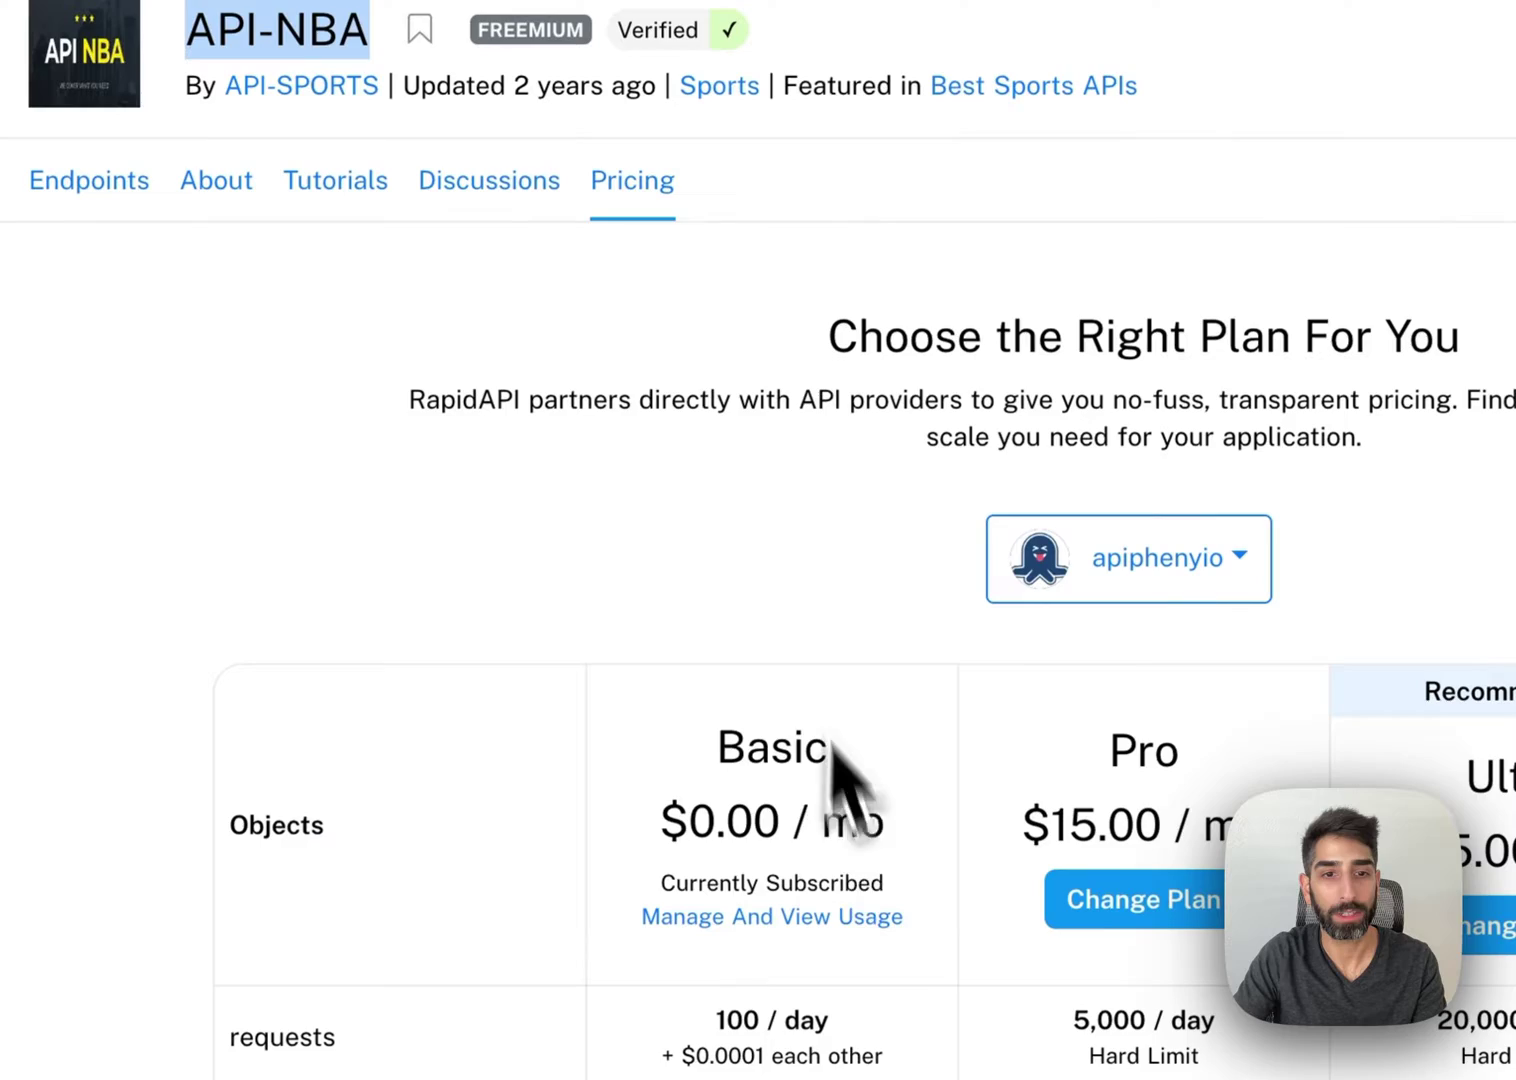
pyautogui.moveTo(720, 750); pyautogui.dragTo(860, 826)
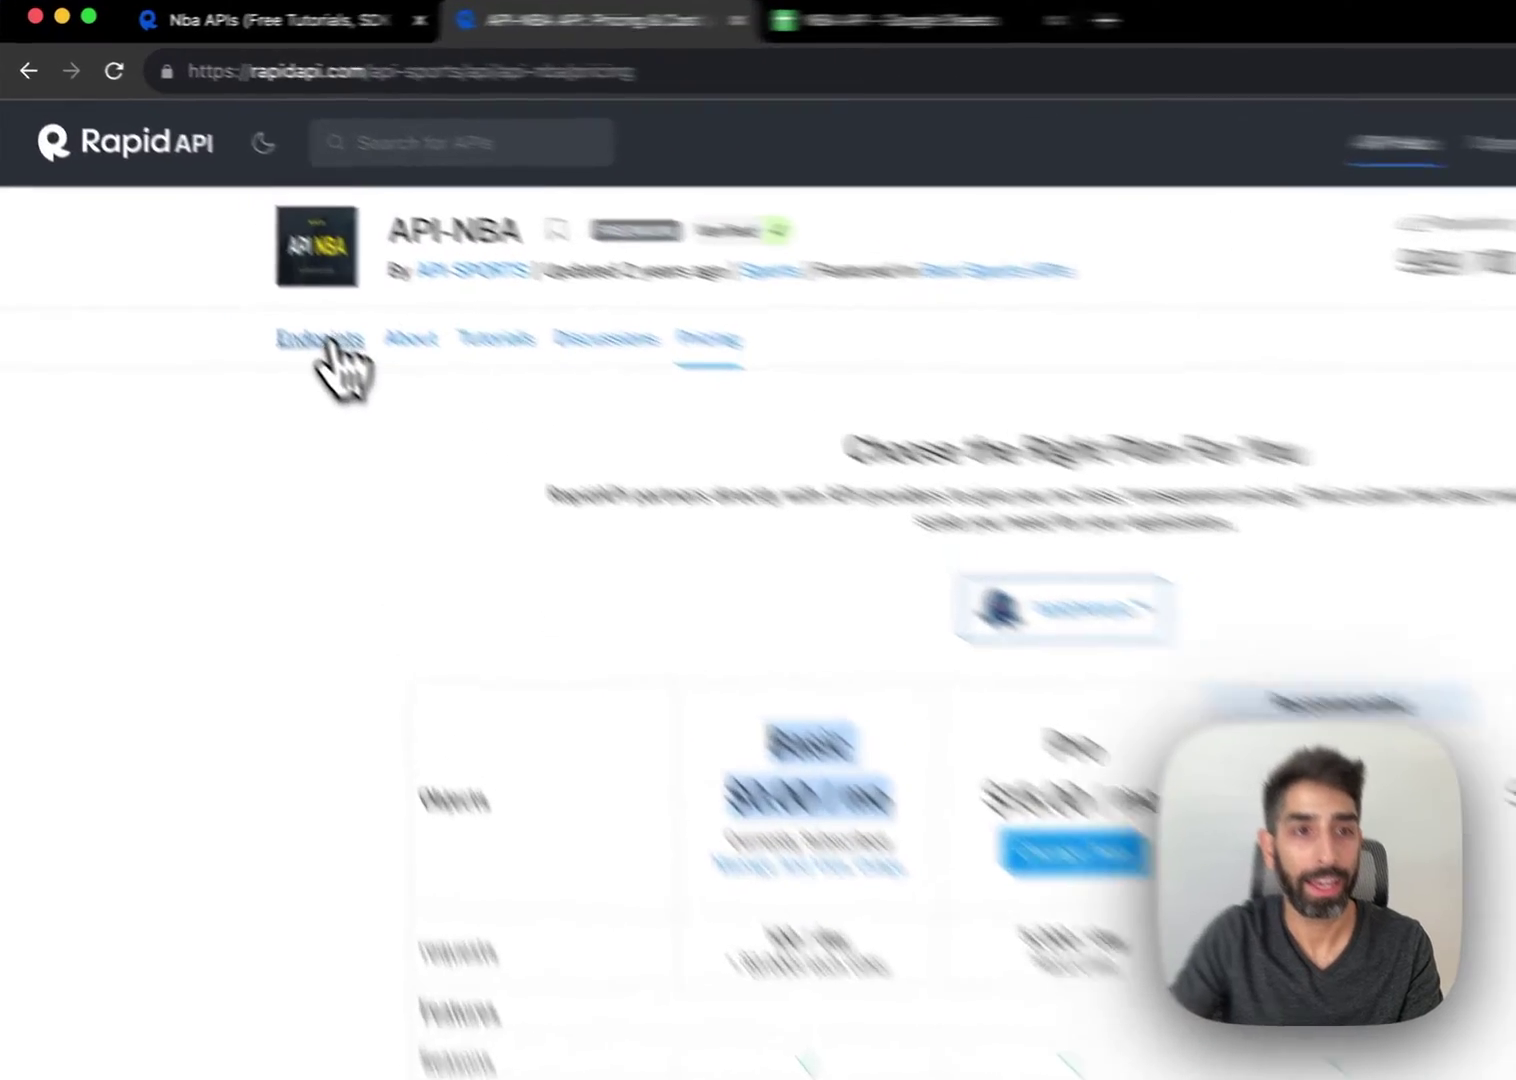
pyautogui.click(223, 245)
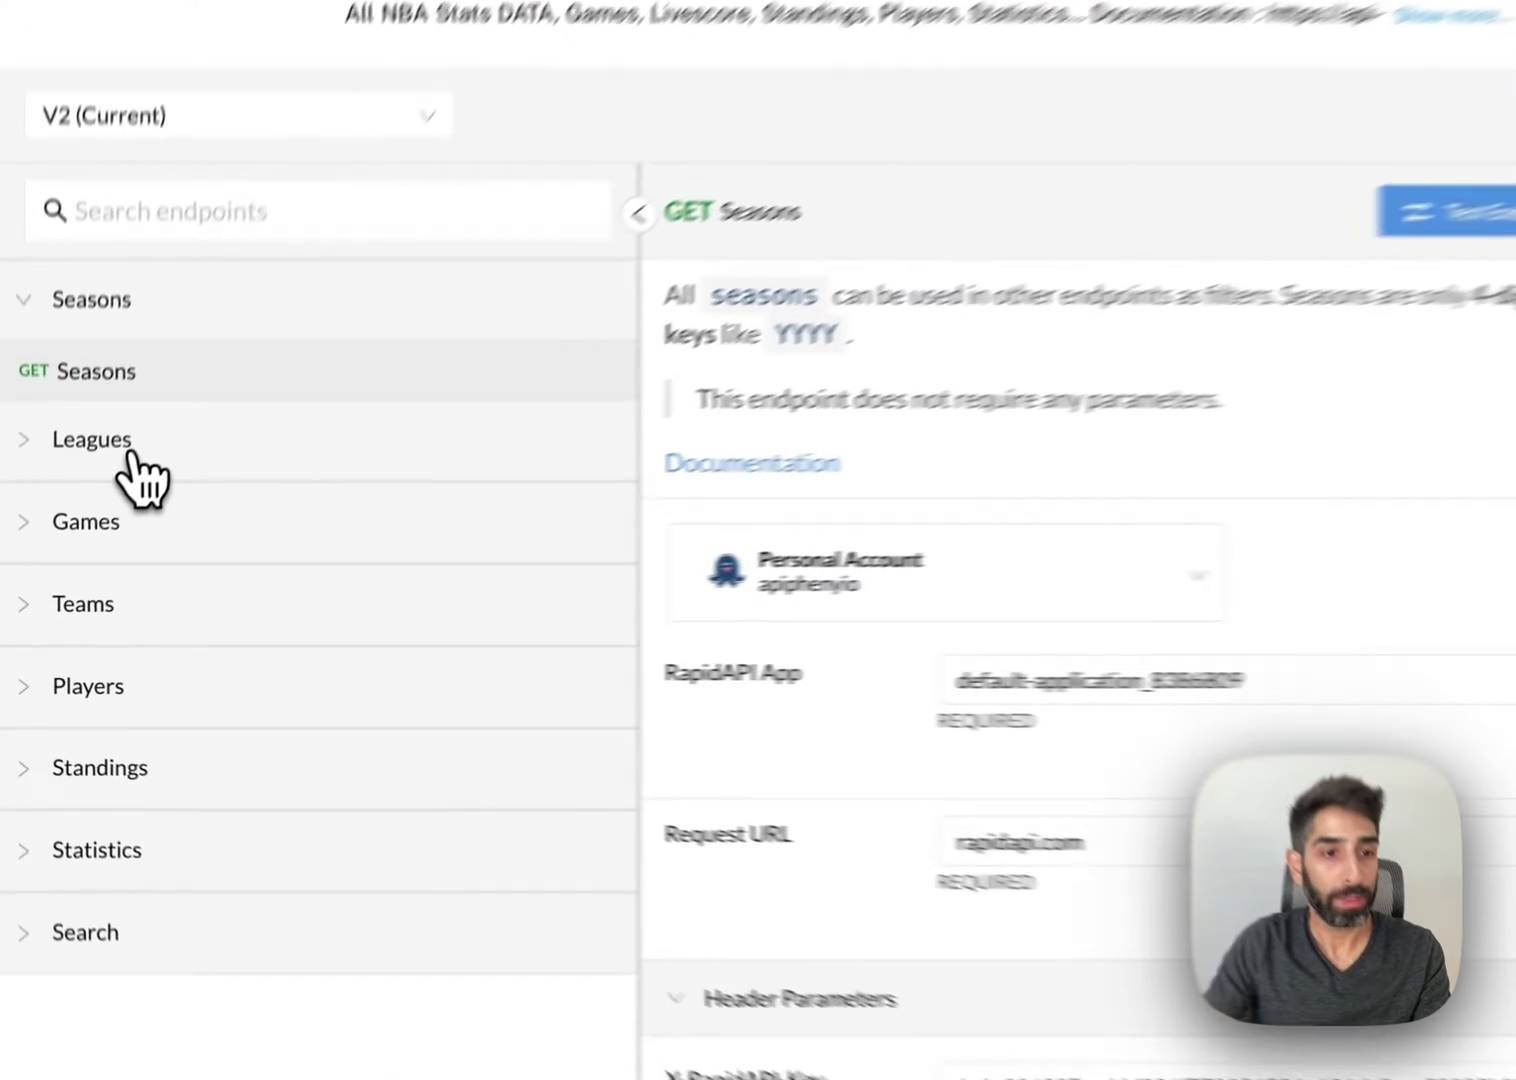
# - Expand, then collapse, the Seasons, Leagues and Games groups in the API-NBA endpoint list
pyautogui.click(72, 538)
pyautogui.click(228, 574)
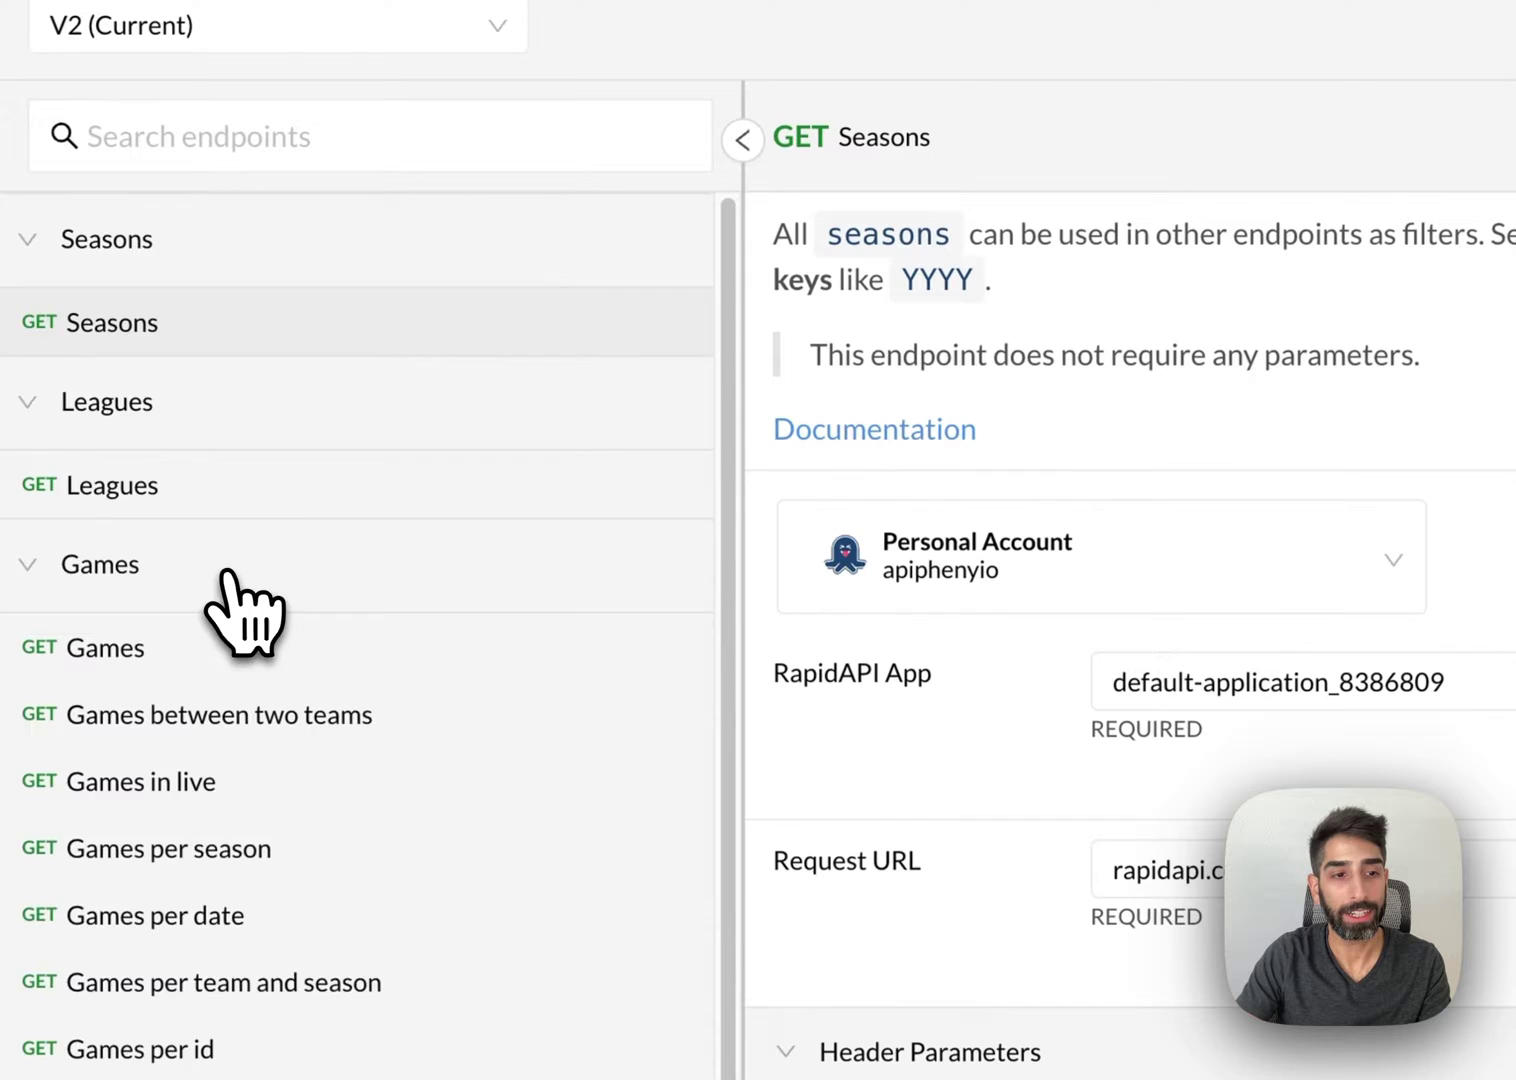
pyautogui.scroll(-2, 270, 650)
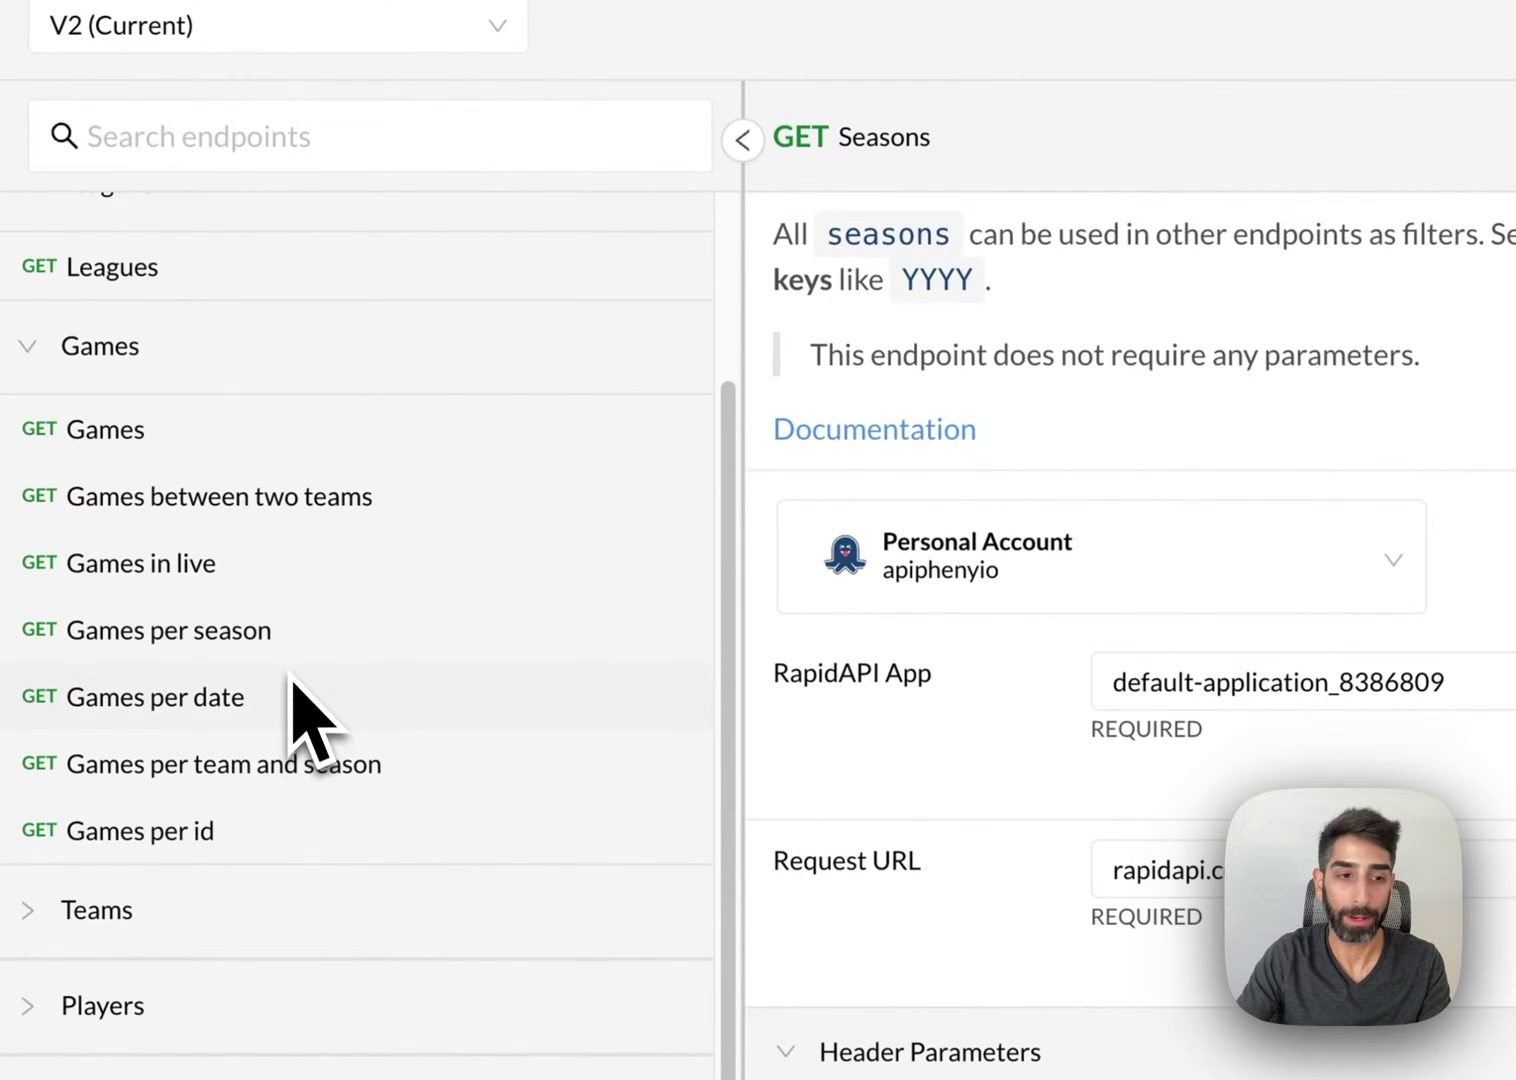
pyautogui.scroll(3, 200, 600)
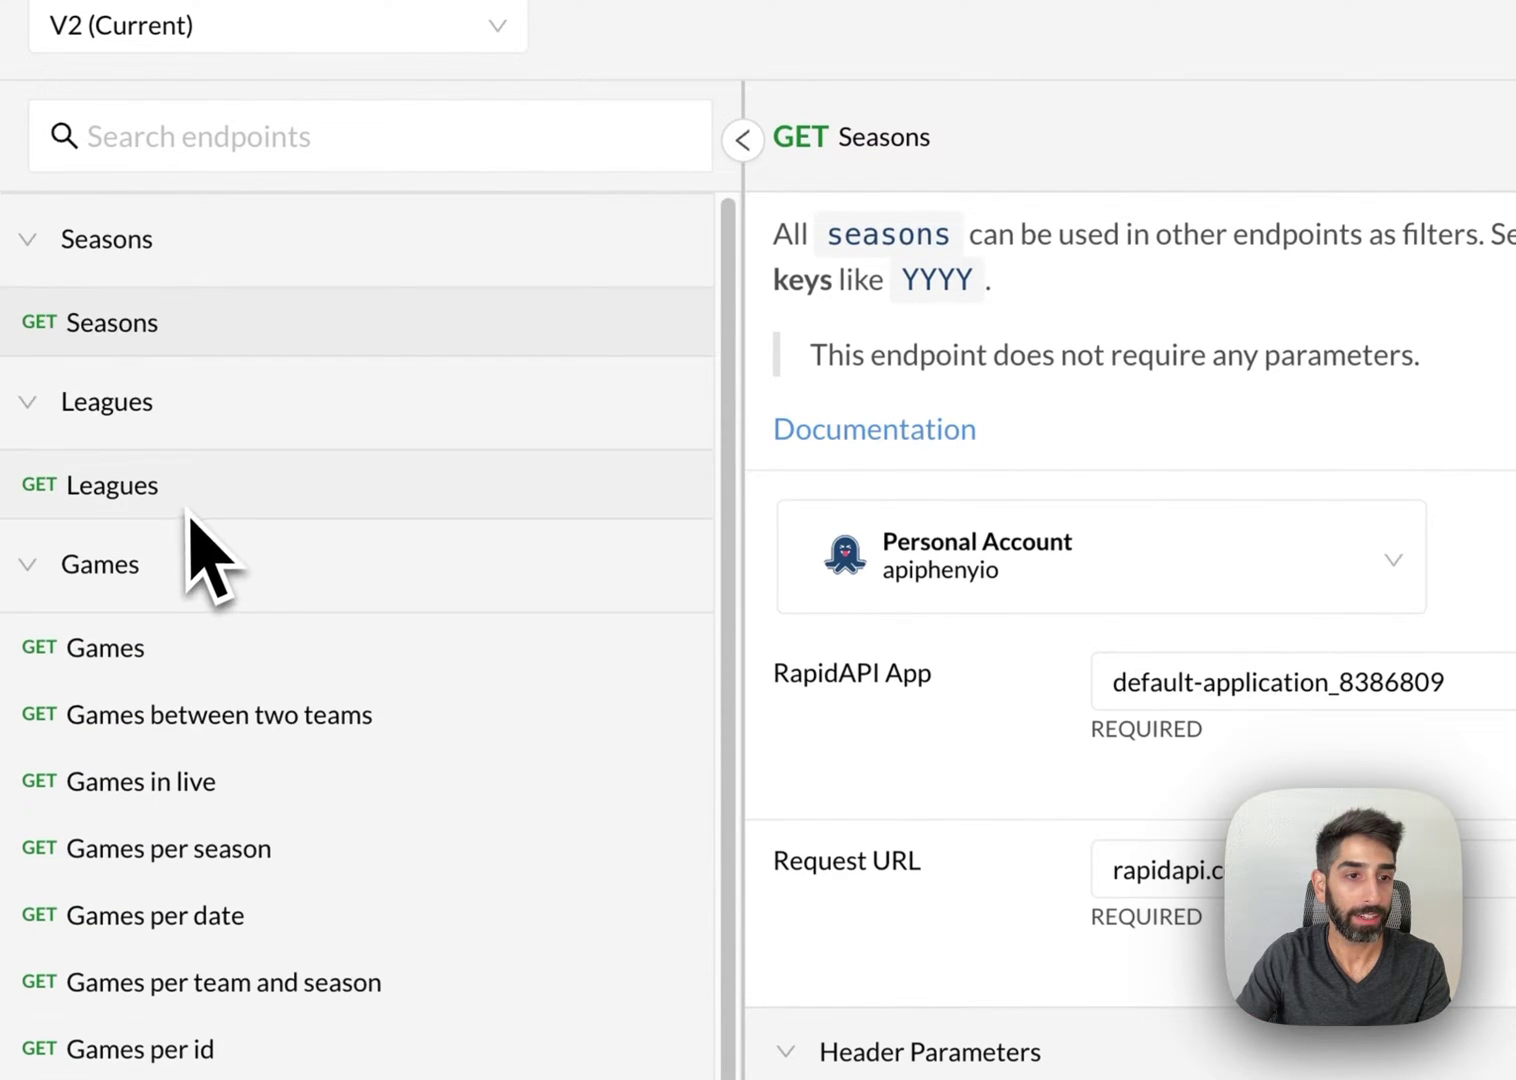
pyautogui.click(212, 262)
pyautogui.click(200, 342)
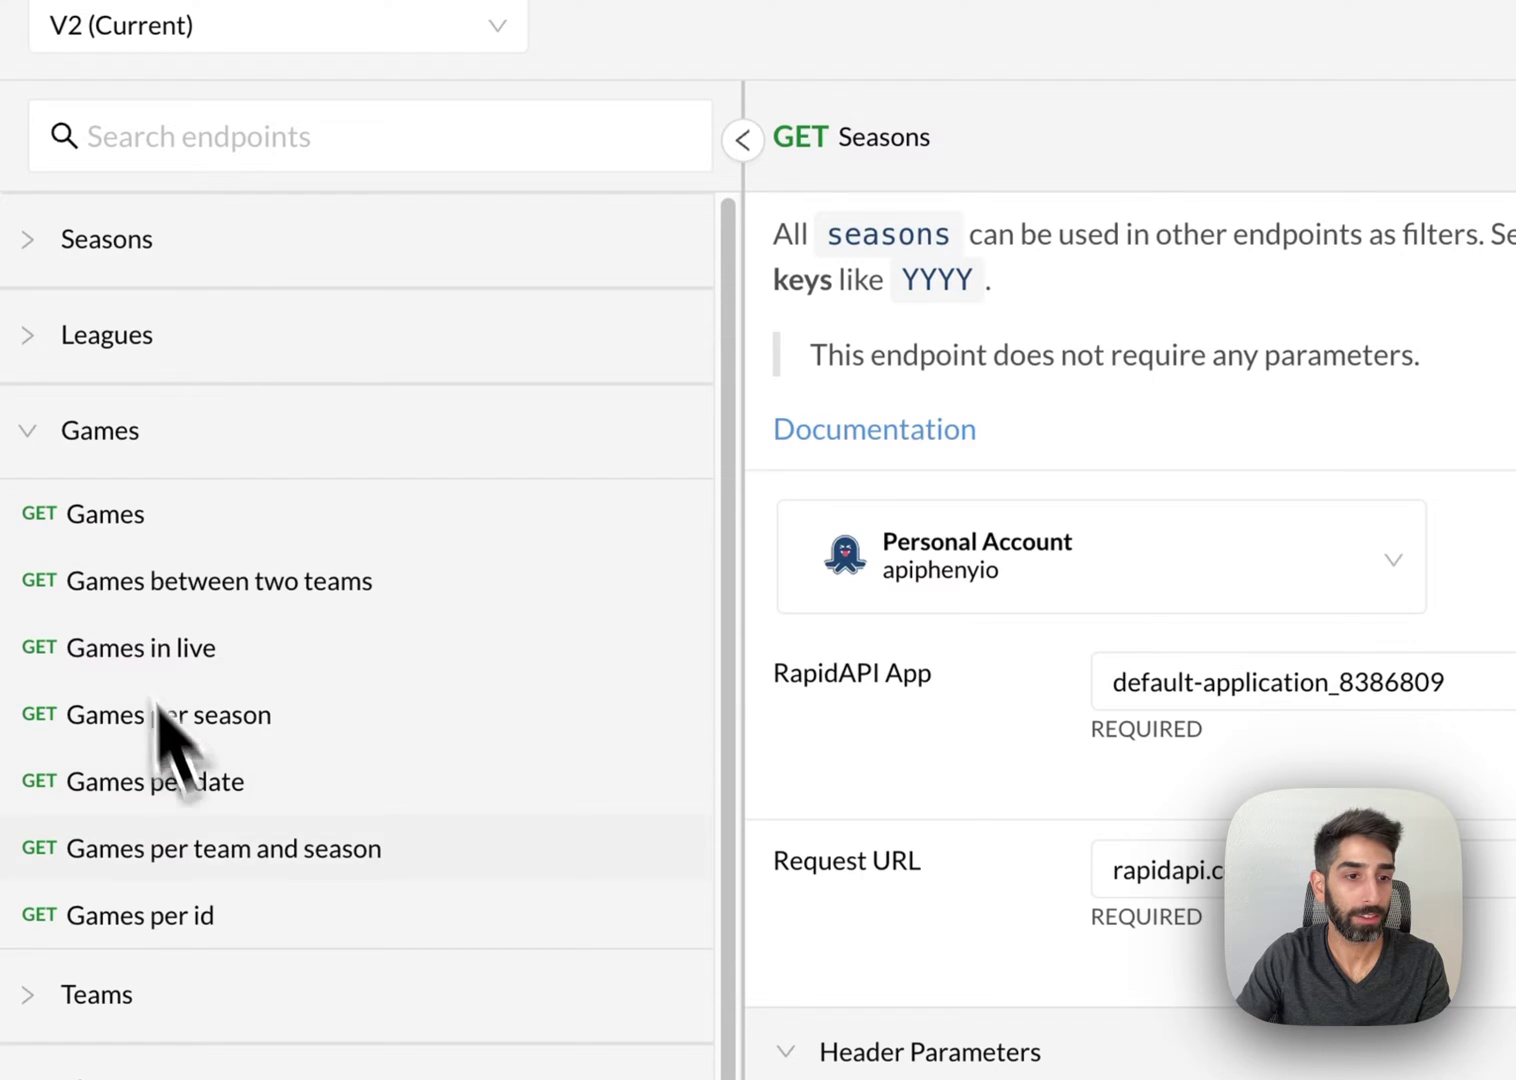
pyautogui.click(165, 432)
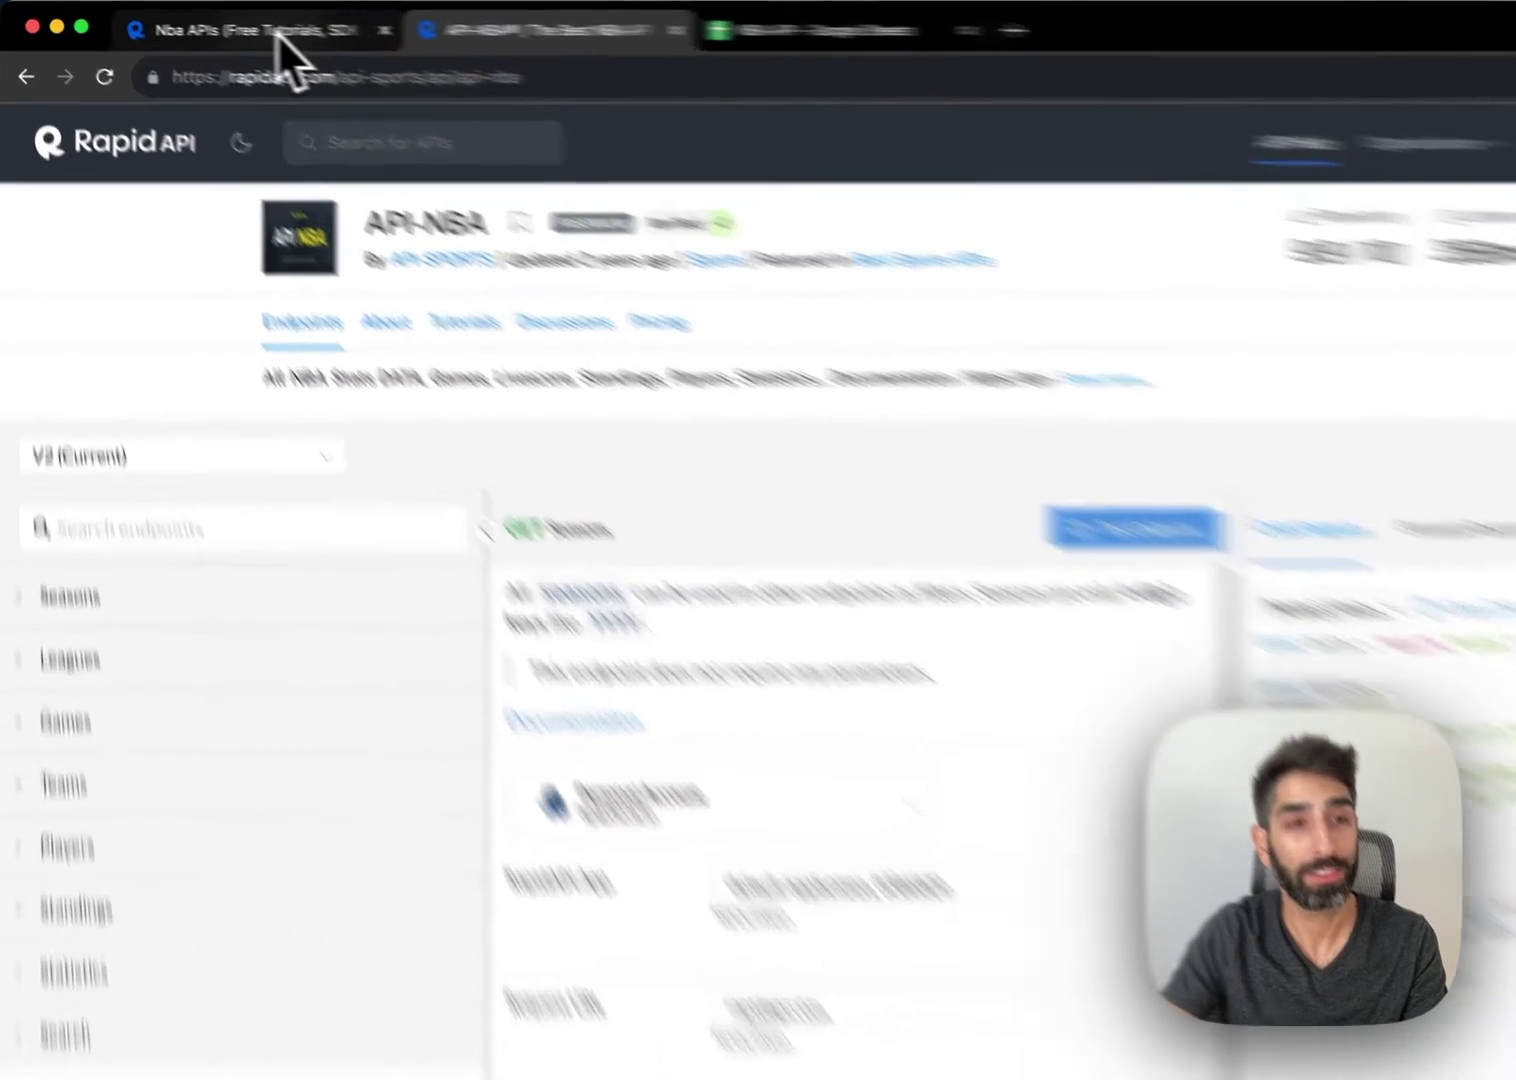
# - Scroll the 'nba' results listing API-NBA, Live Sports Odds and Free NBA
pyautogui.click(200, 22)
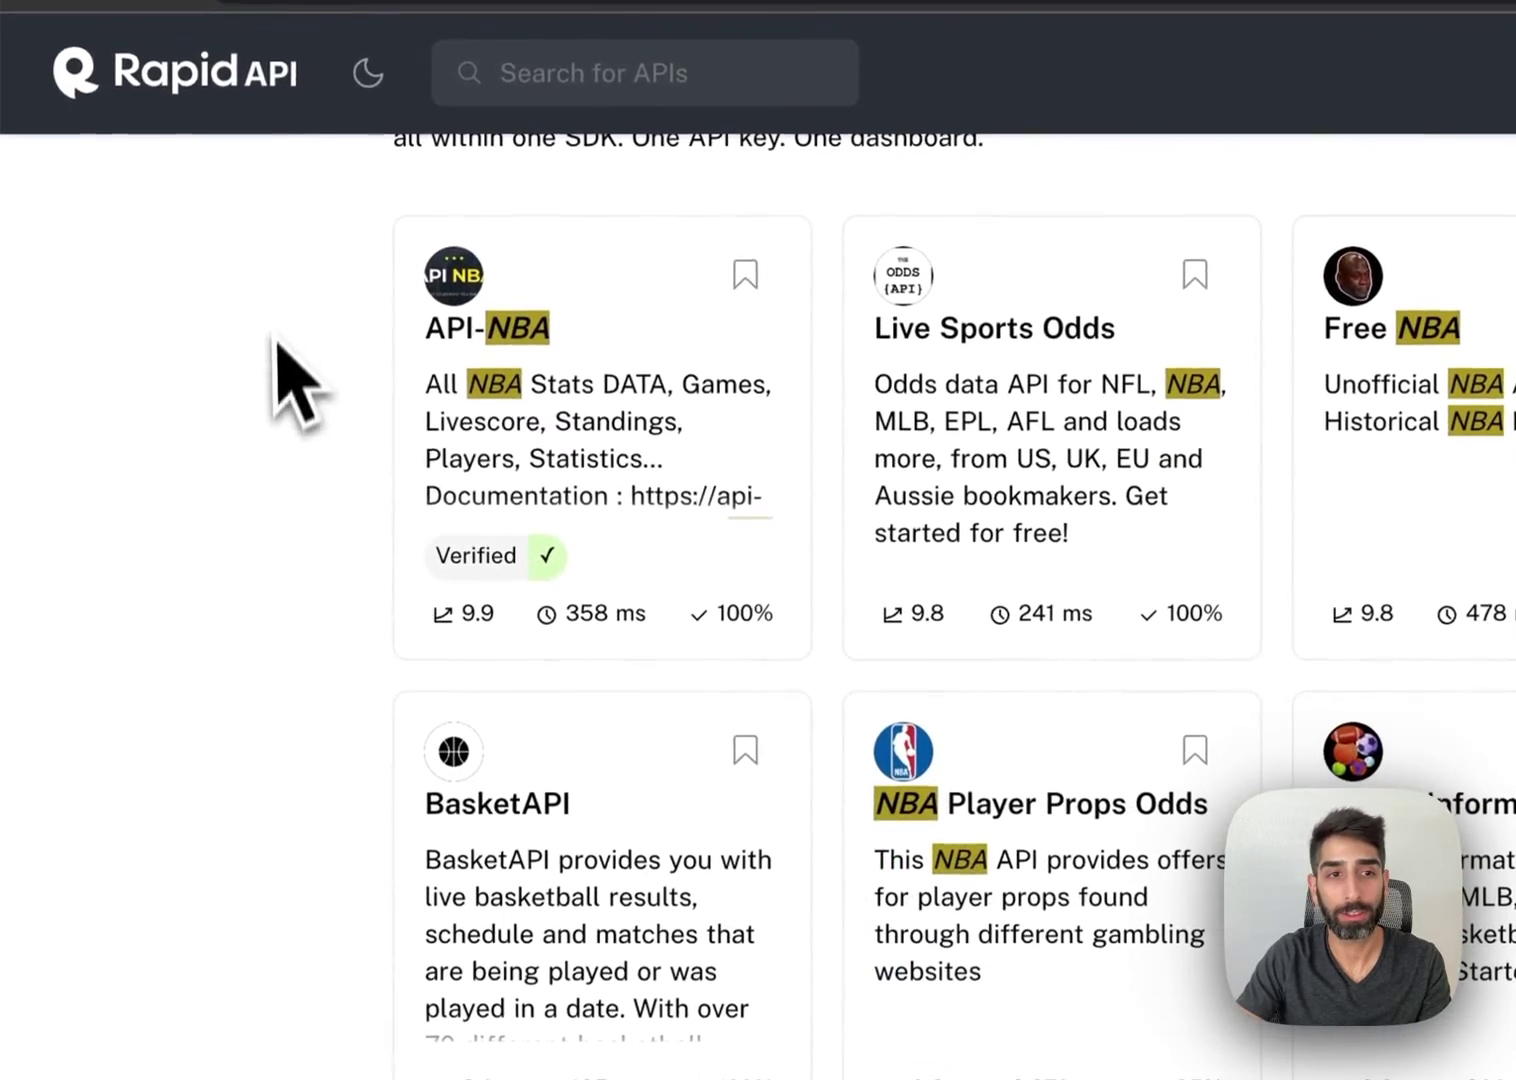
pyautogui.scroll(-10, 863, 609)
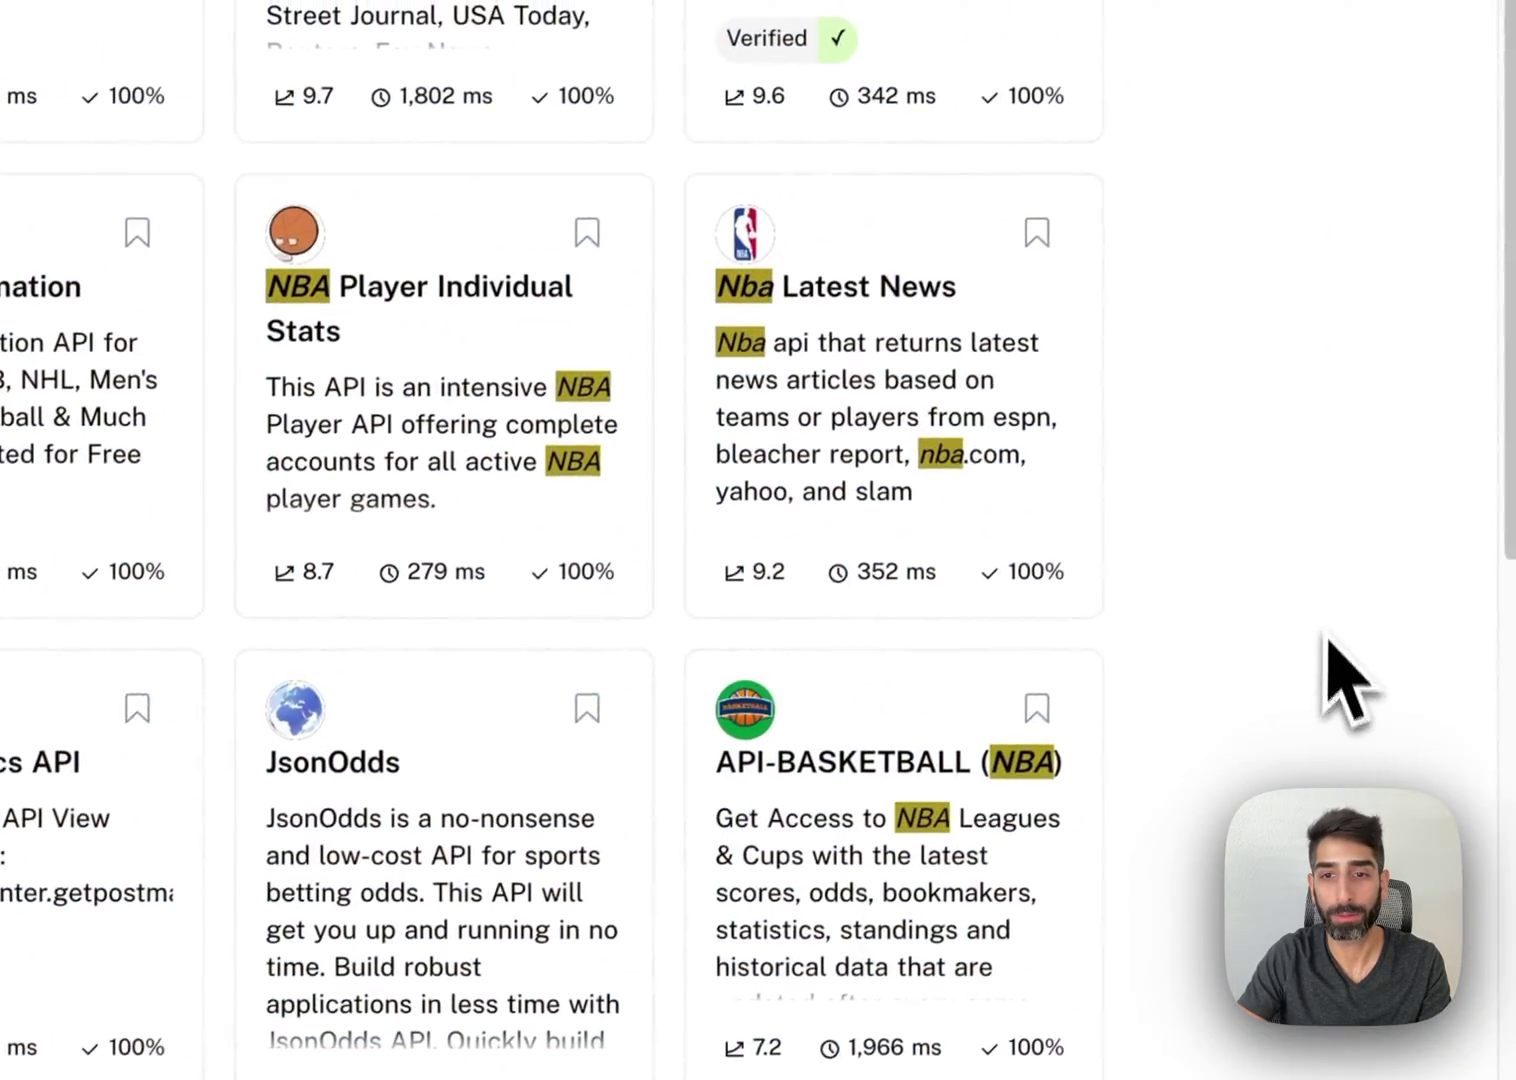
pyautogui.scroll(5, 1065, 338)
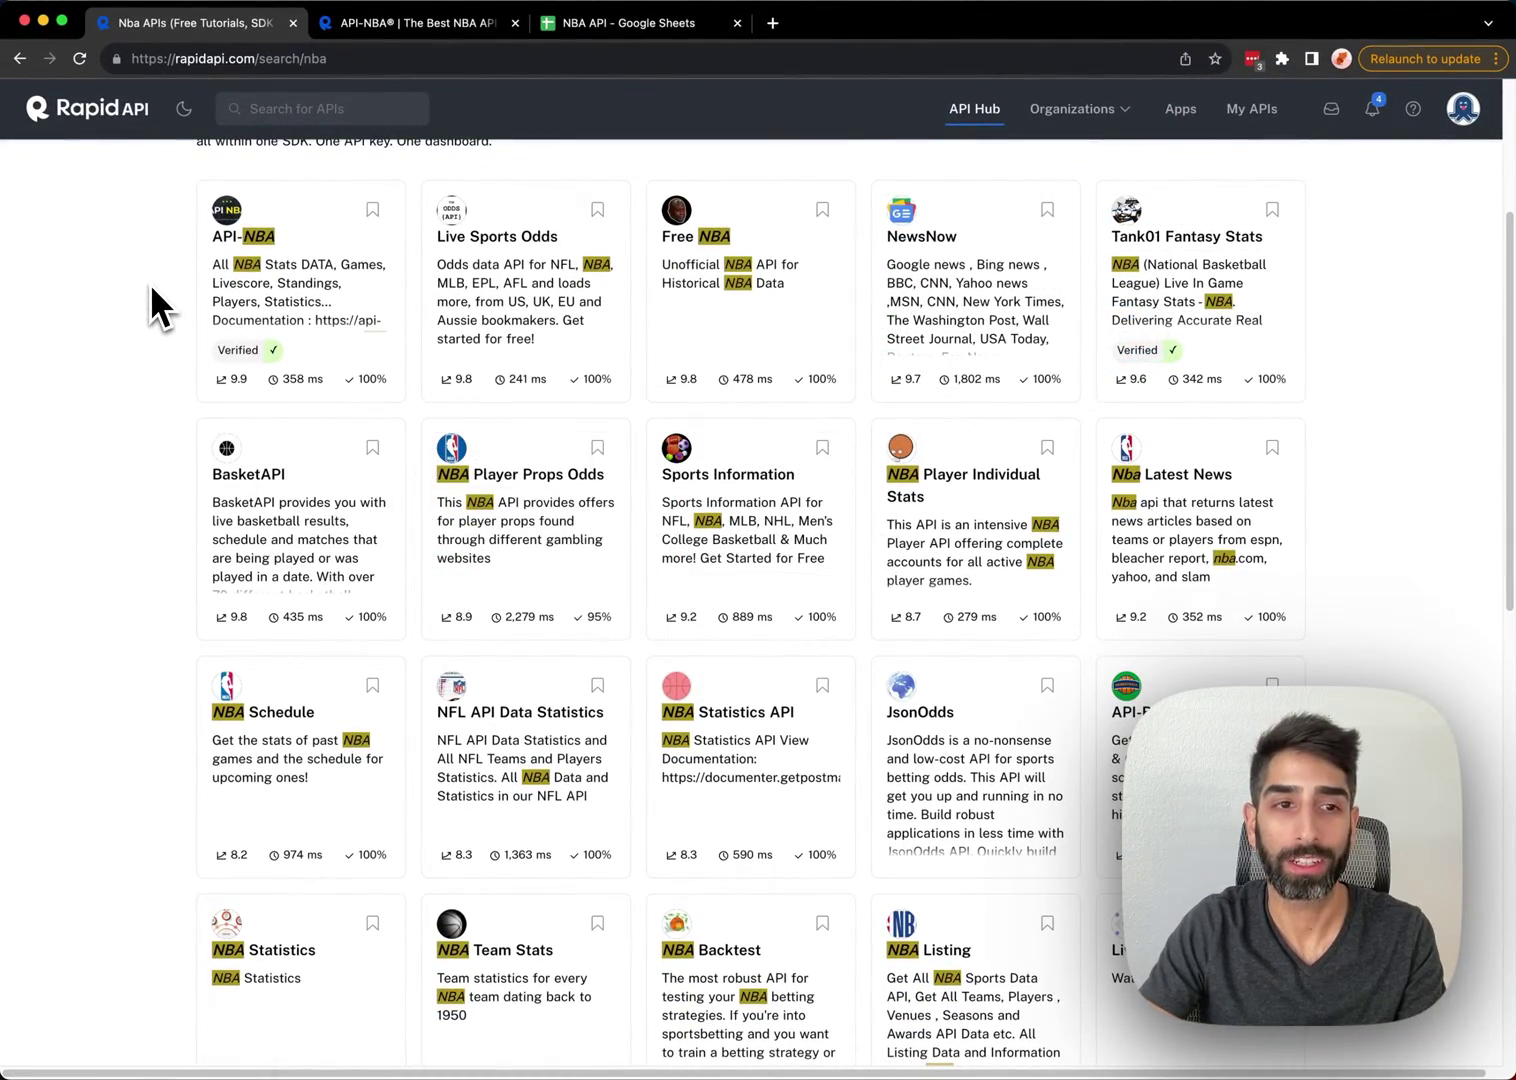
# - Open API-NBA's GET Players endpoint and scroll to its team 1 and season 2021 parameters
pyautogui.click(360, 22)
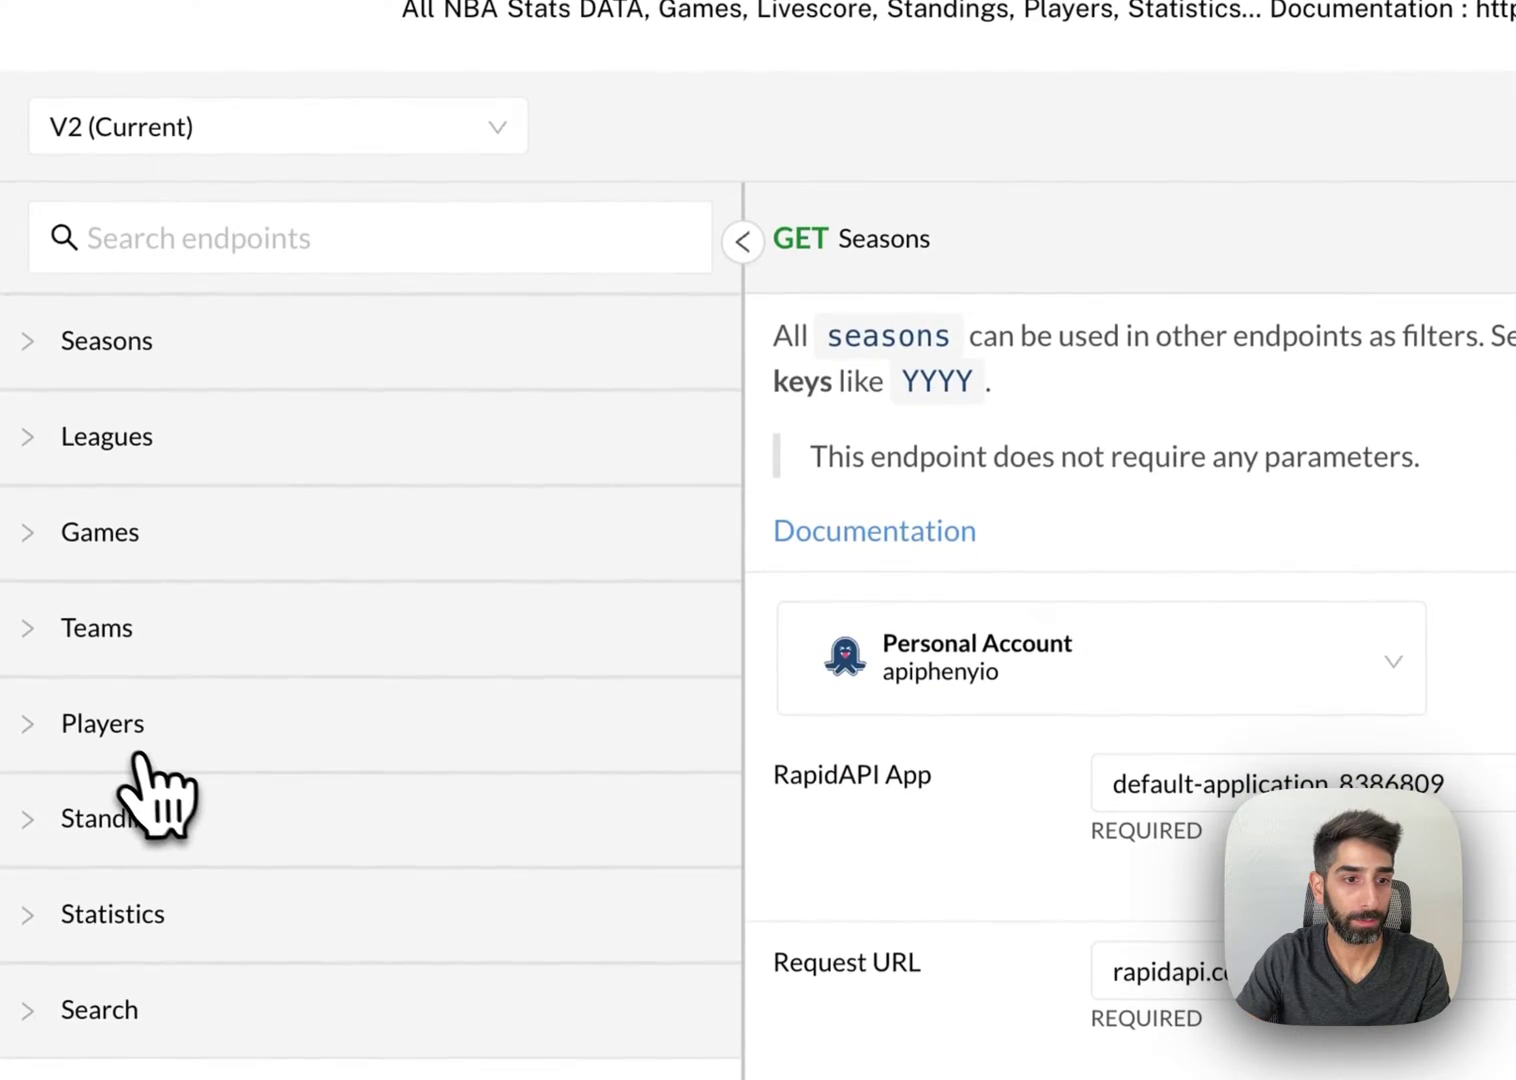
pyautogui.click(116, 710)
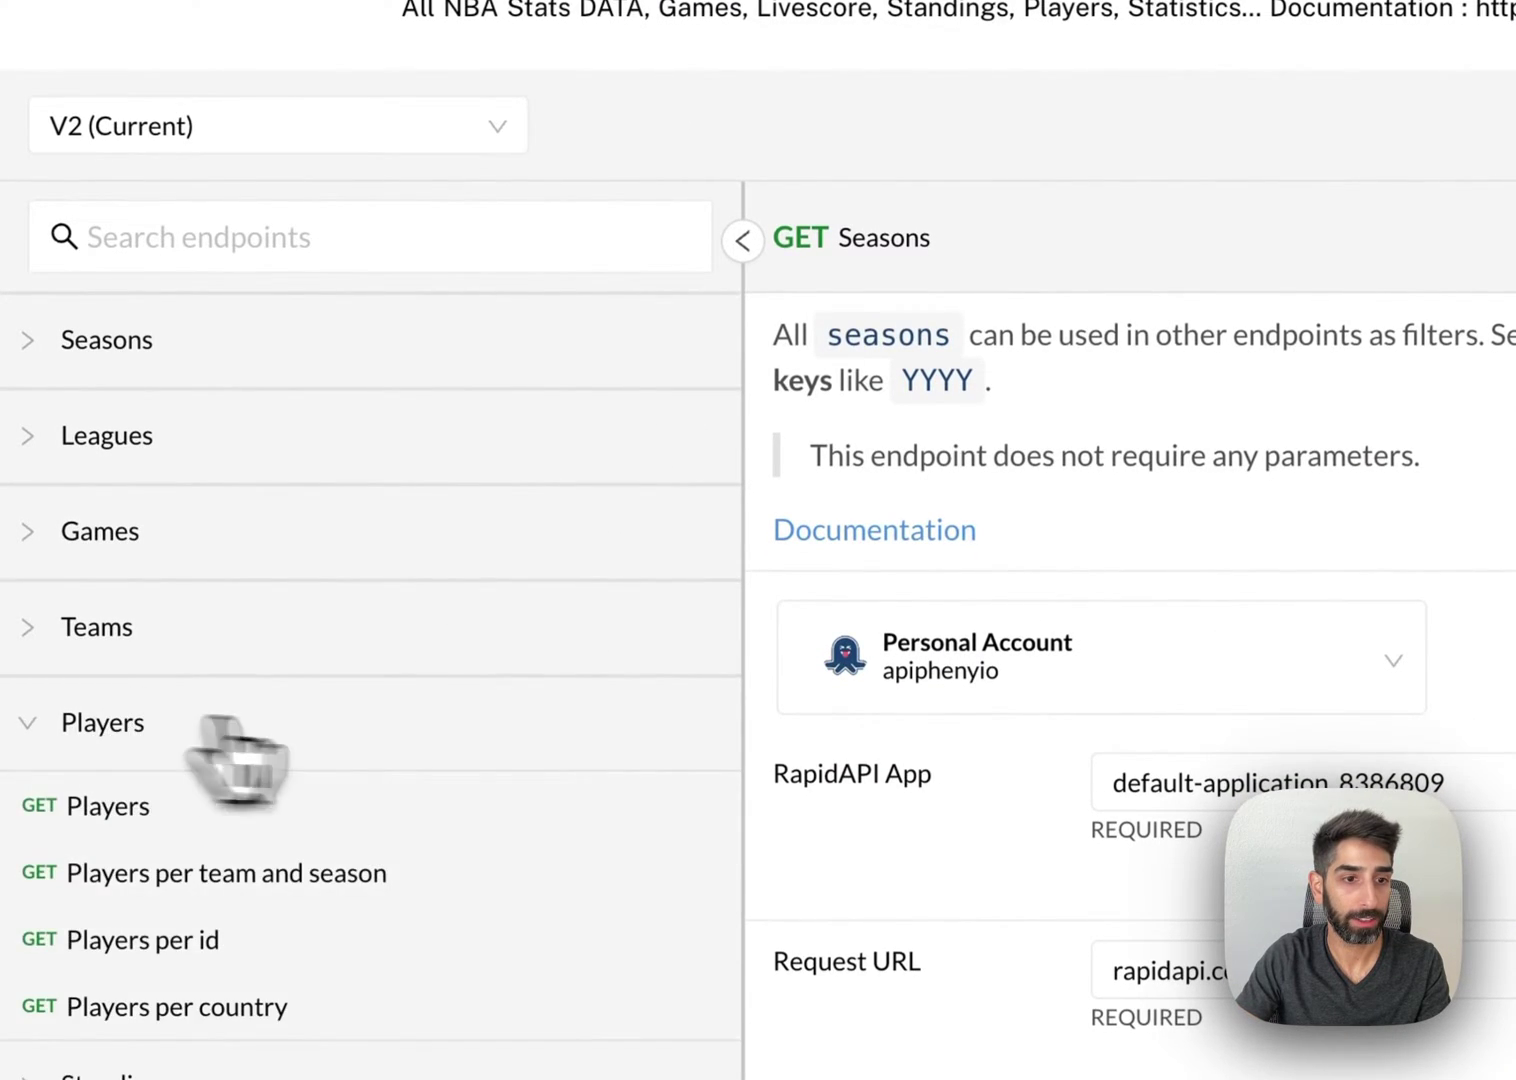
pyautogui.scroll(-2, 609, 677)
pyautogui.click(234, 606)
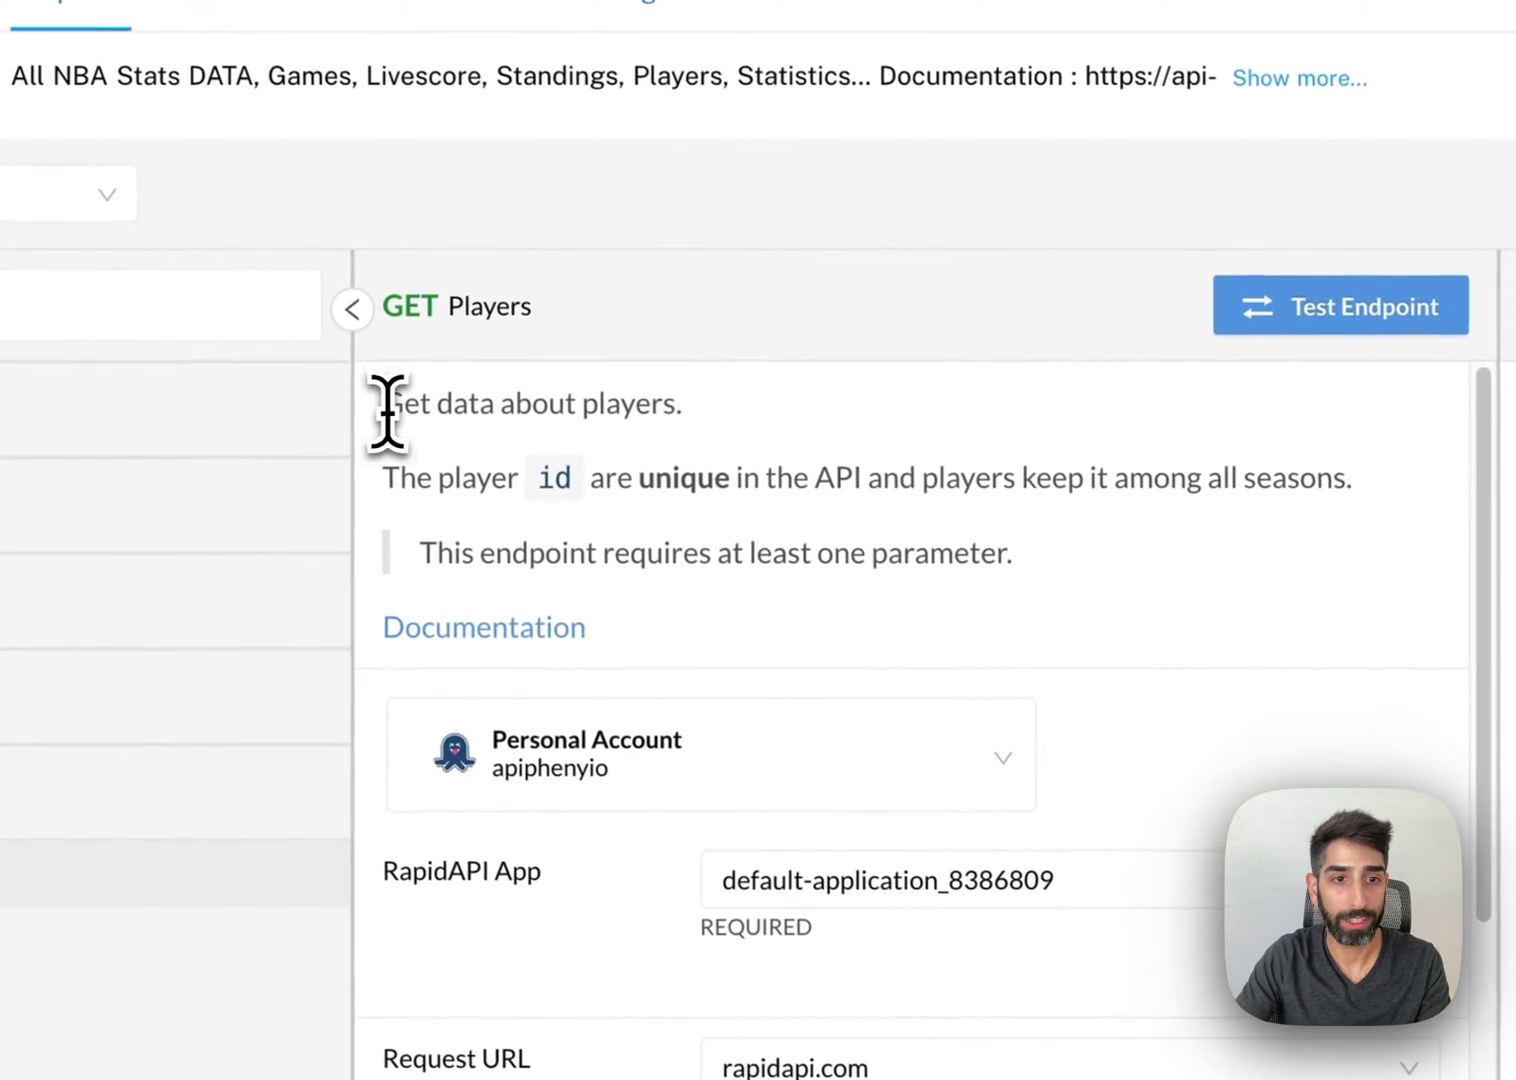
pyautogui.moveTo(387, 411); pyautogui.dragTo(651, 405)
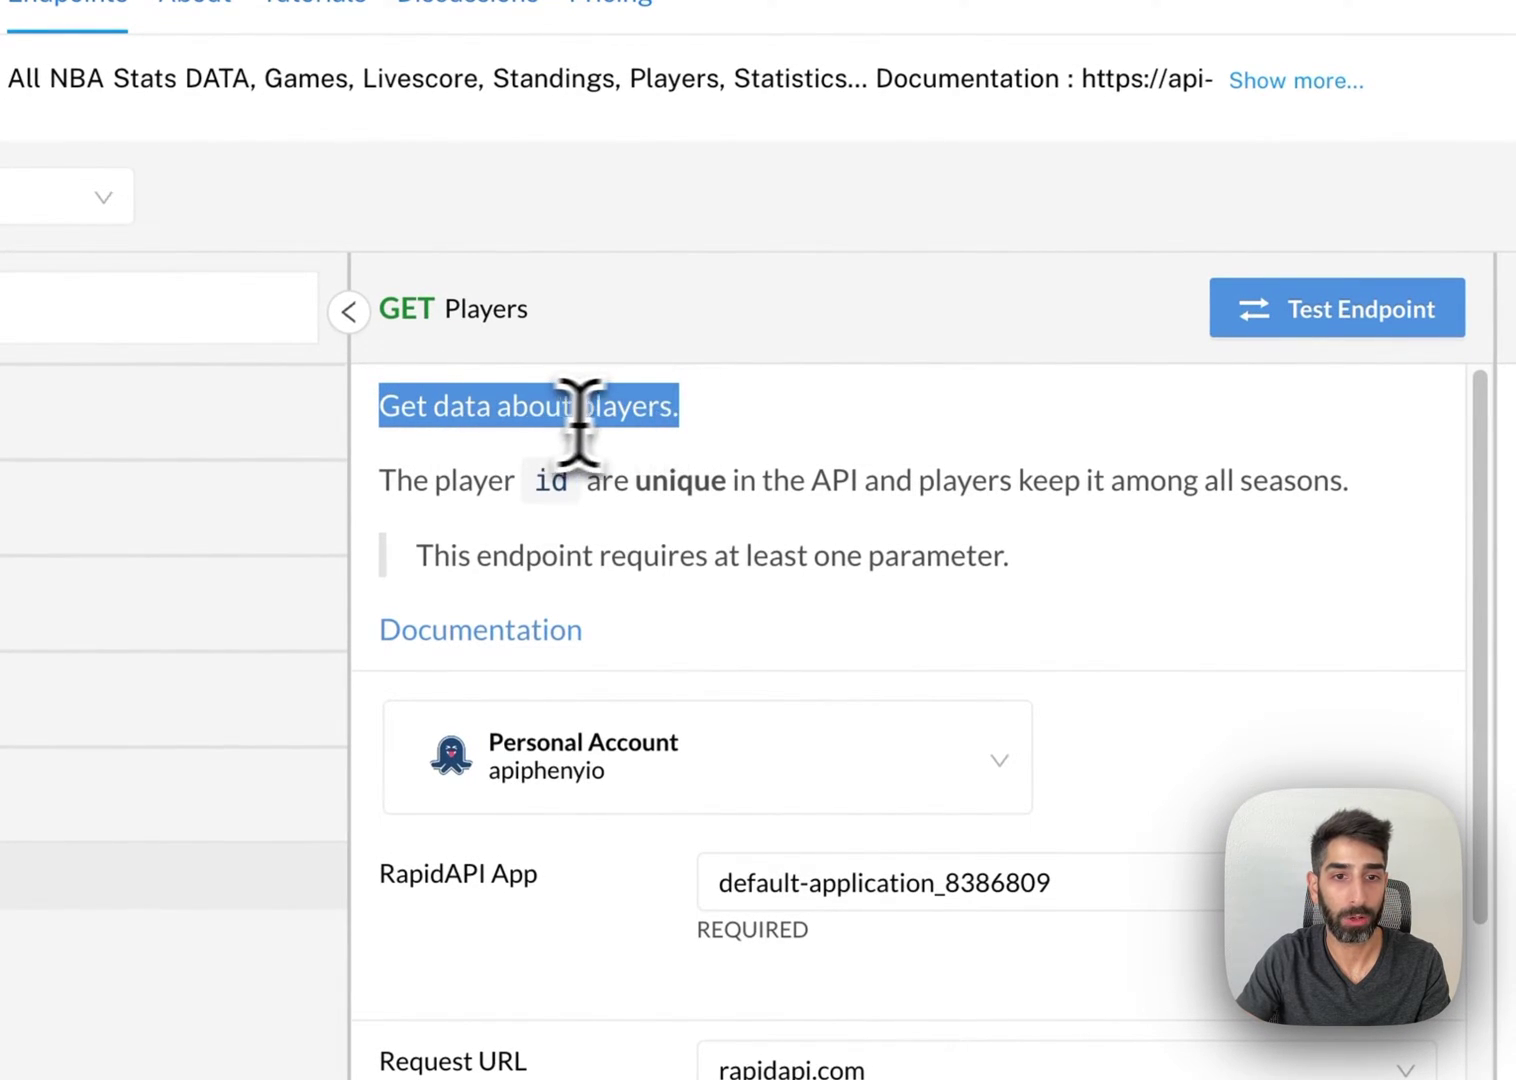
pyautogui.scroll(-10, 914, 525)
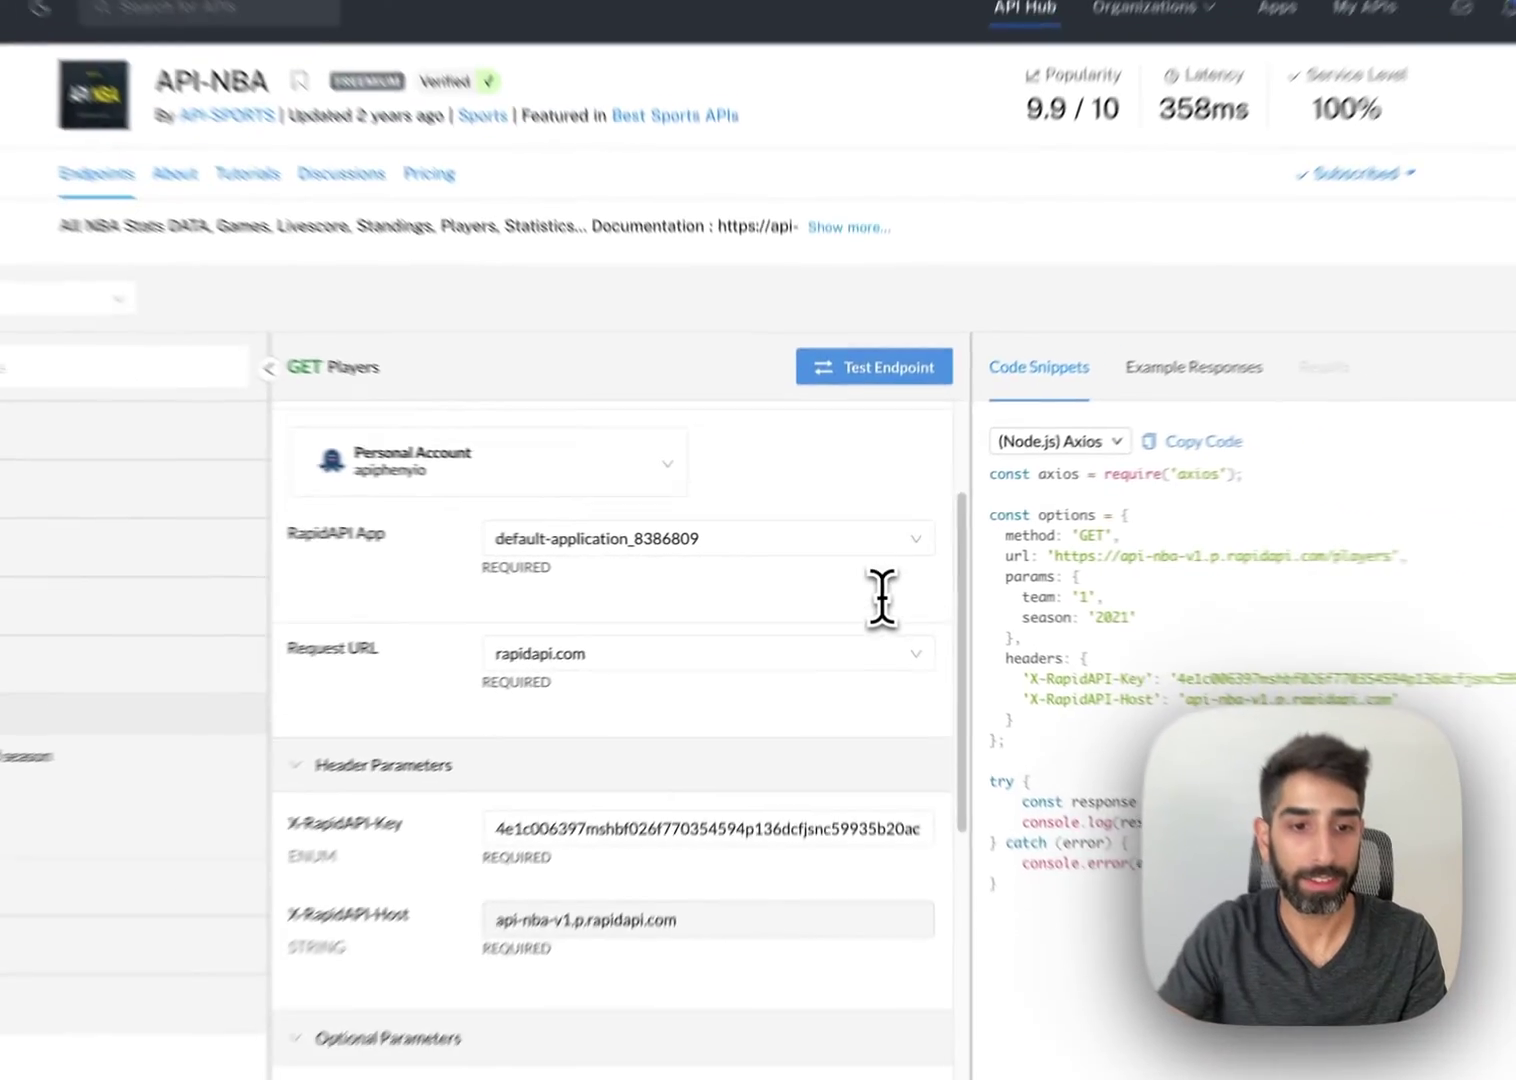
pyautogui.scroll(-3, 875, 603)
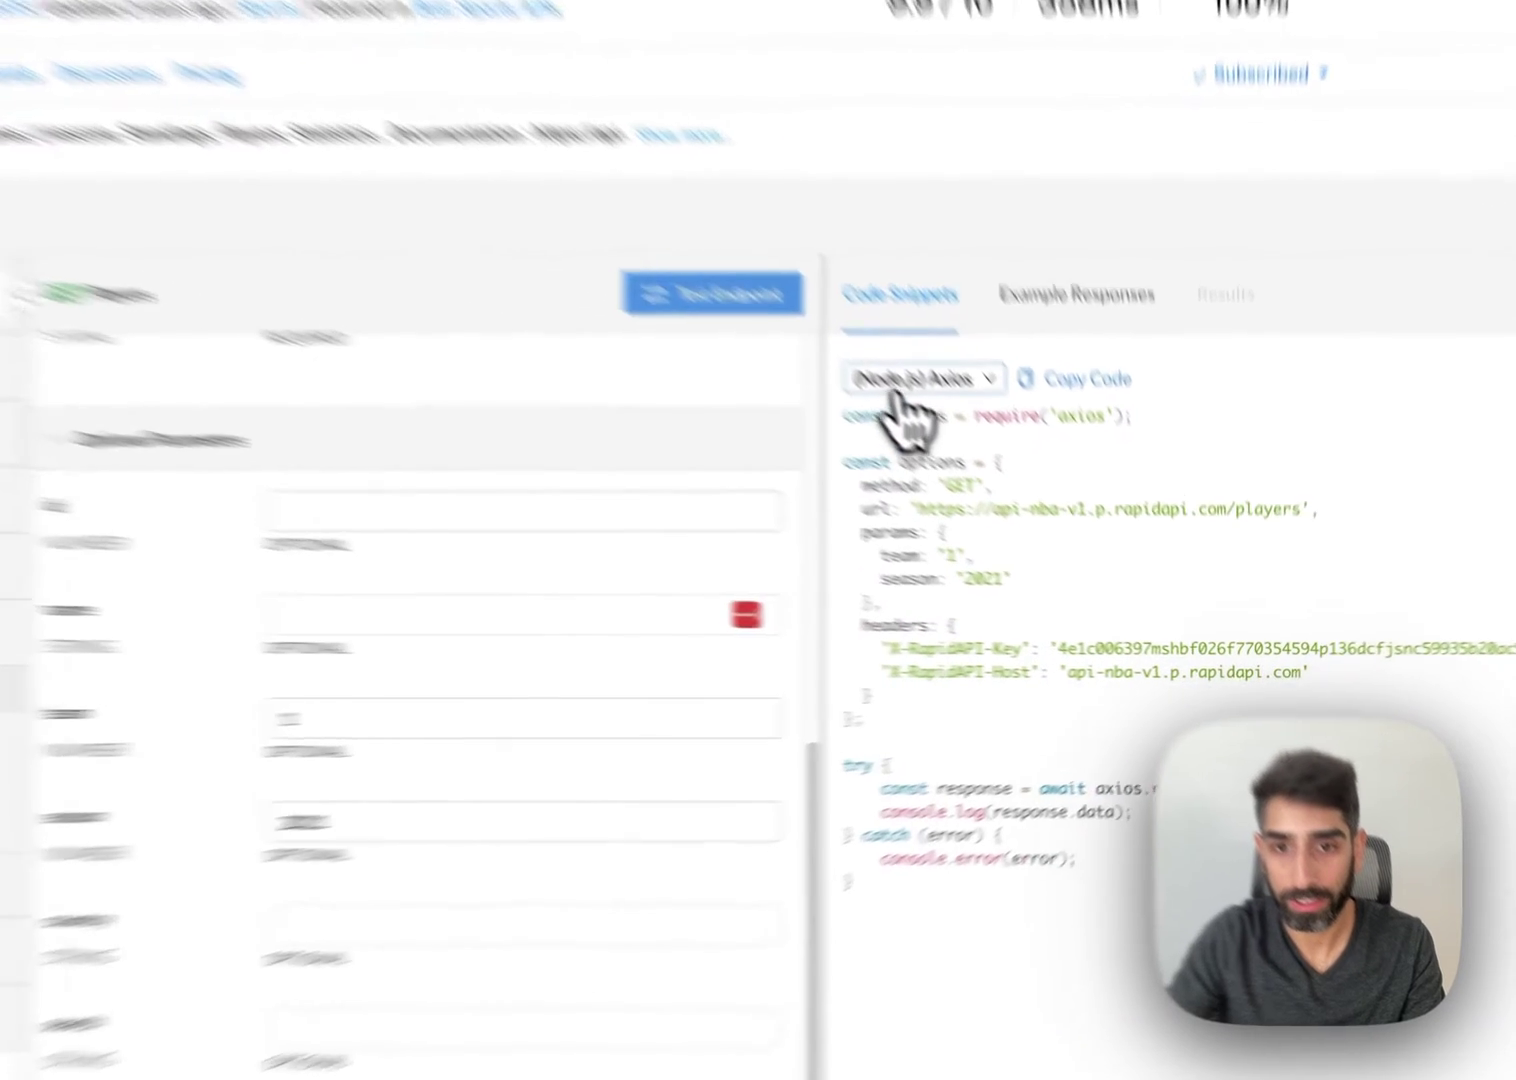
# - Switch the GET Players code snippet to Shell cURL
pyautogui.click(1005, 463)
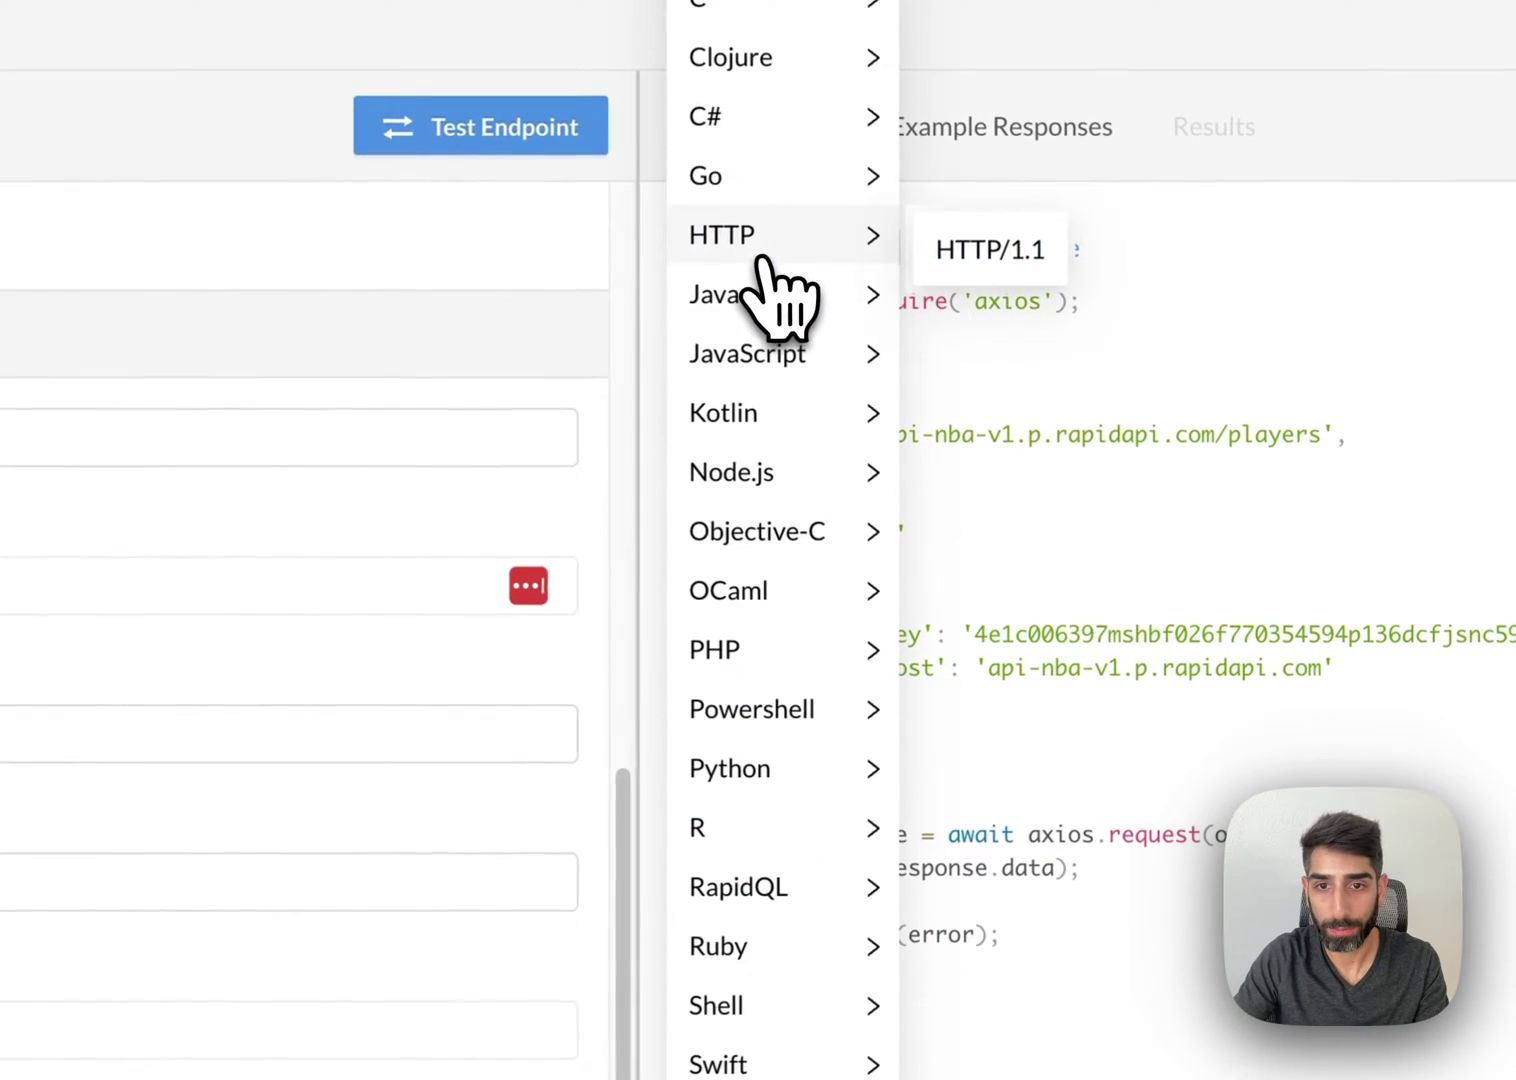
pyautogui.moveTo(1013, 431)
pyautogui.moveTo(770, 1006)
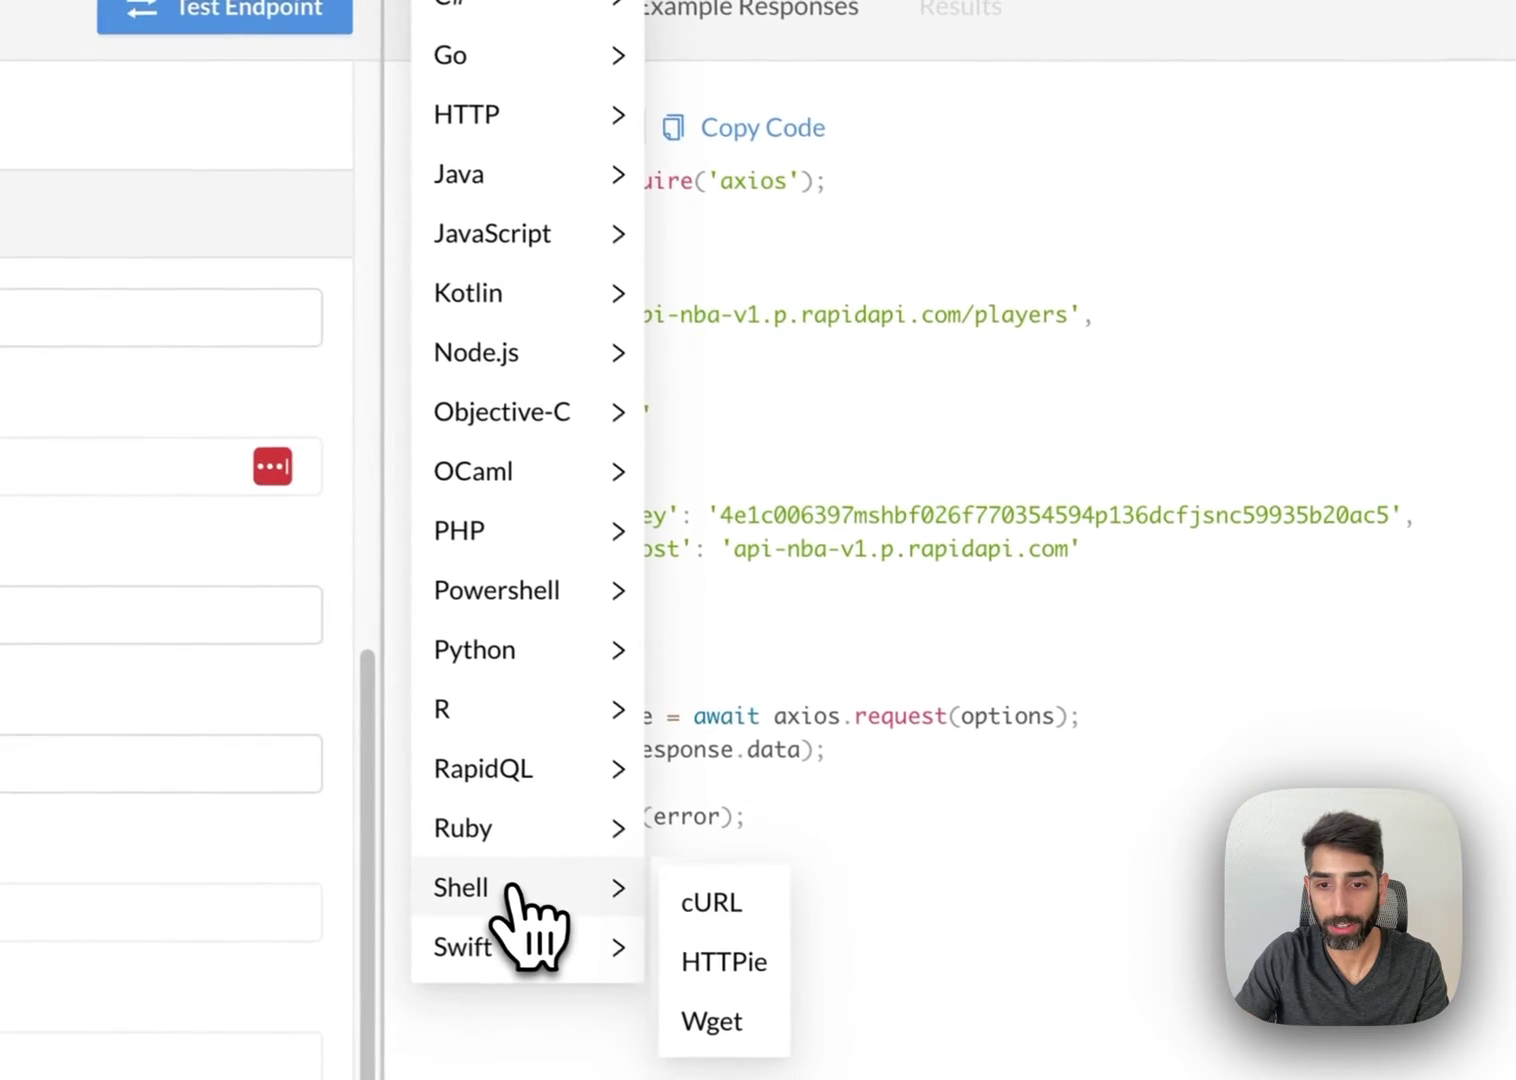
pyautogui.click(700, 900)
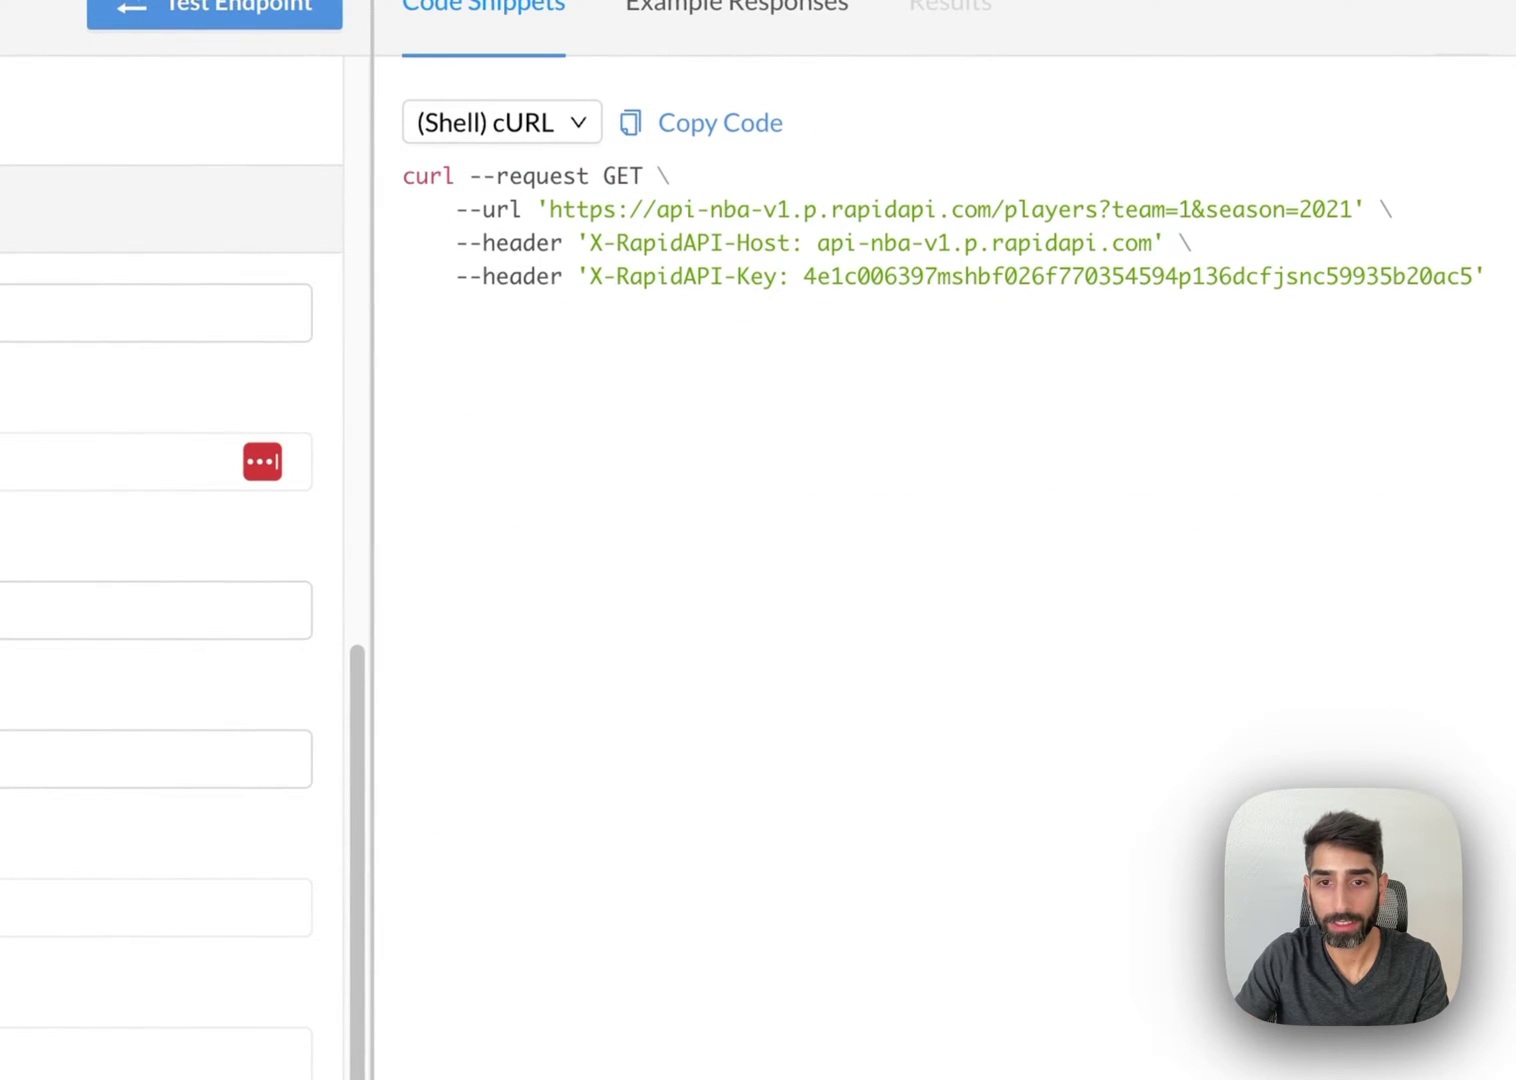
# - Select the players request URL with team=1&season=2021 in the cURL snippet
pyautogui.moveTo(405, 178); pyautogui.dragTo(1252, 347)
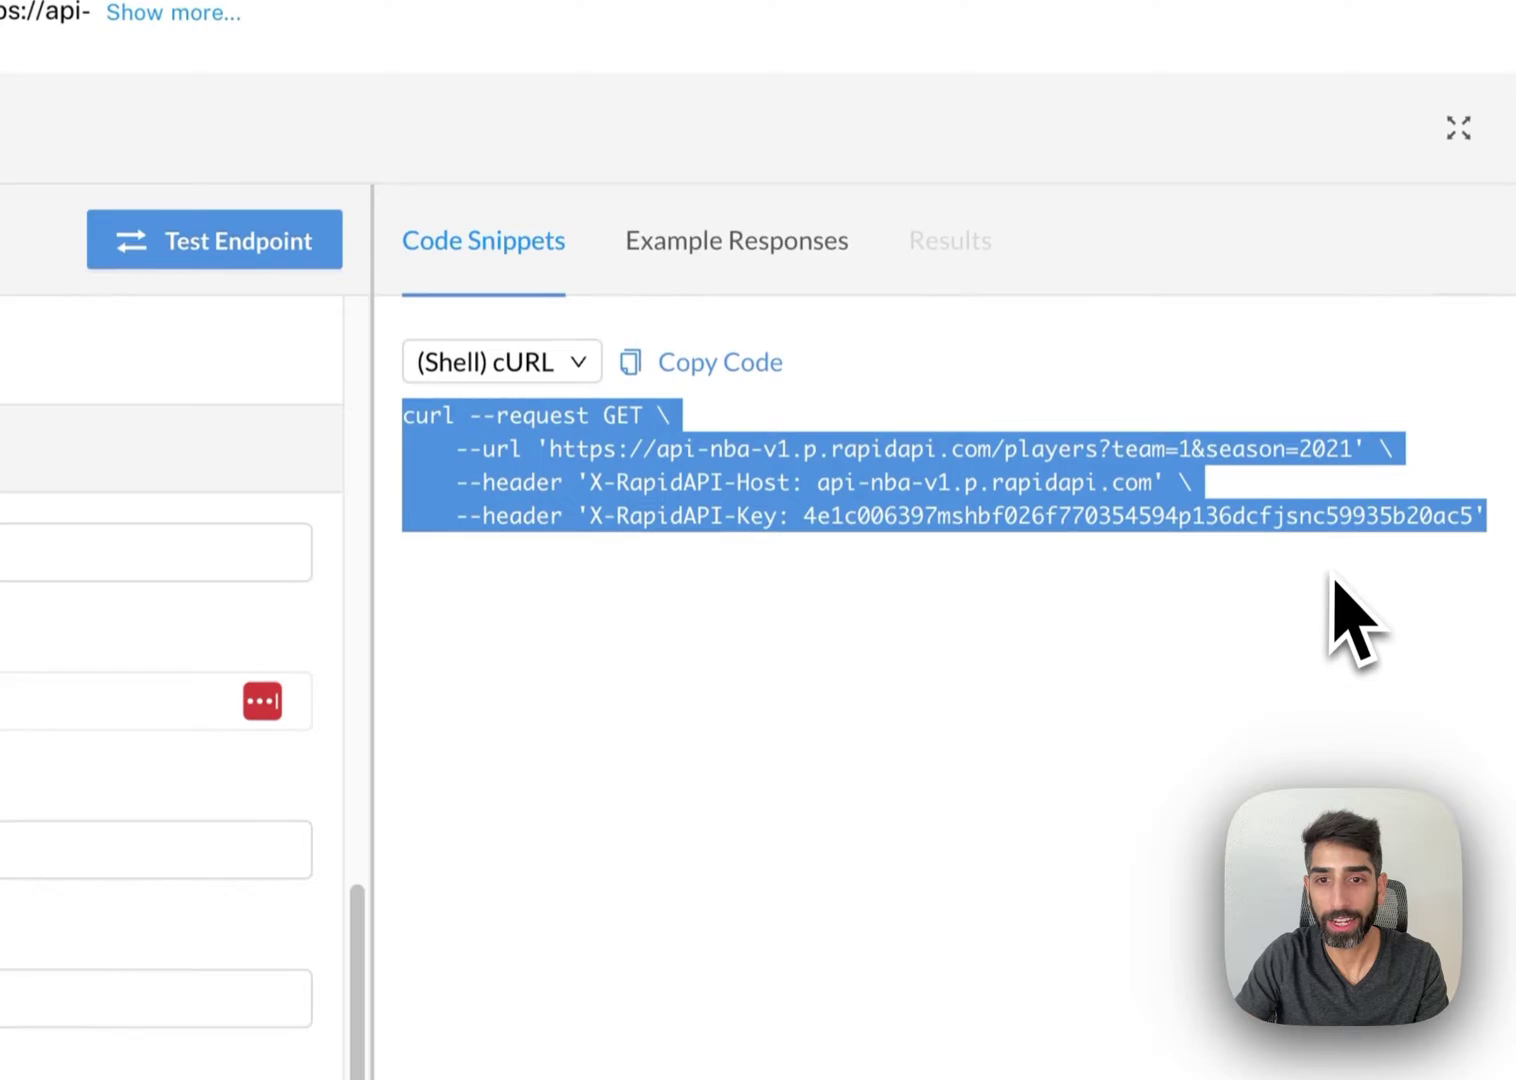
pyautogui.click(981, 675)
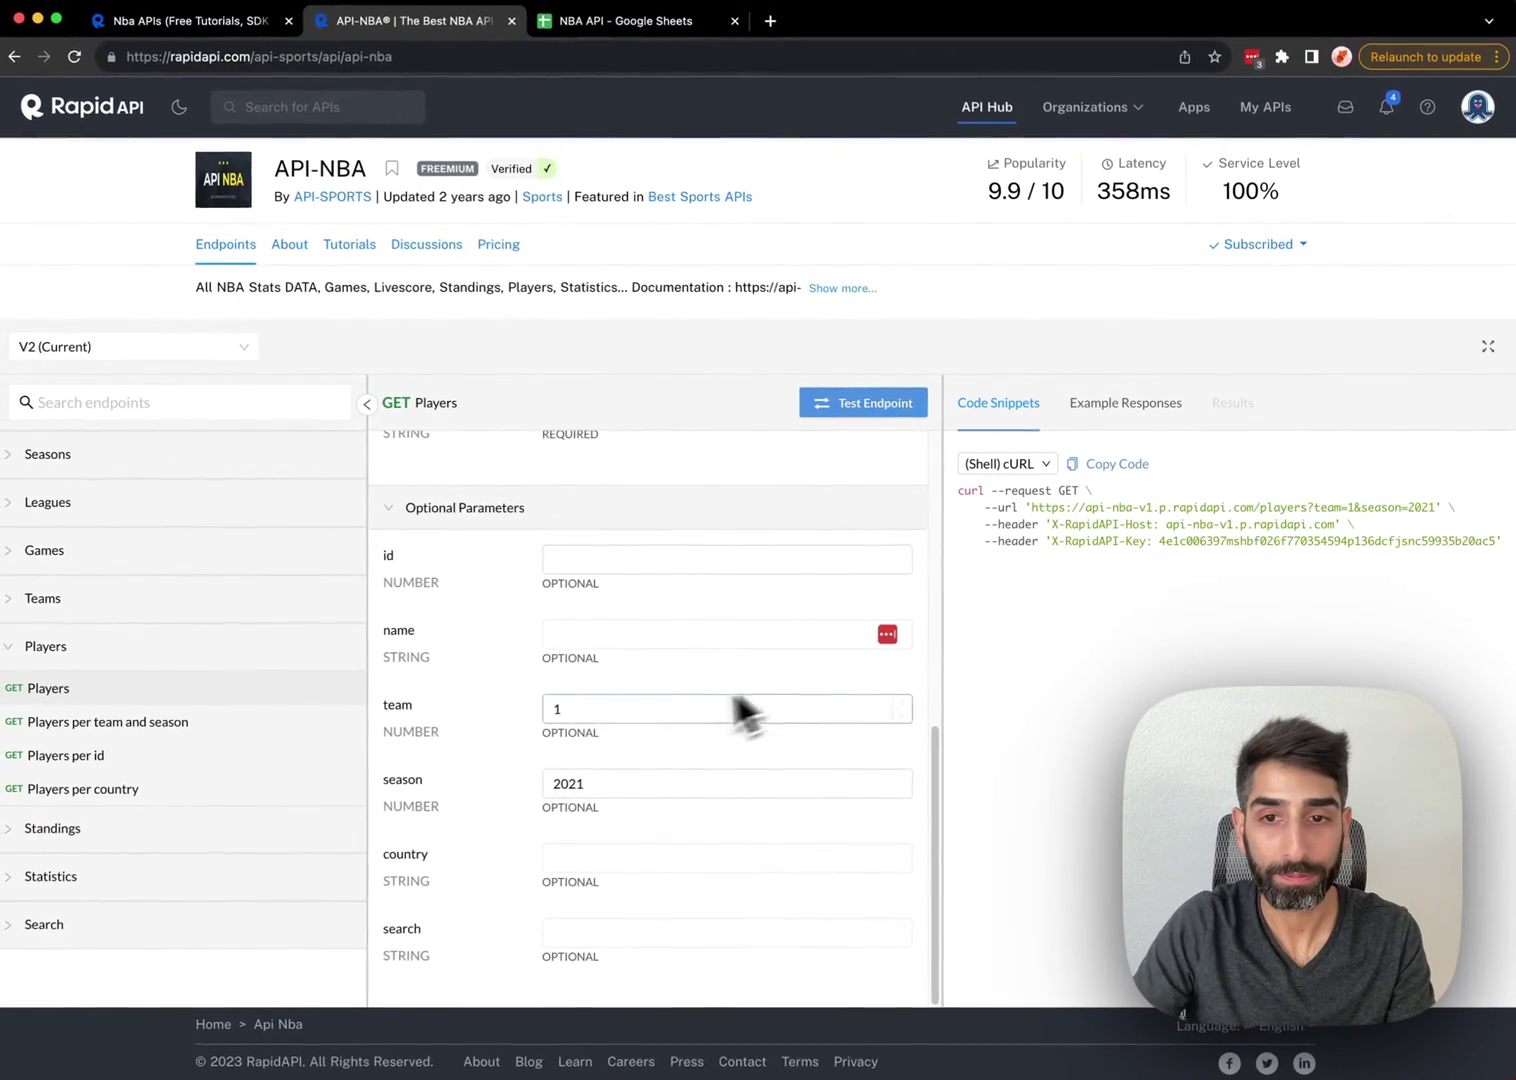
pyautogui.scroll(10, 139, 907)
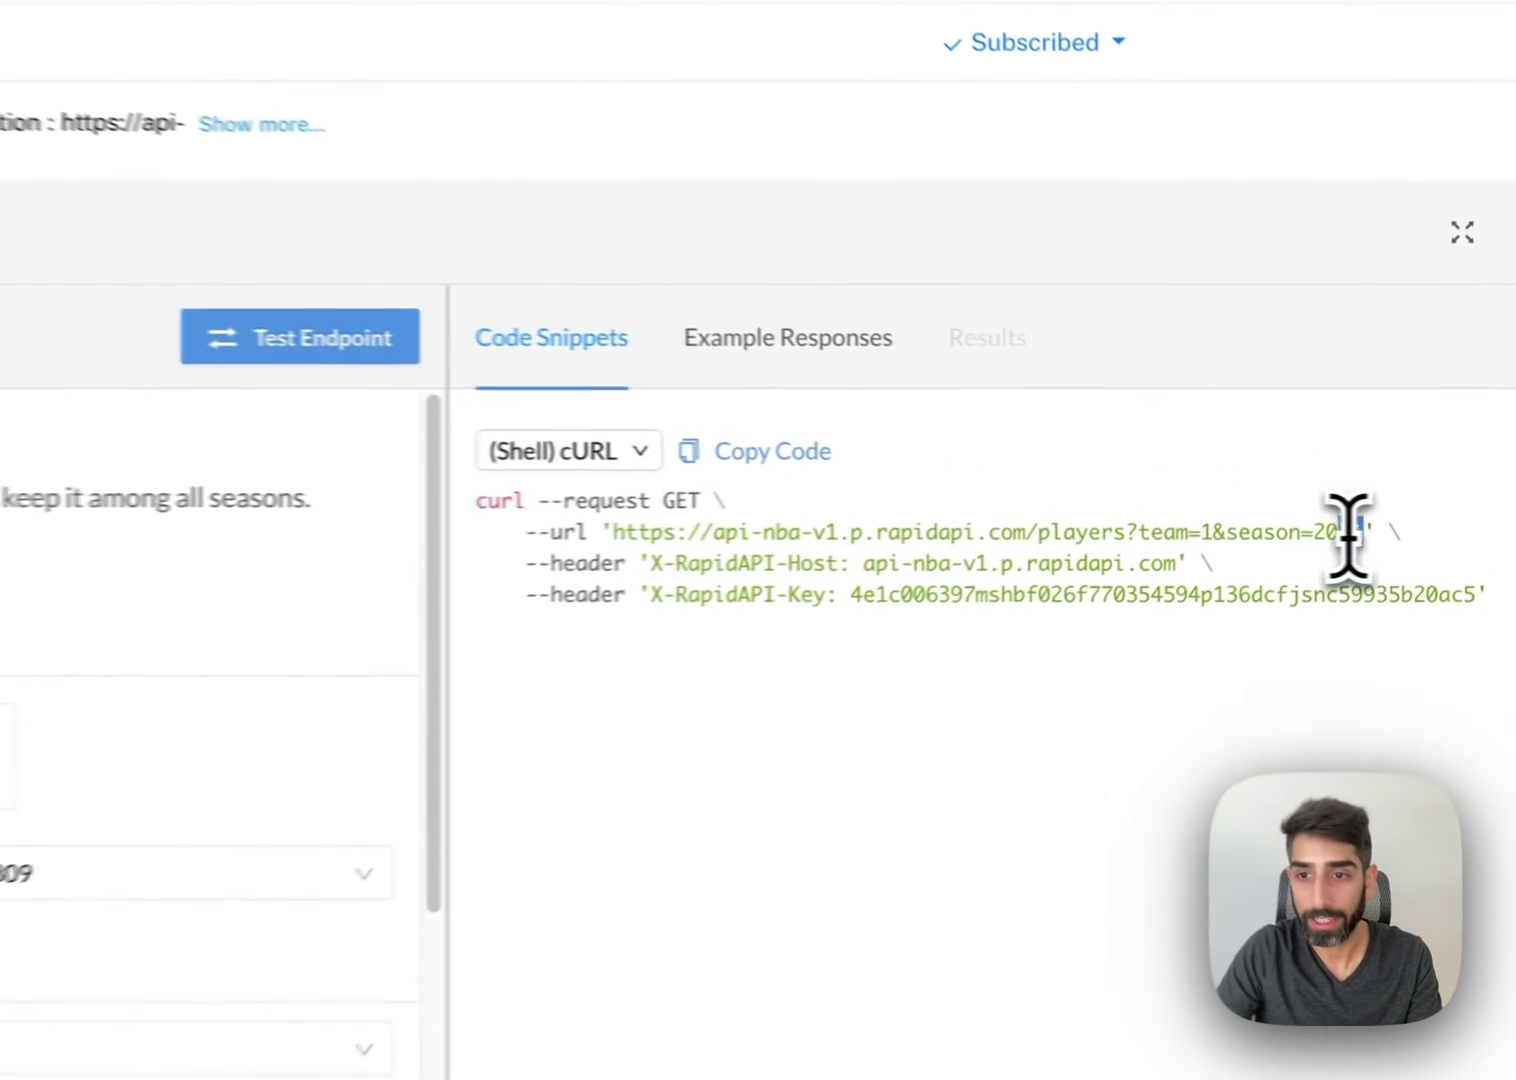
pyautogui.moveTo(1434, 507); pyautogui.dragTo(1277, 509)
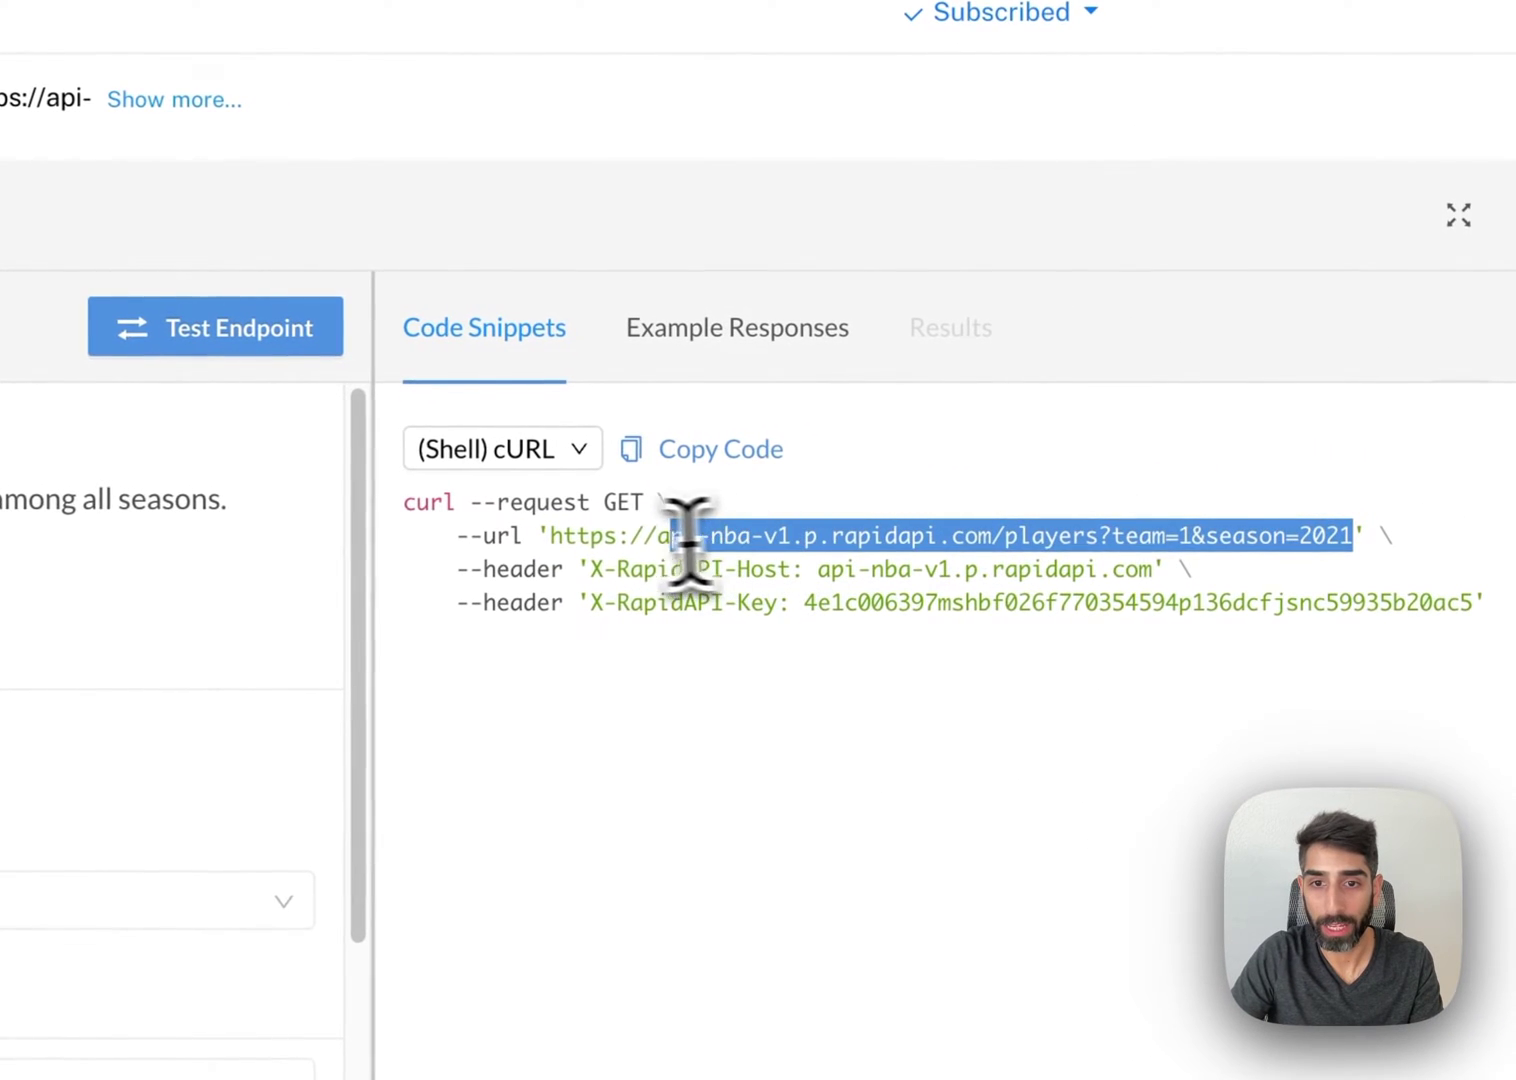
pyautogui.moveTo(687, 540); pyautogui.dragTo(555, 536)
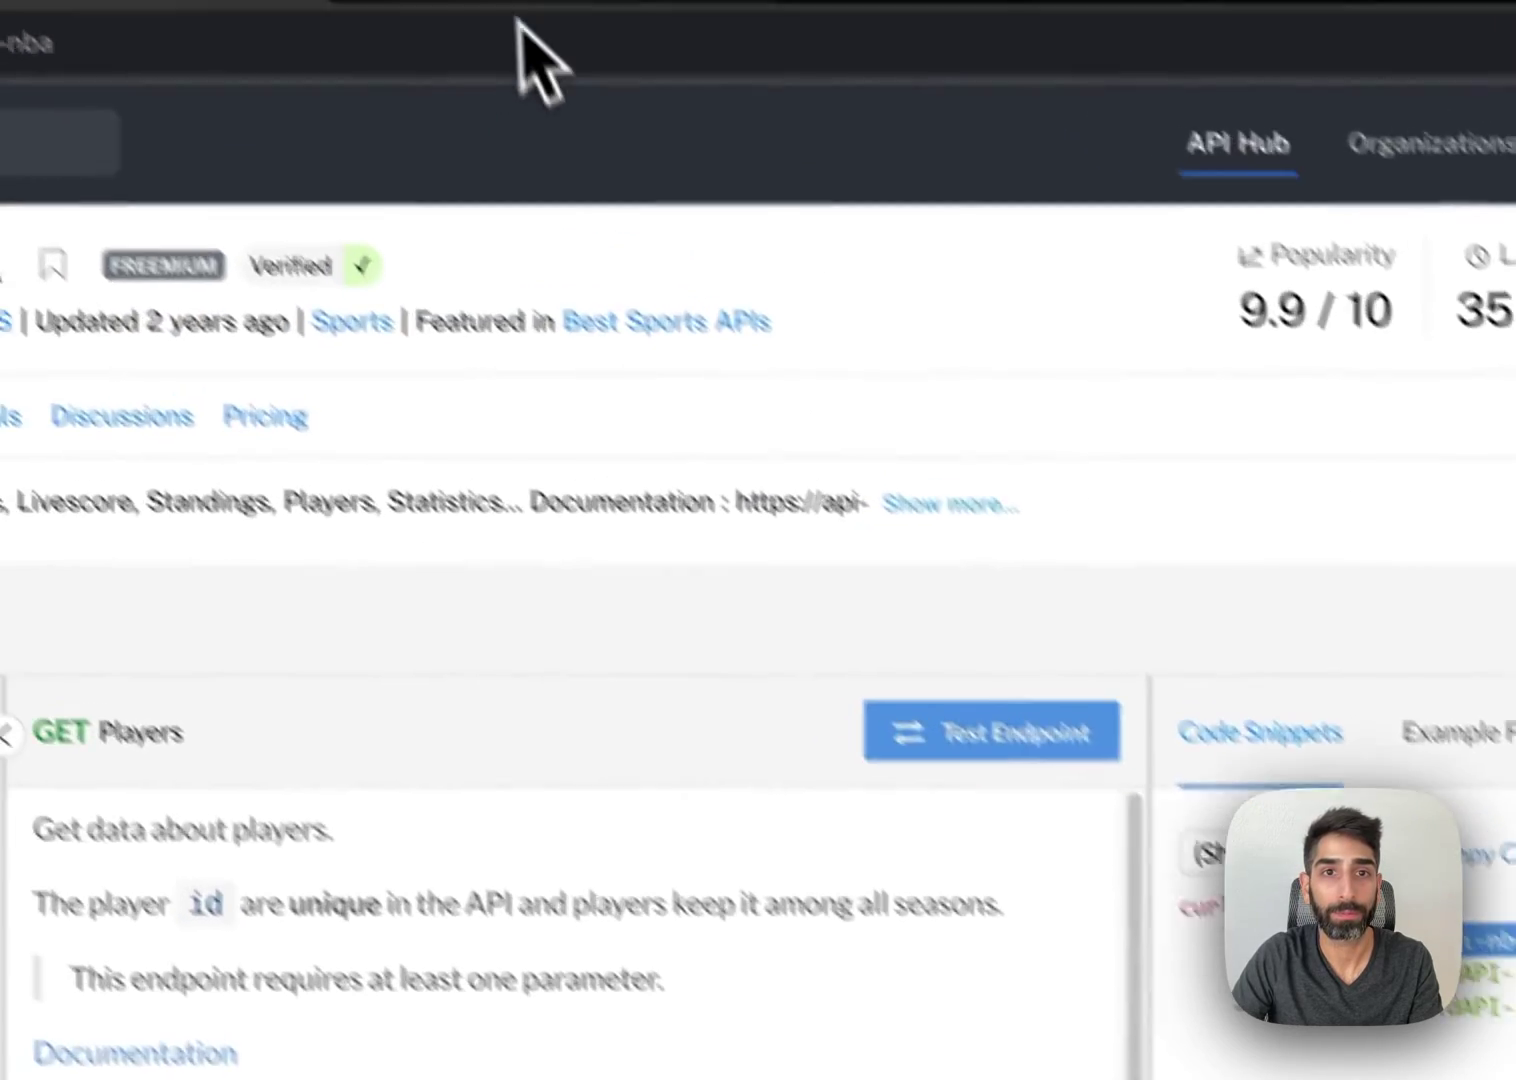
# - Add two blank header key/value rows under Headers in the Apipheny sidebar
pyautogui.click(626, 34)
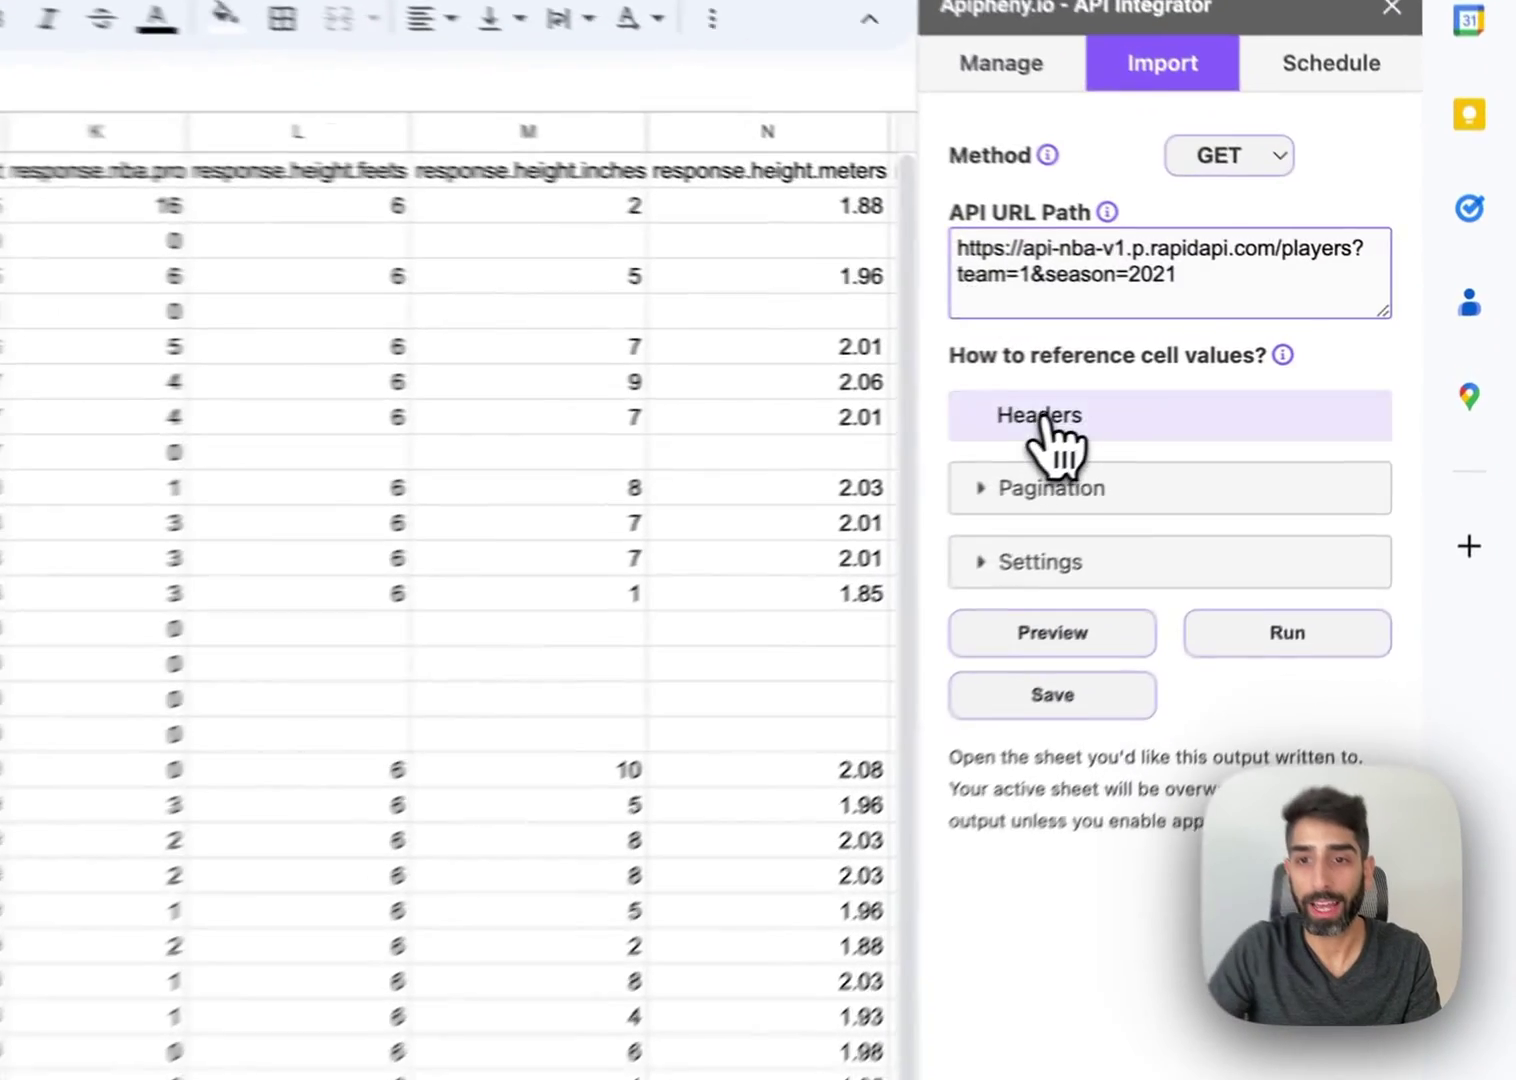
pyautogui.click(1232, 381)
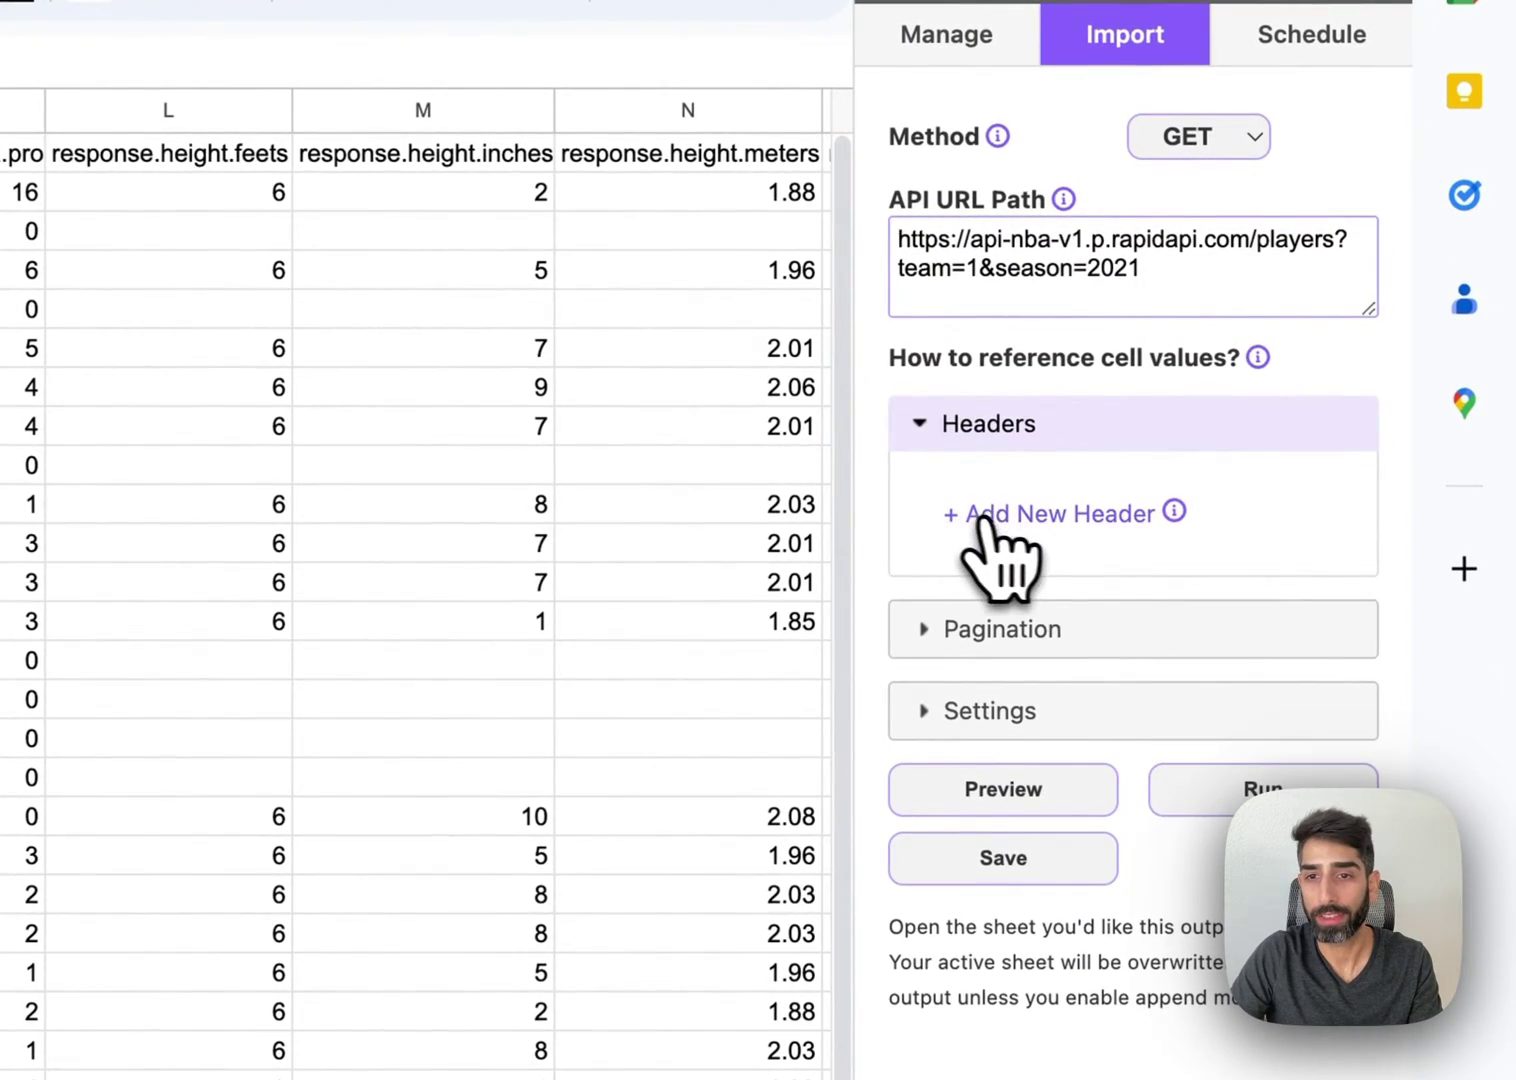
pyautogui.click(985, 515)
pyautogui.click(1035, 565)
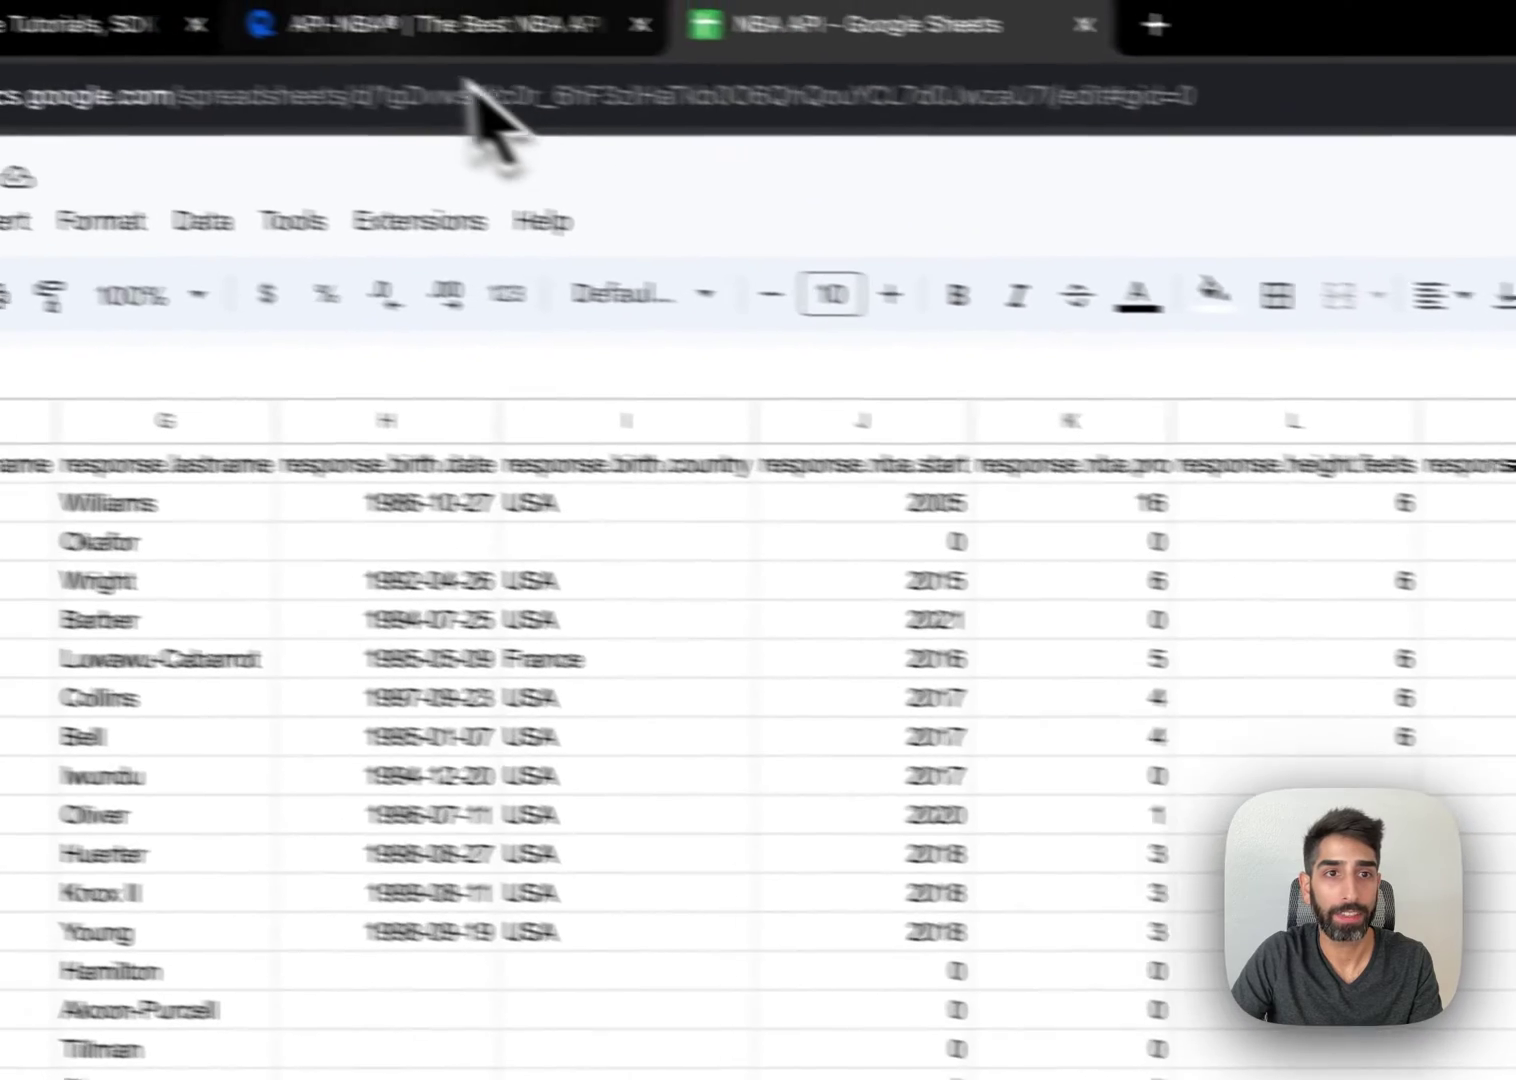
pyautogui.click(491, 129)
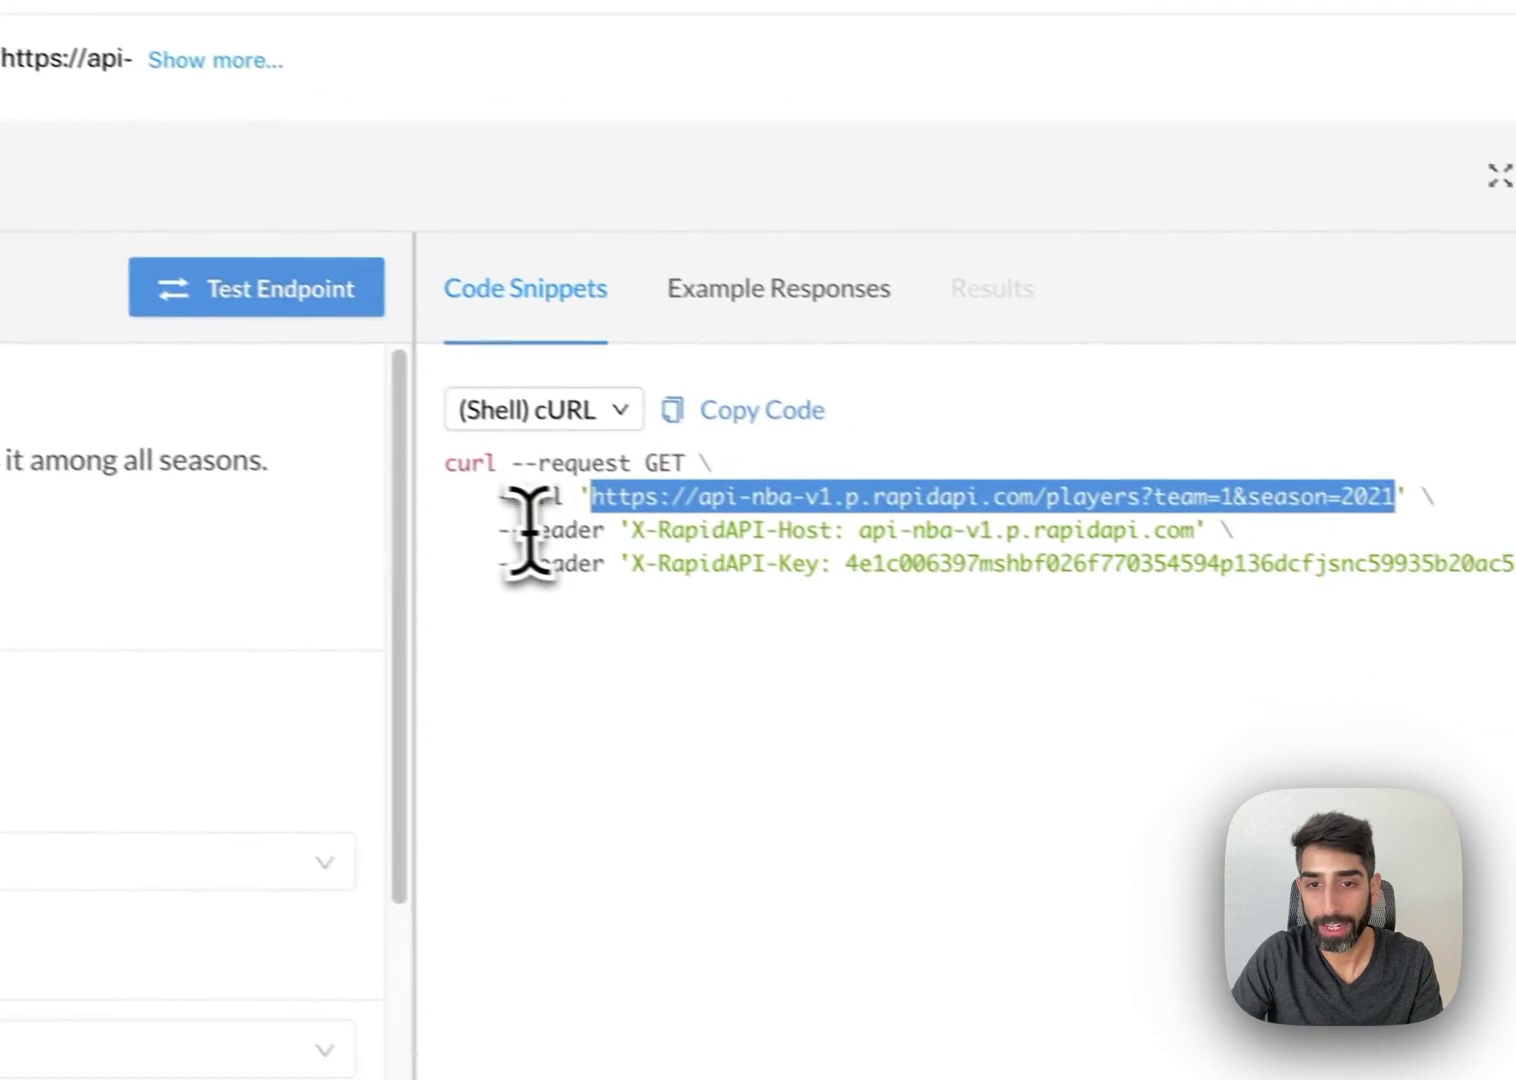
# - Fill the first header as X-RapidAPI-Host with value api-nba-v1.p.rapidapi.com, copied from the cURL snippet
pyautogui.moveTo(460, 515); pyautogui.dragTo(1310, 615)
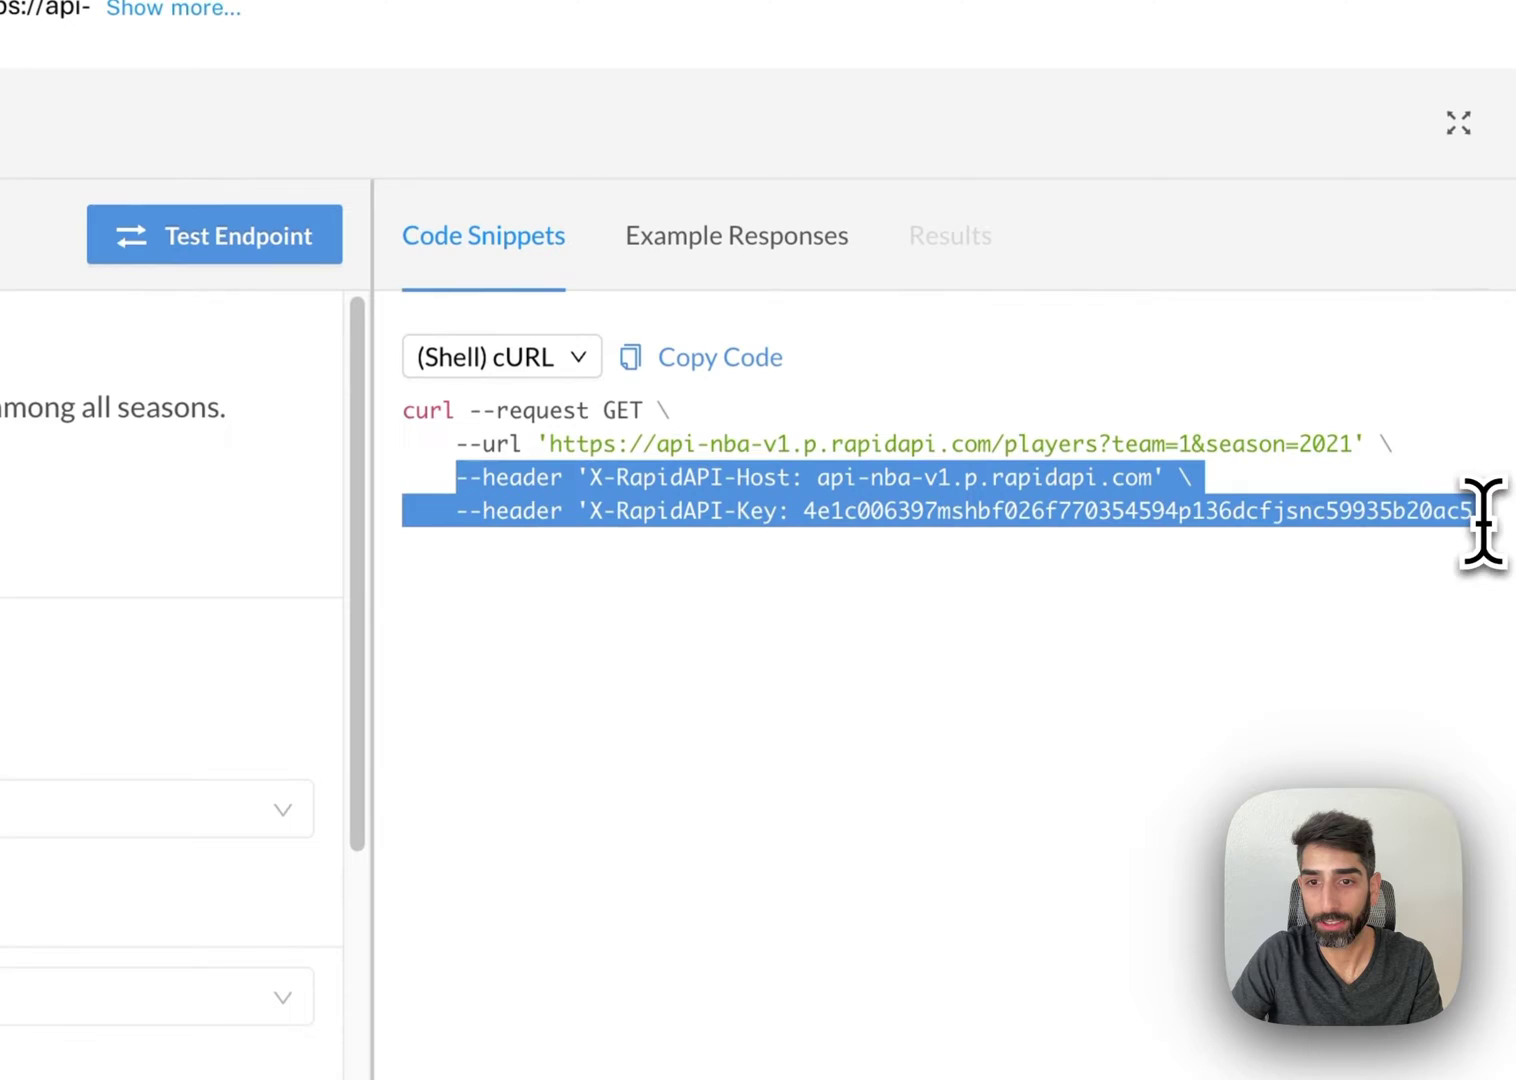
pyautogui.click(873, 619)
pyautogui.scroll(3, 603, 665)
pyautogui.moveTo(592, 680); pyautogui.dragTo(728, 685)
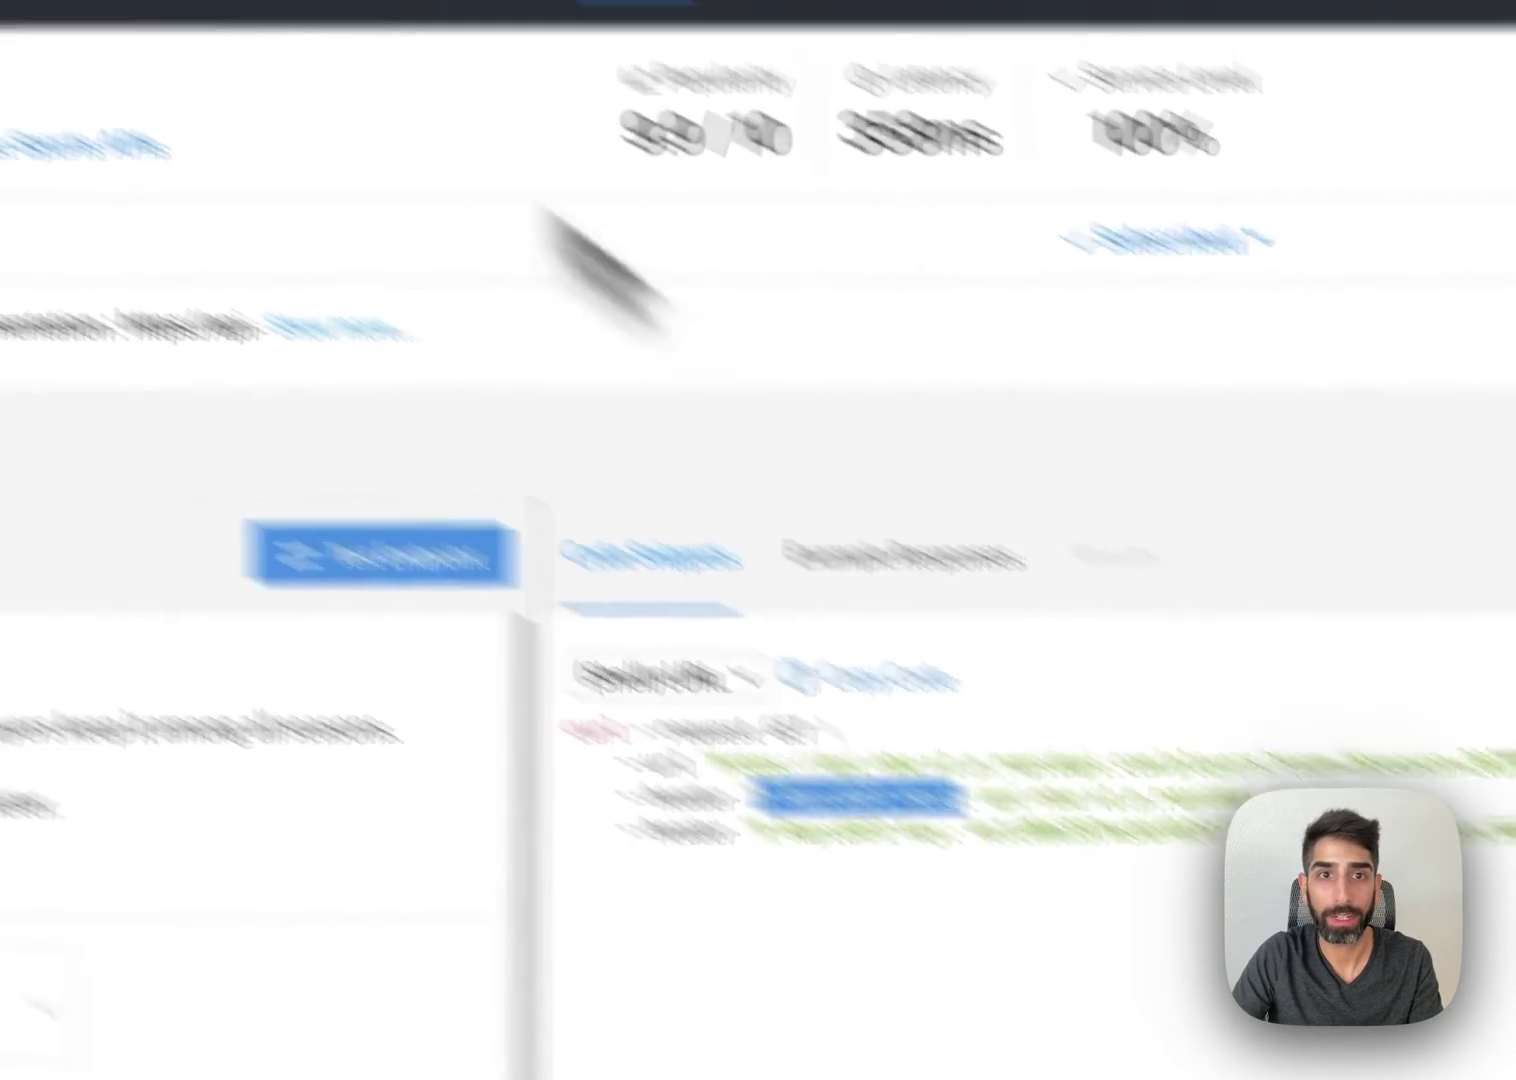
pyautogui.click(410, 30)
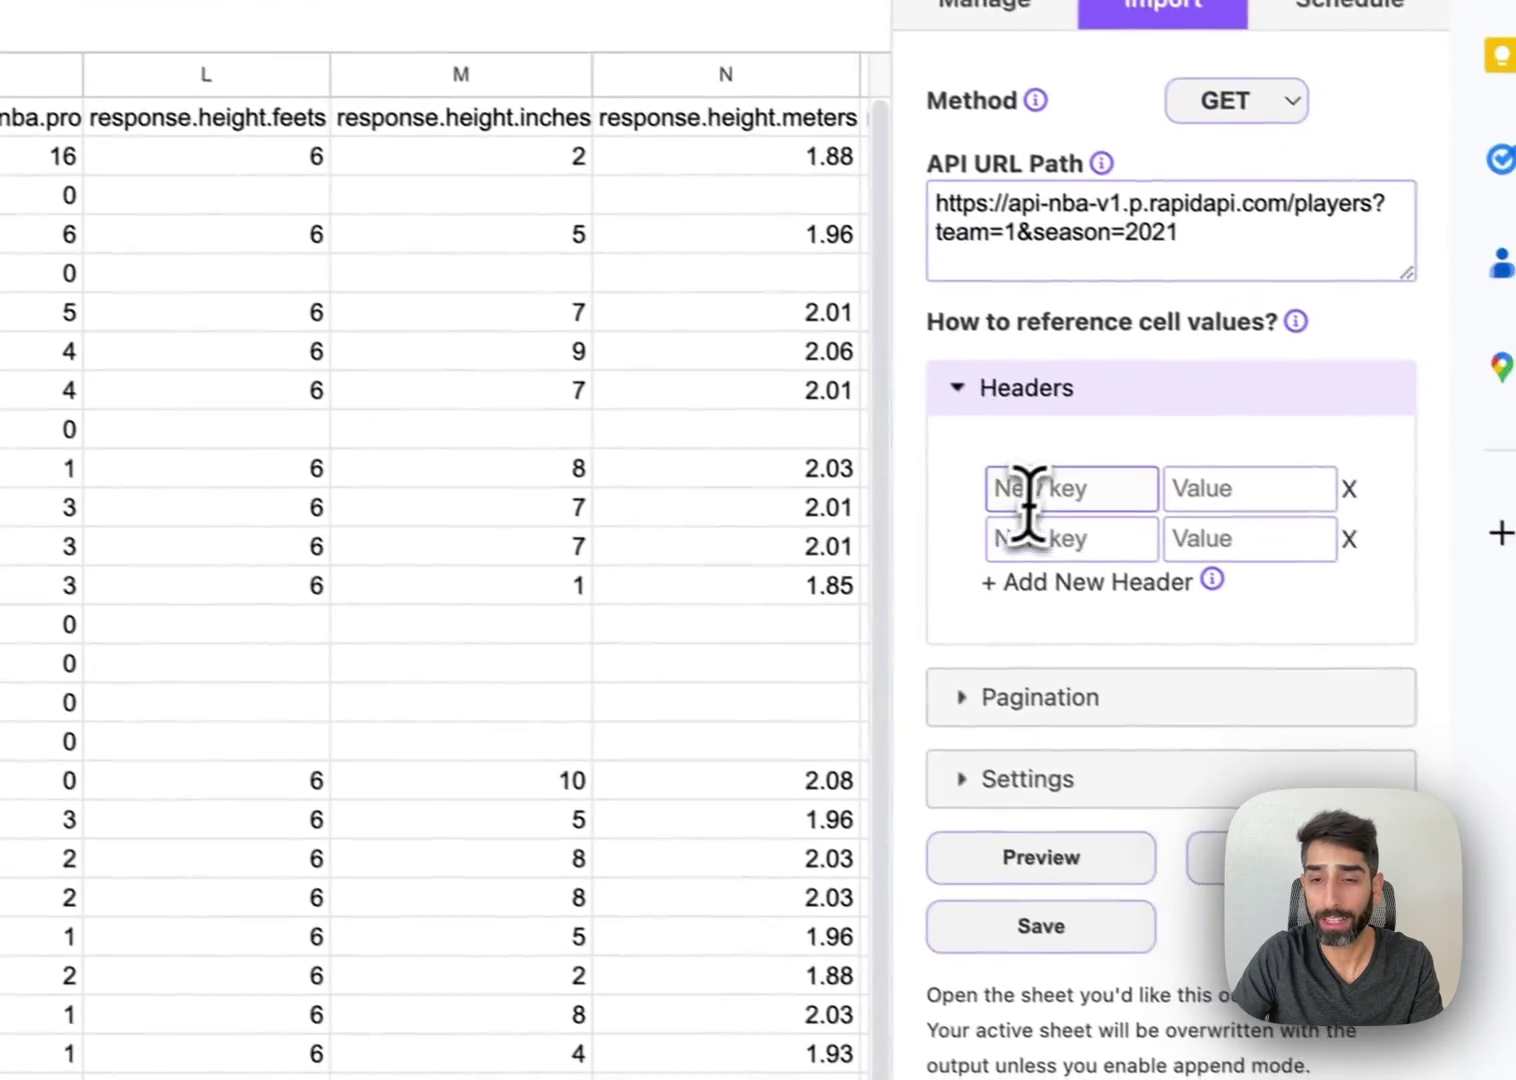
pyautogui.write('X-RapidAPI-Host')
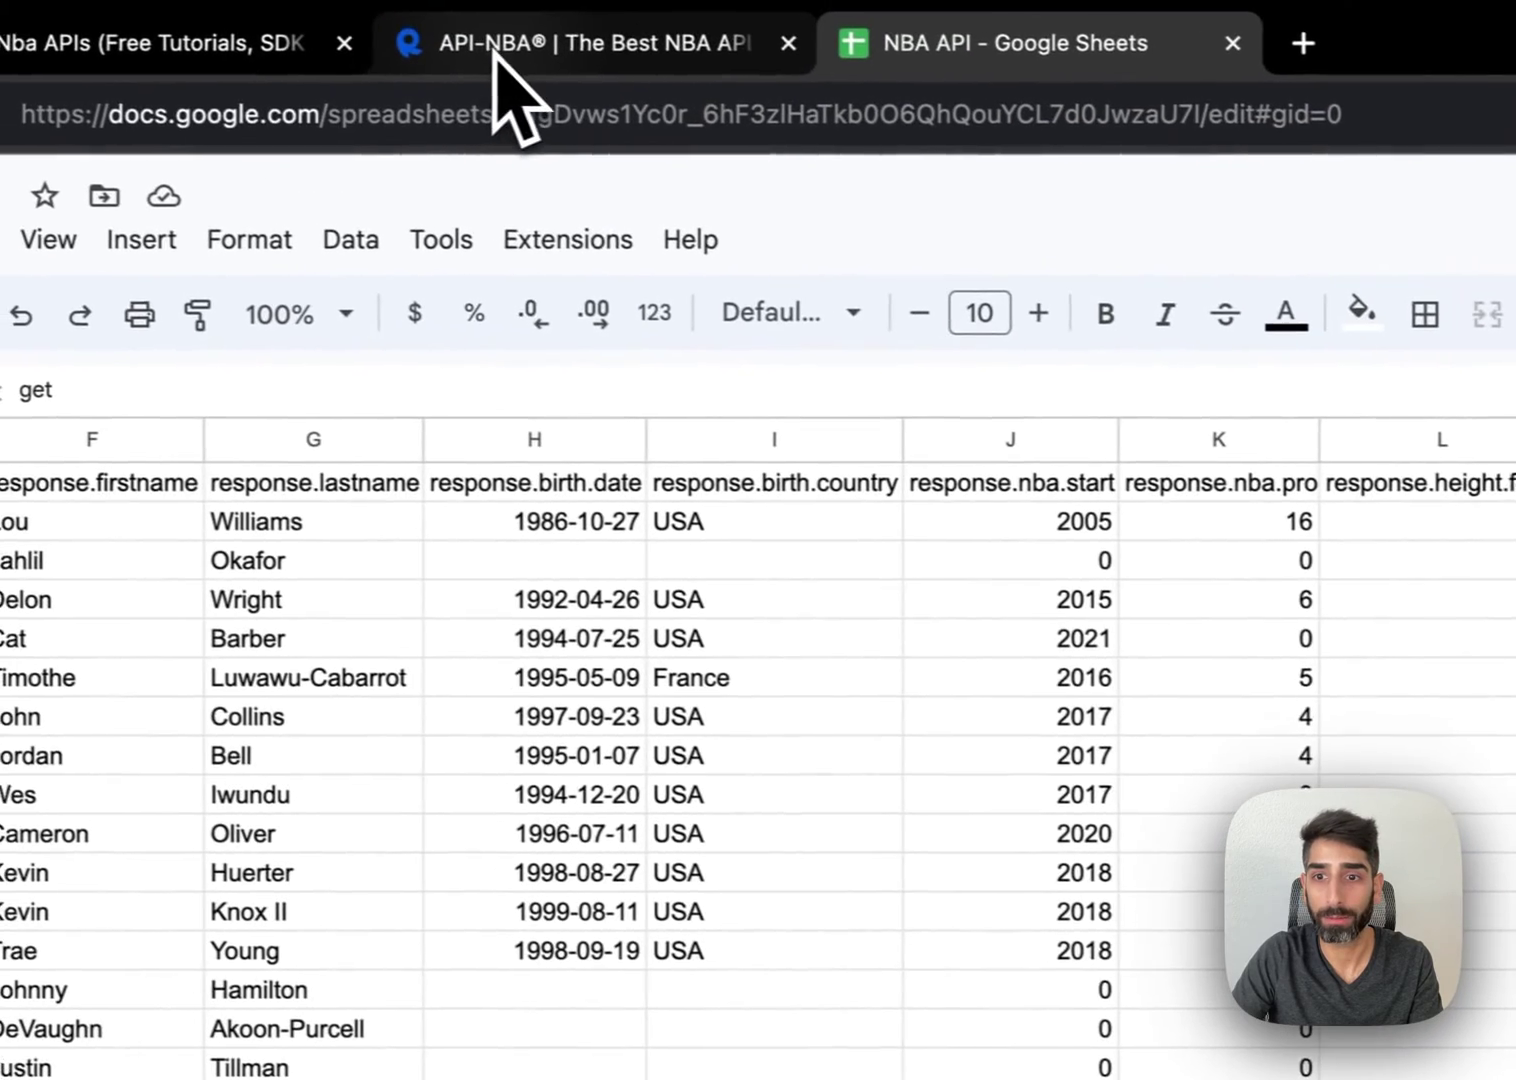
pyautogui.click(260, 18)
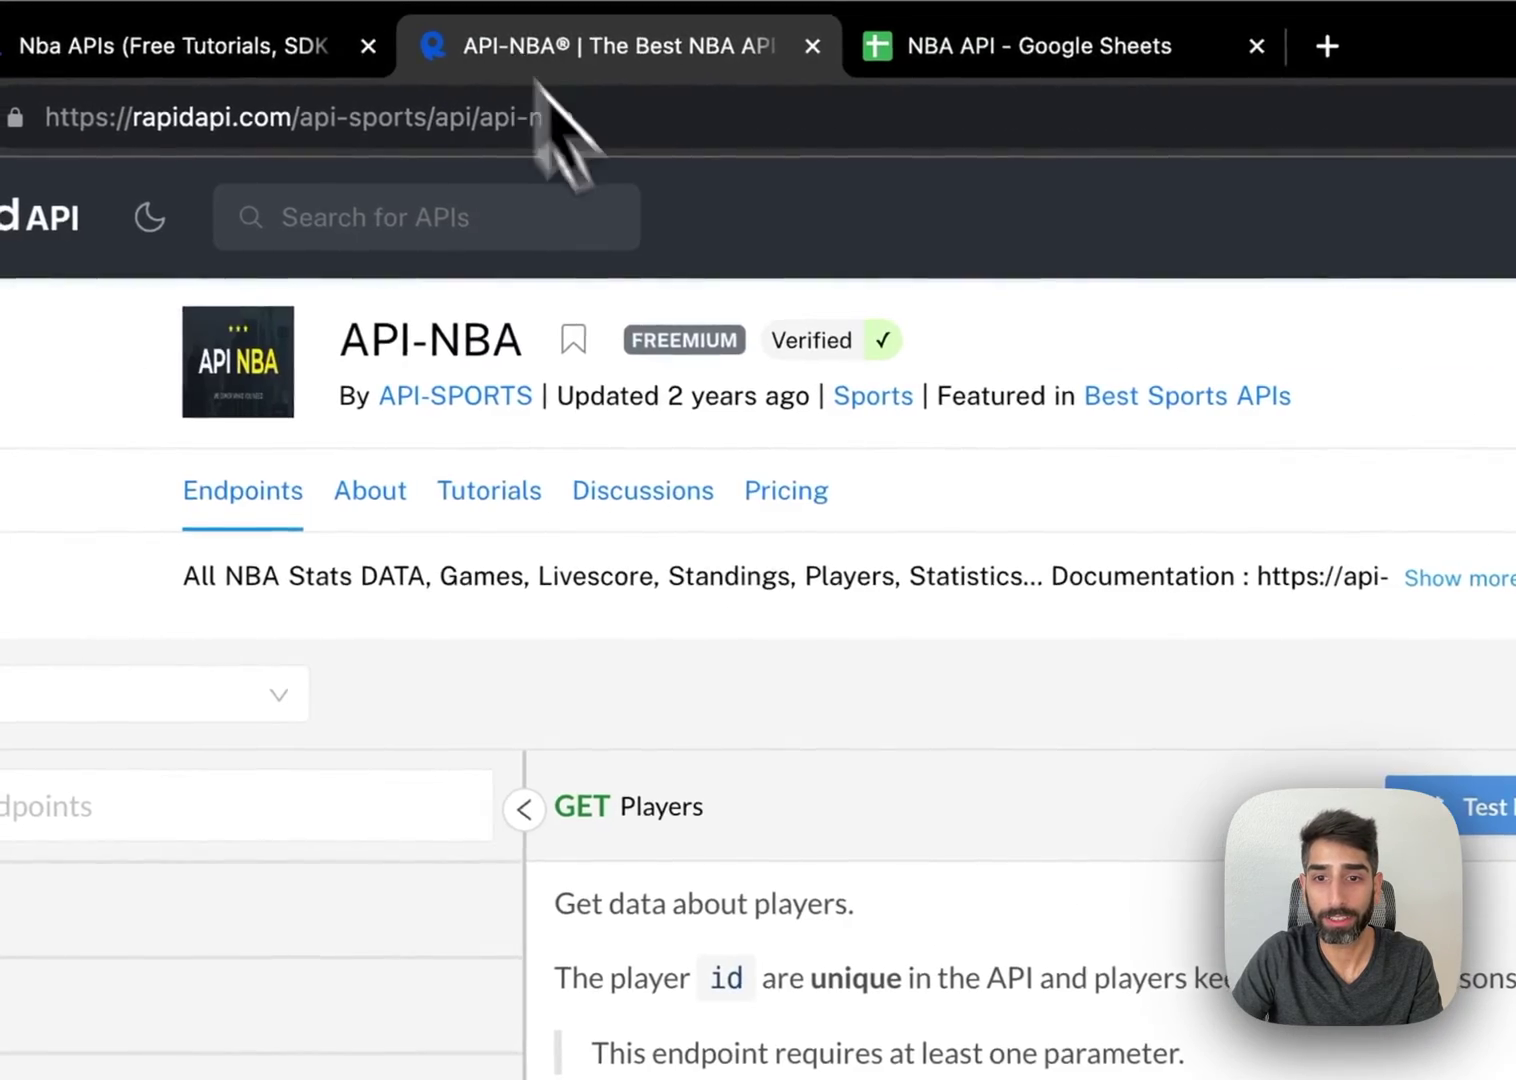
pyautogui.moveTo(981, 728); pyautogui.dragTo(1167, 728)
pyautogui.click(868, 716)
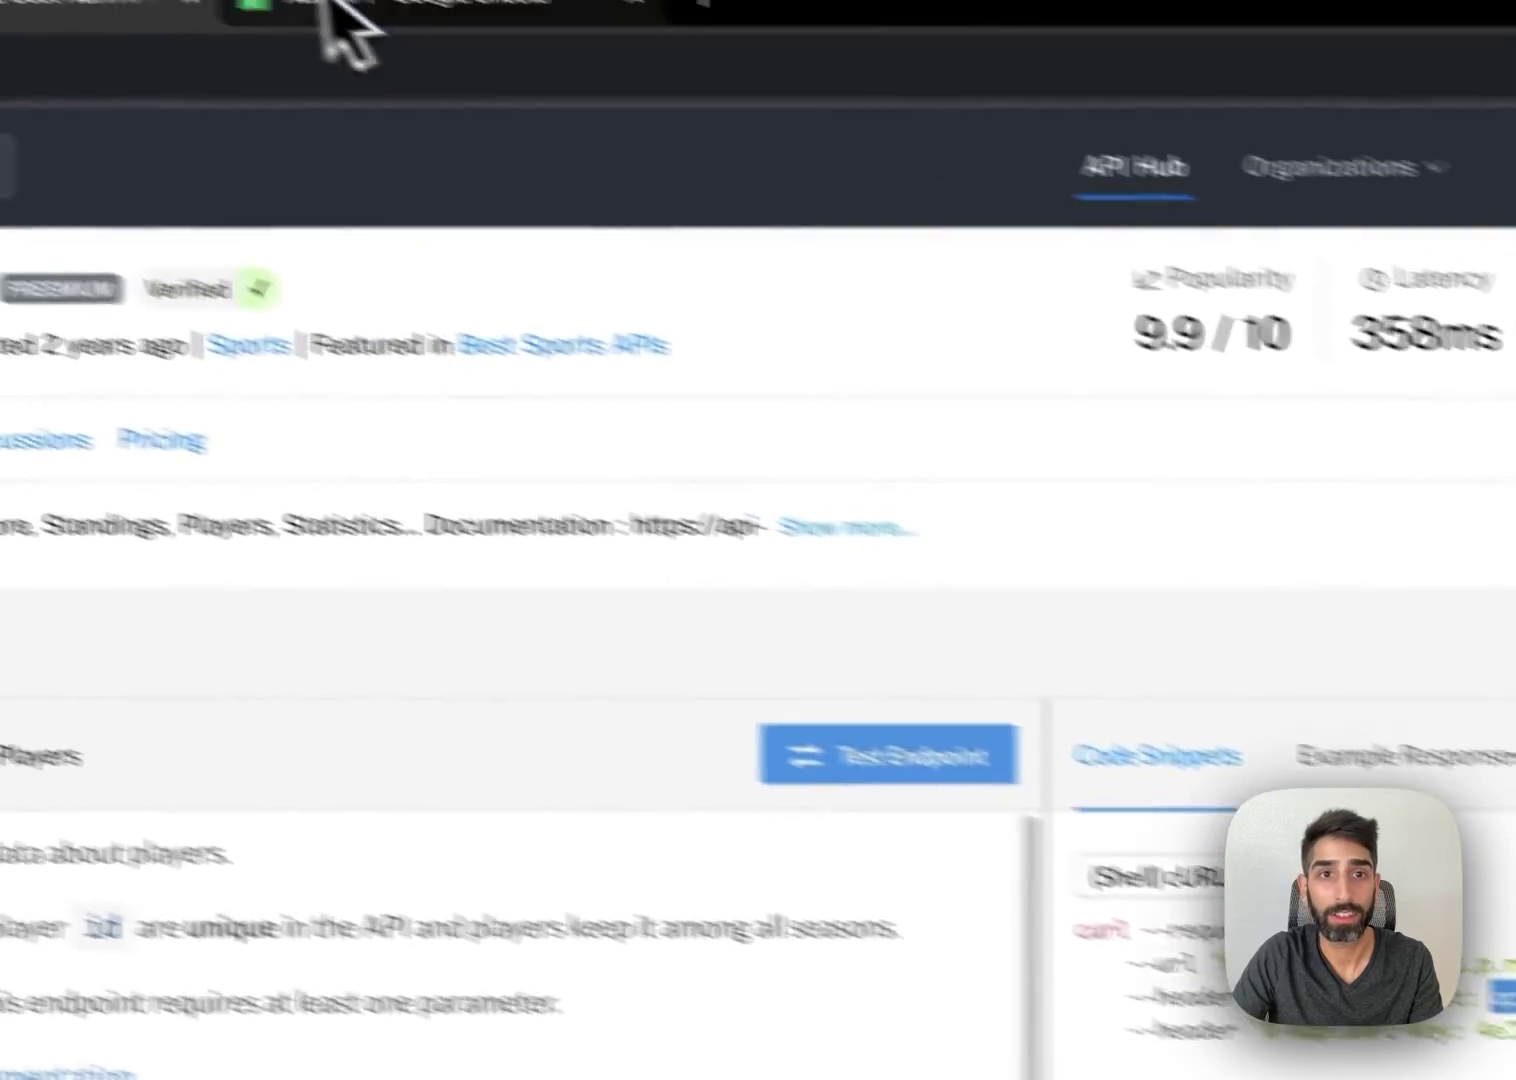
pyautogui.click(340, 20)
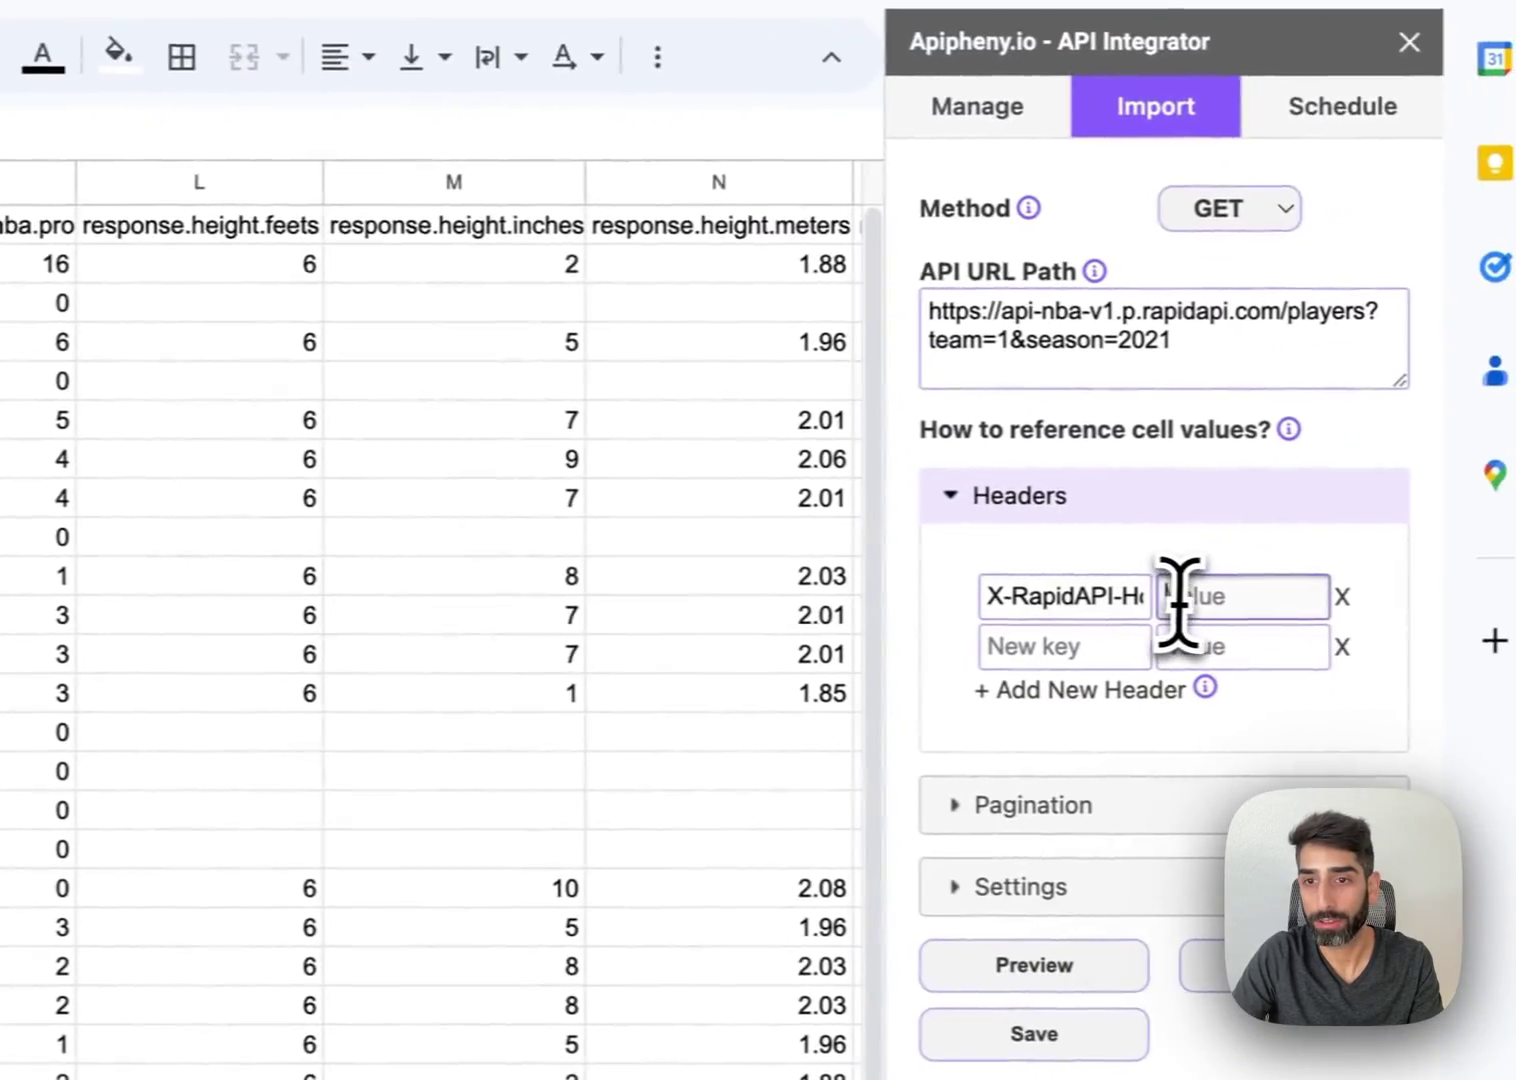
pyautogui.click(1180, 597)
pyautogui.write('api-nba-v1.p.rapidapi.com')
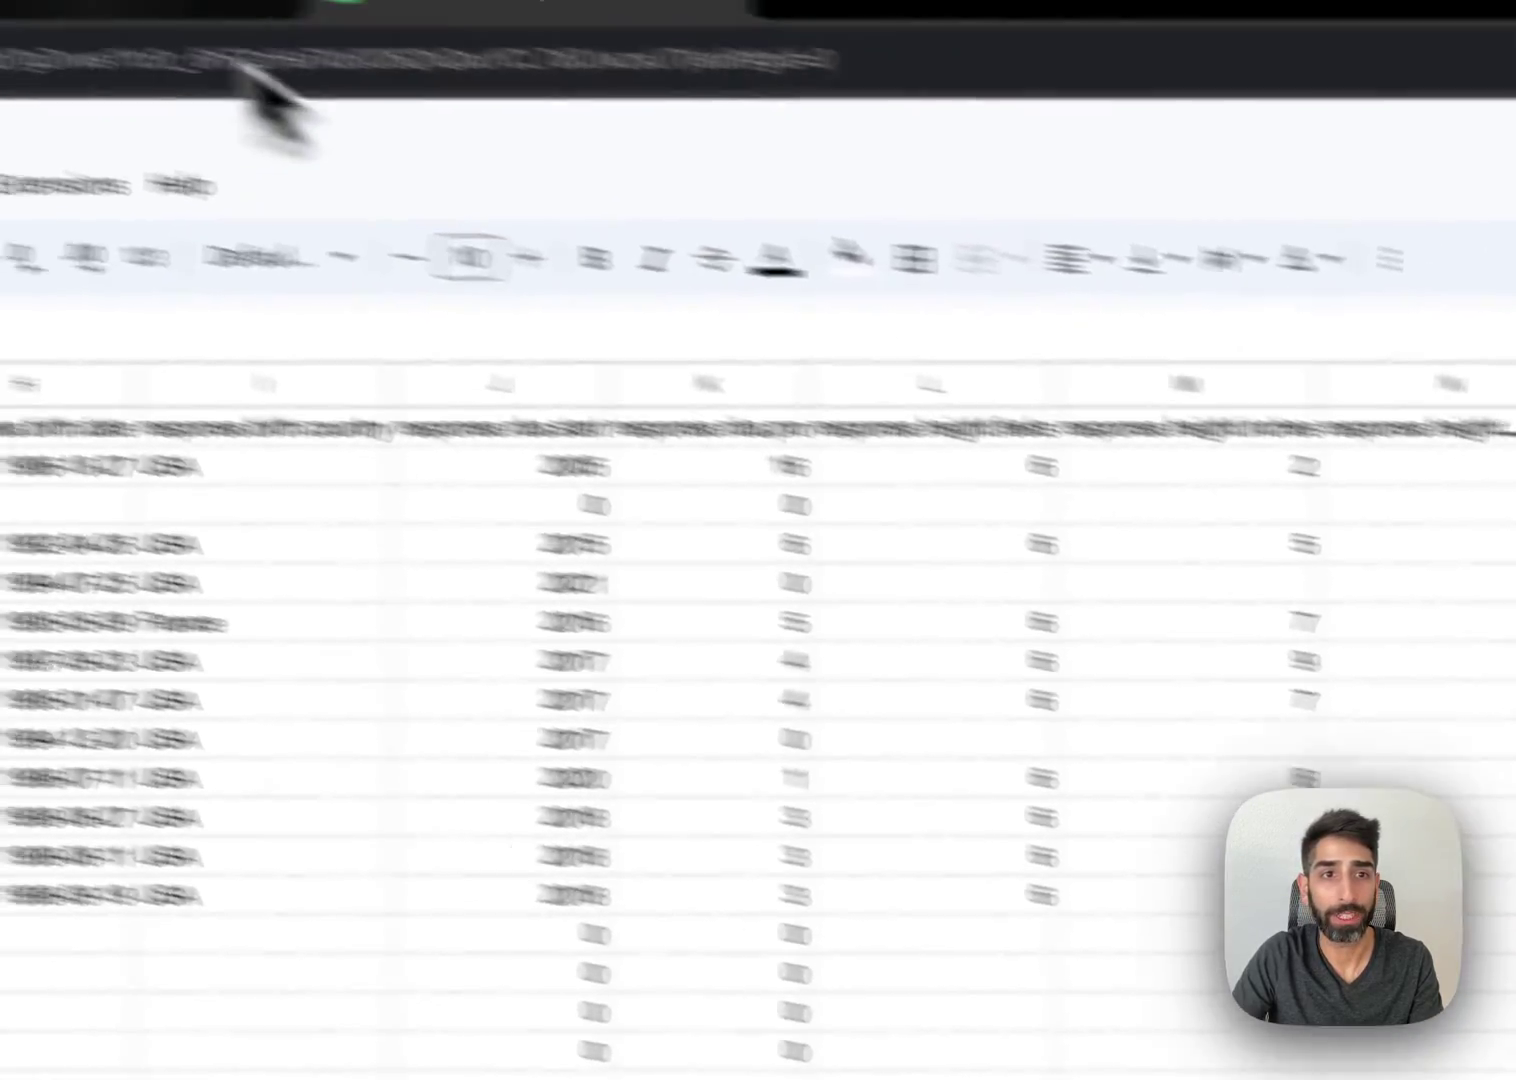
# - Copy the API key from the cURL snippet into the X-RapidAPI-Key header value
pyautogui.click(254, 70)
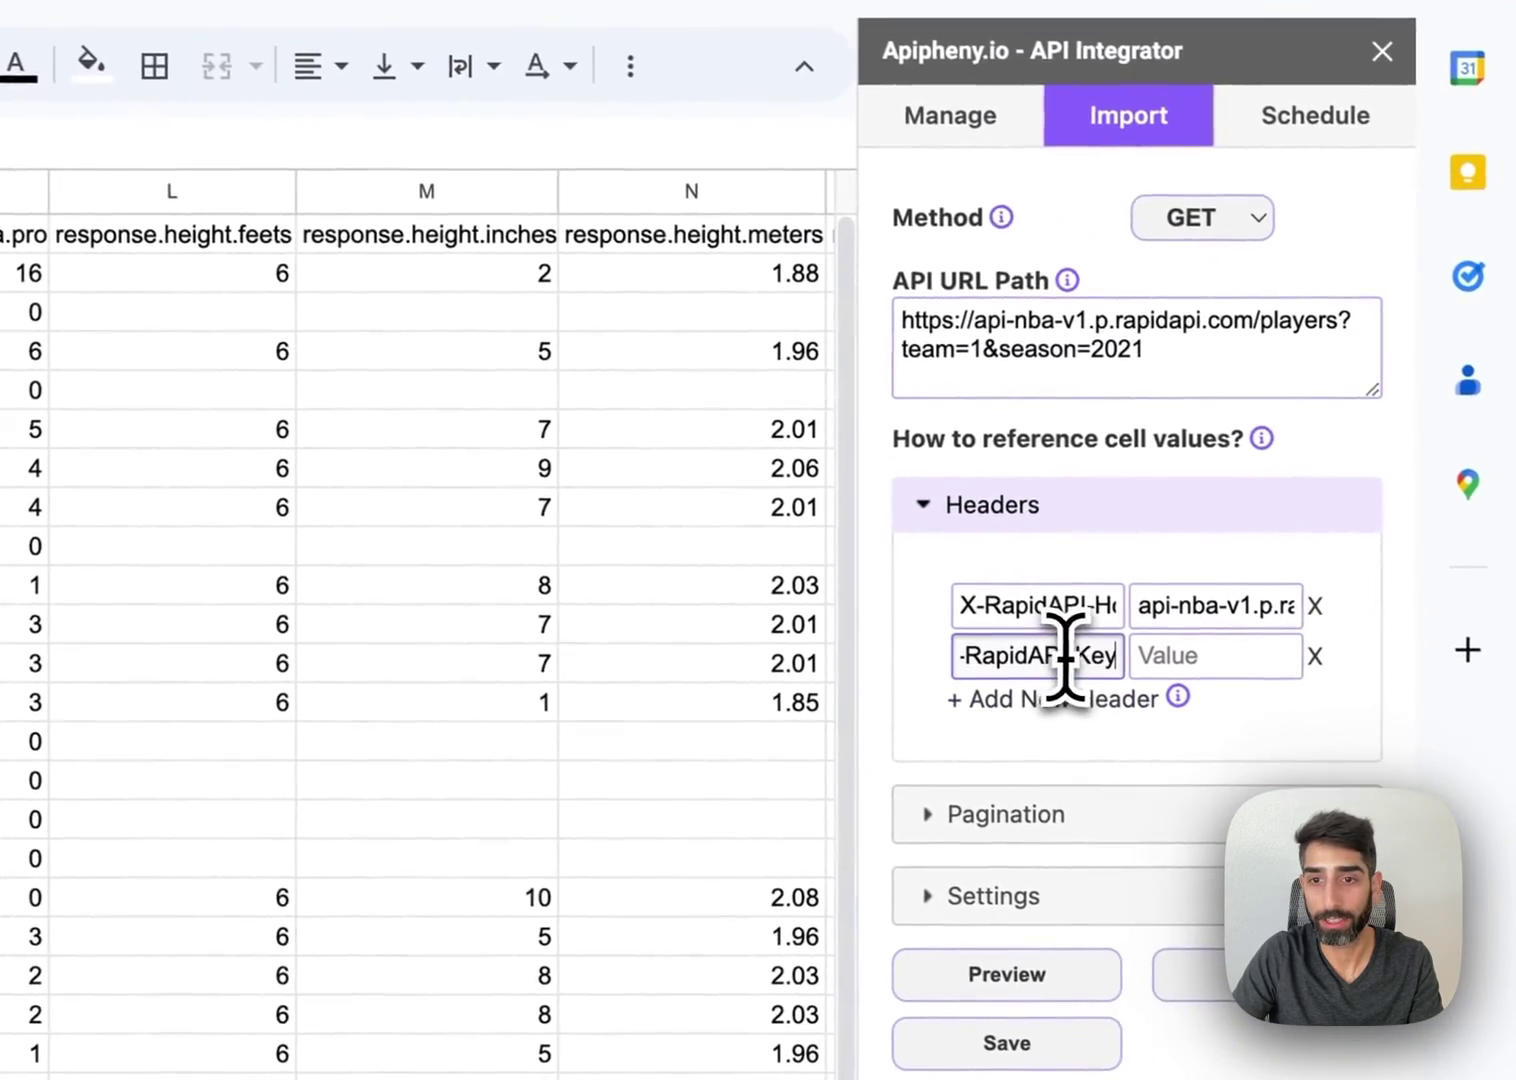
pyautogui.click(423, 82)
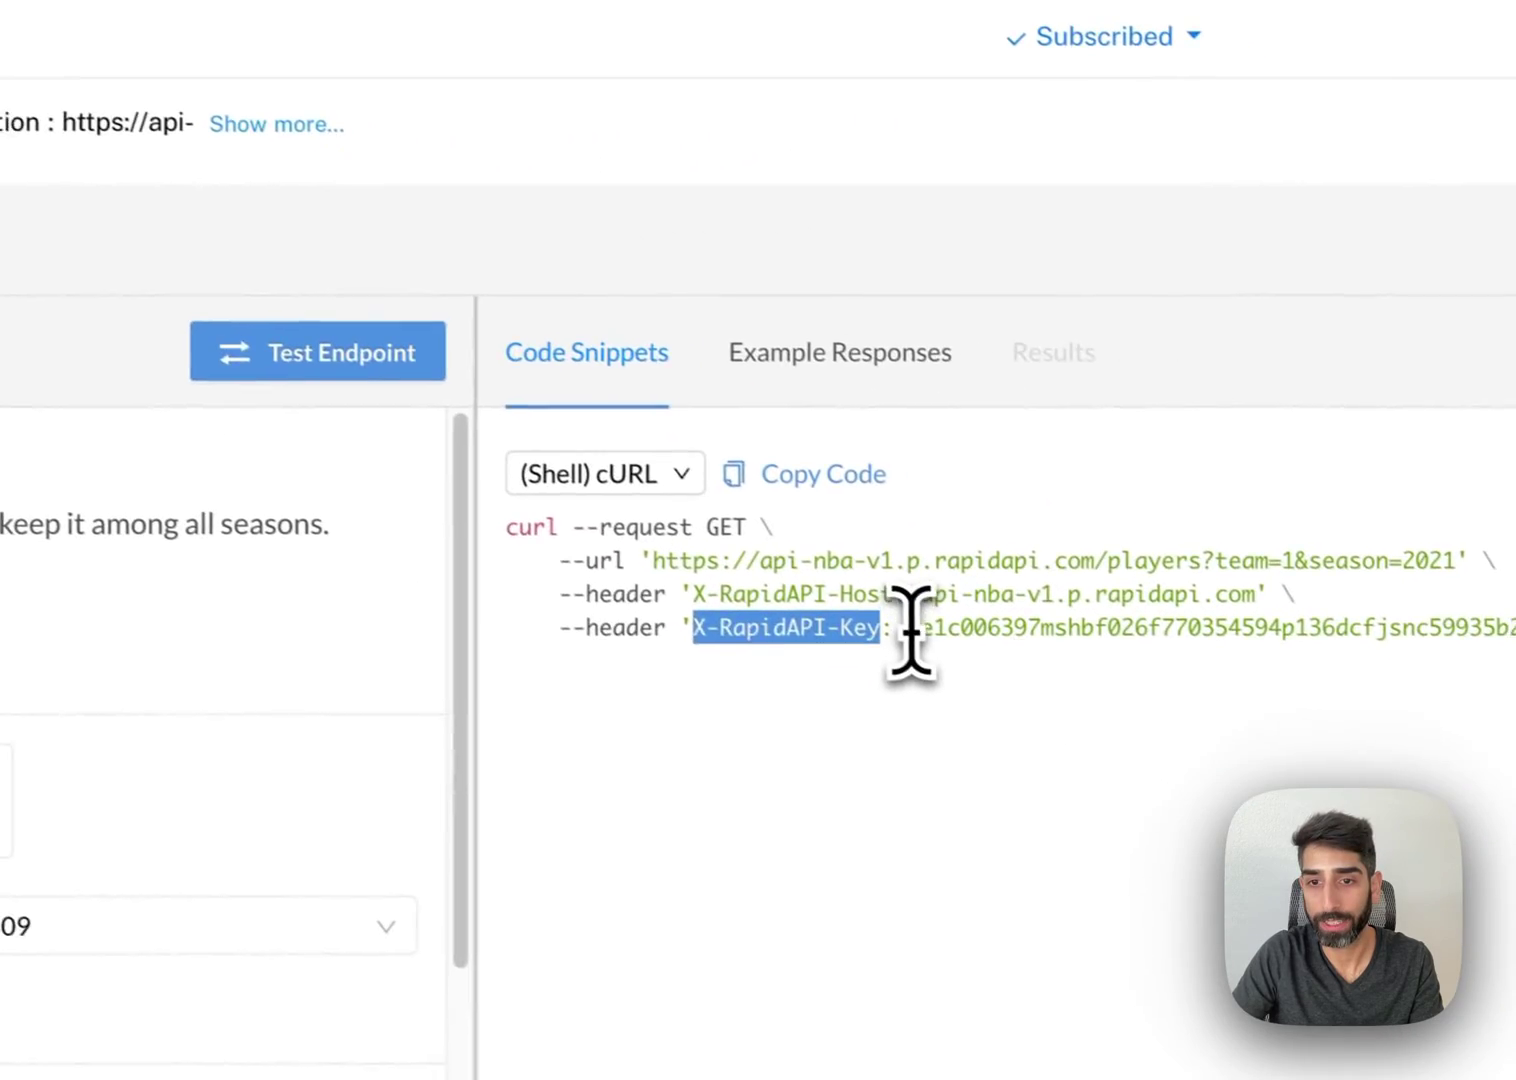
pyautogui.moveTo(907, 628); pyautogui.dragTo(1512, 622)
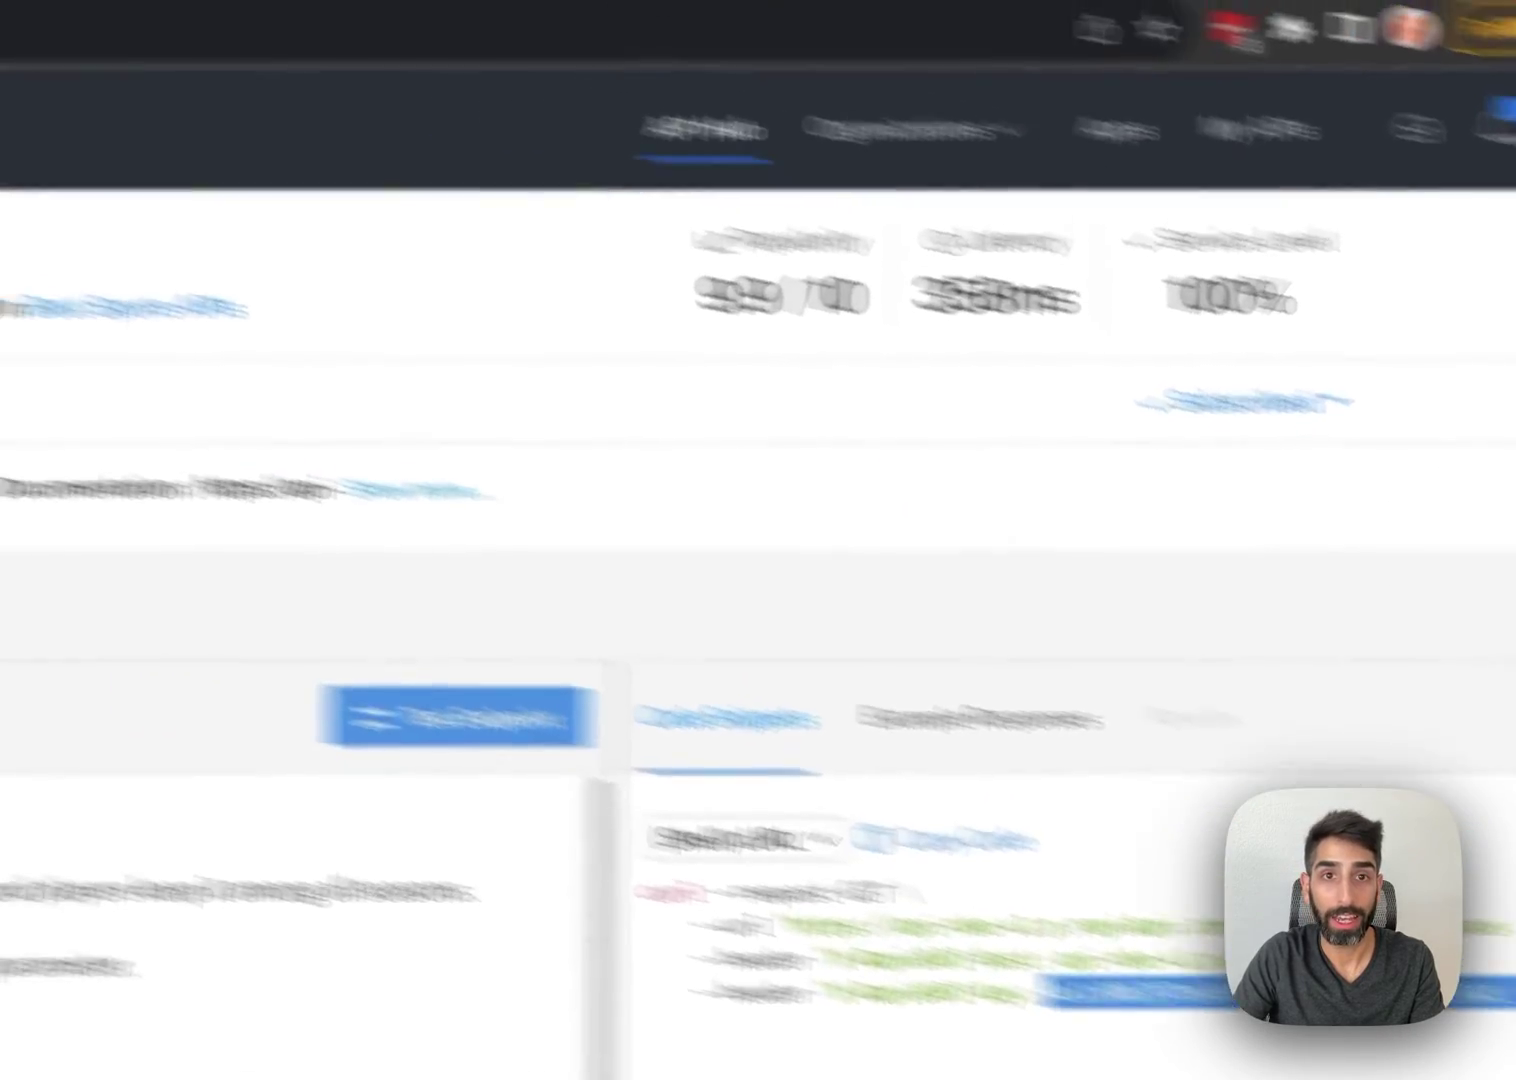
pyautogui.click(660, 72)
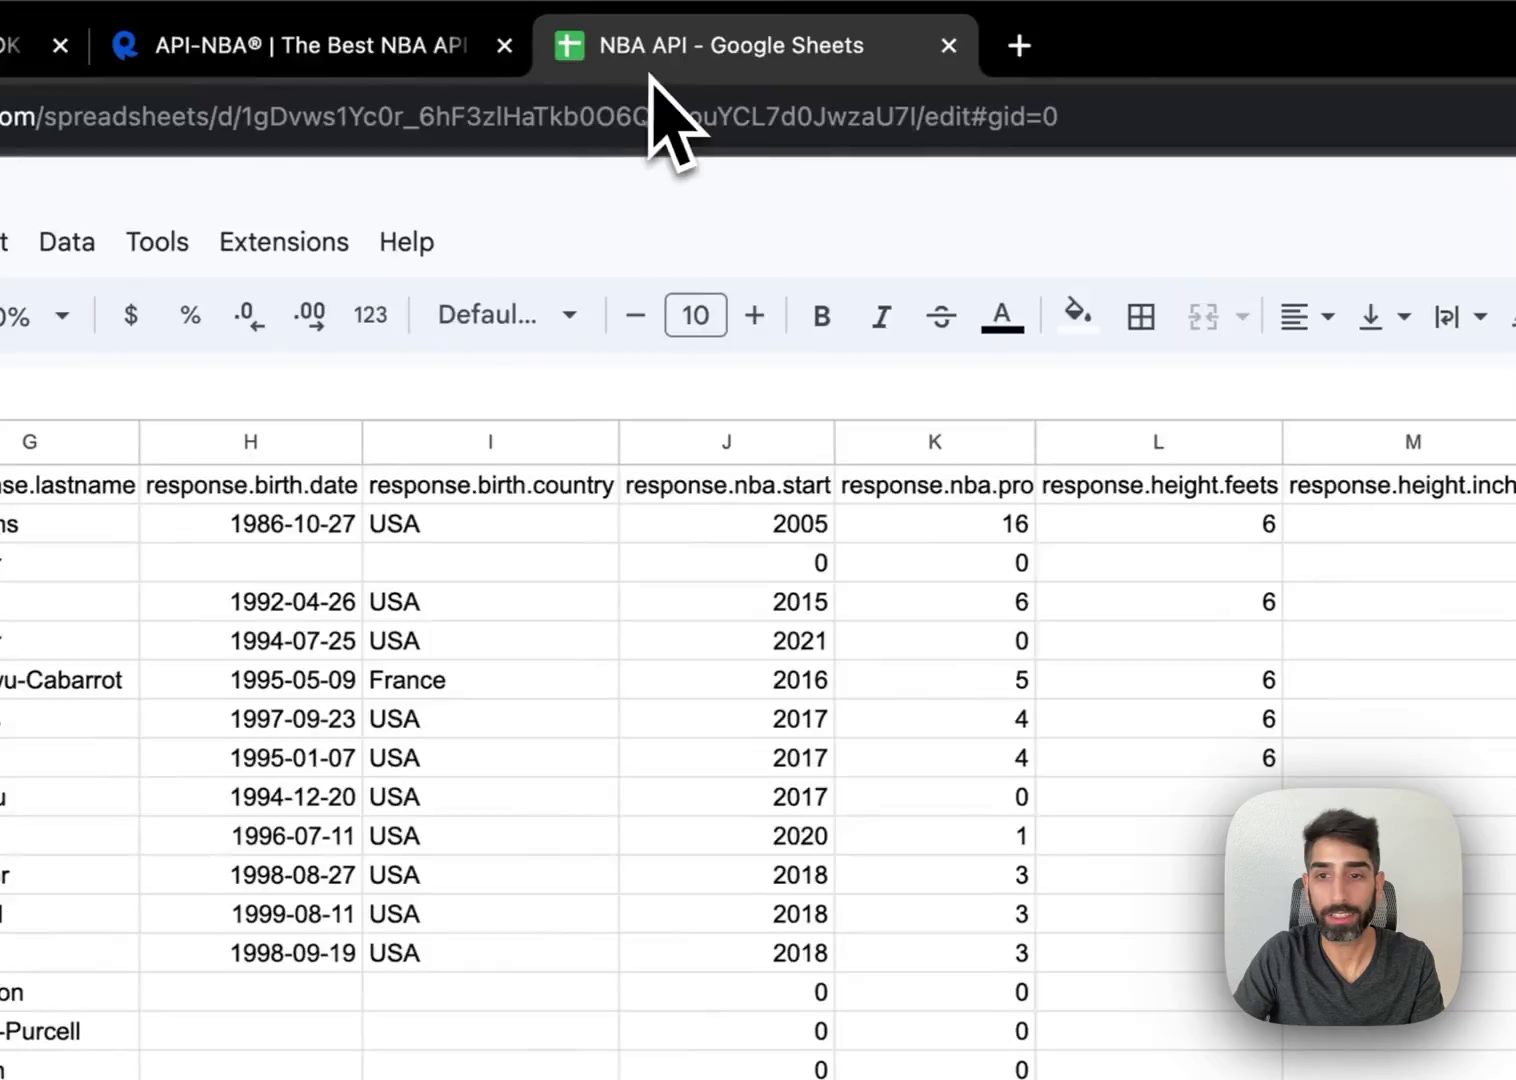
pyautogui.click(1220, 680)
pyautogui.hotkey('ctrl', 'v')
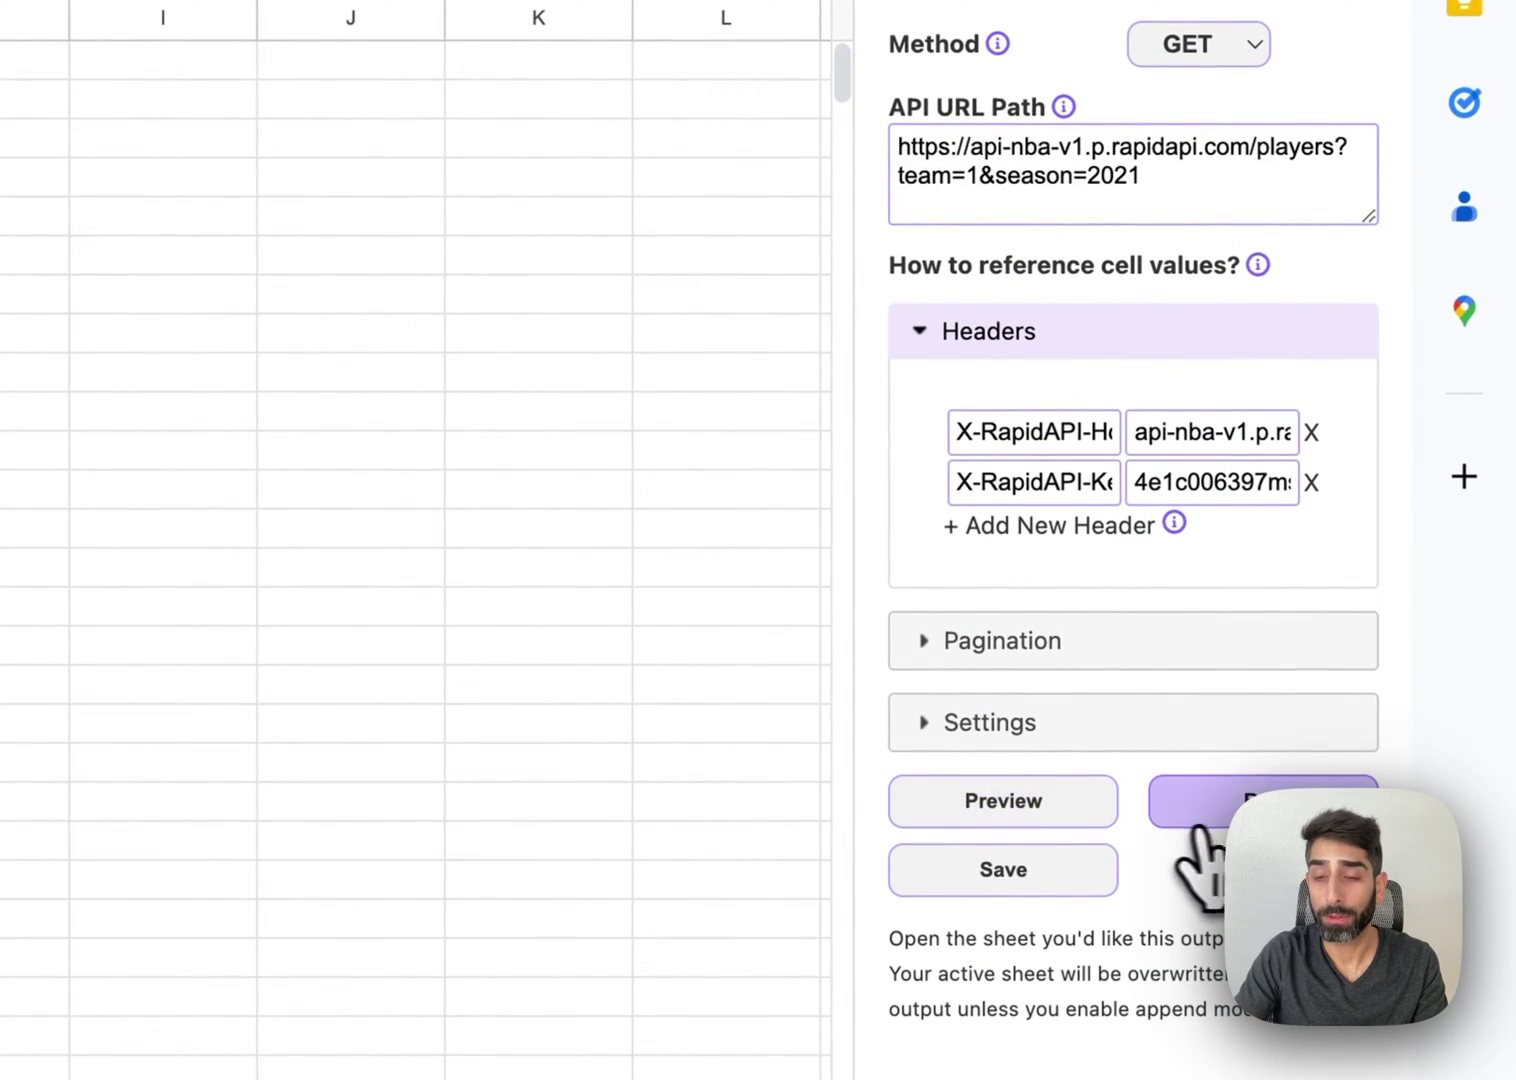
# - Run the team 1, season 2021 player request in Apipheny, then review its API URL Path
pyautogui.click(1262, 801)
pyautogui.click(1165, 907)
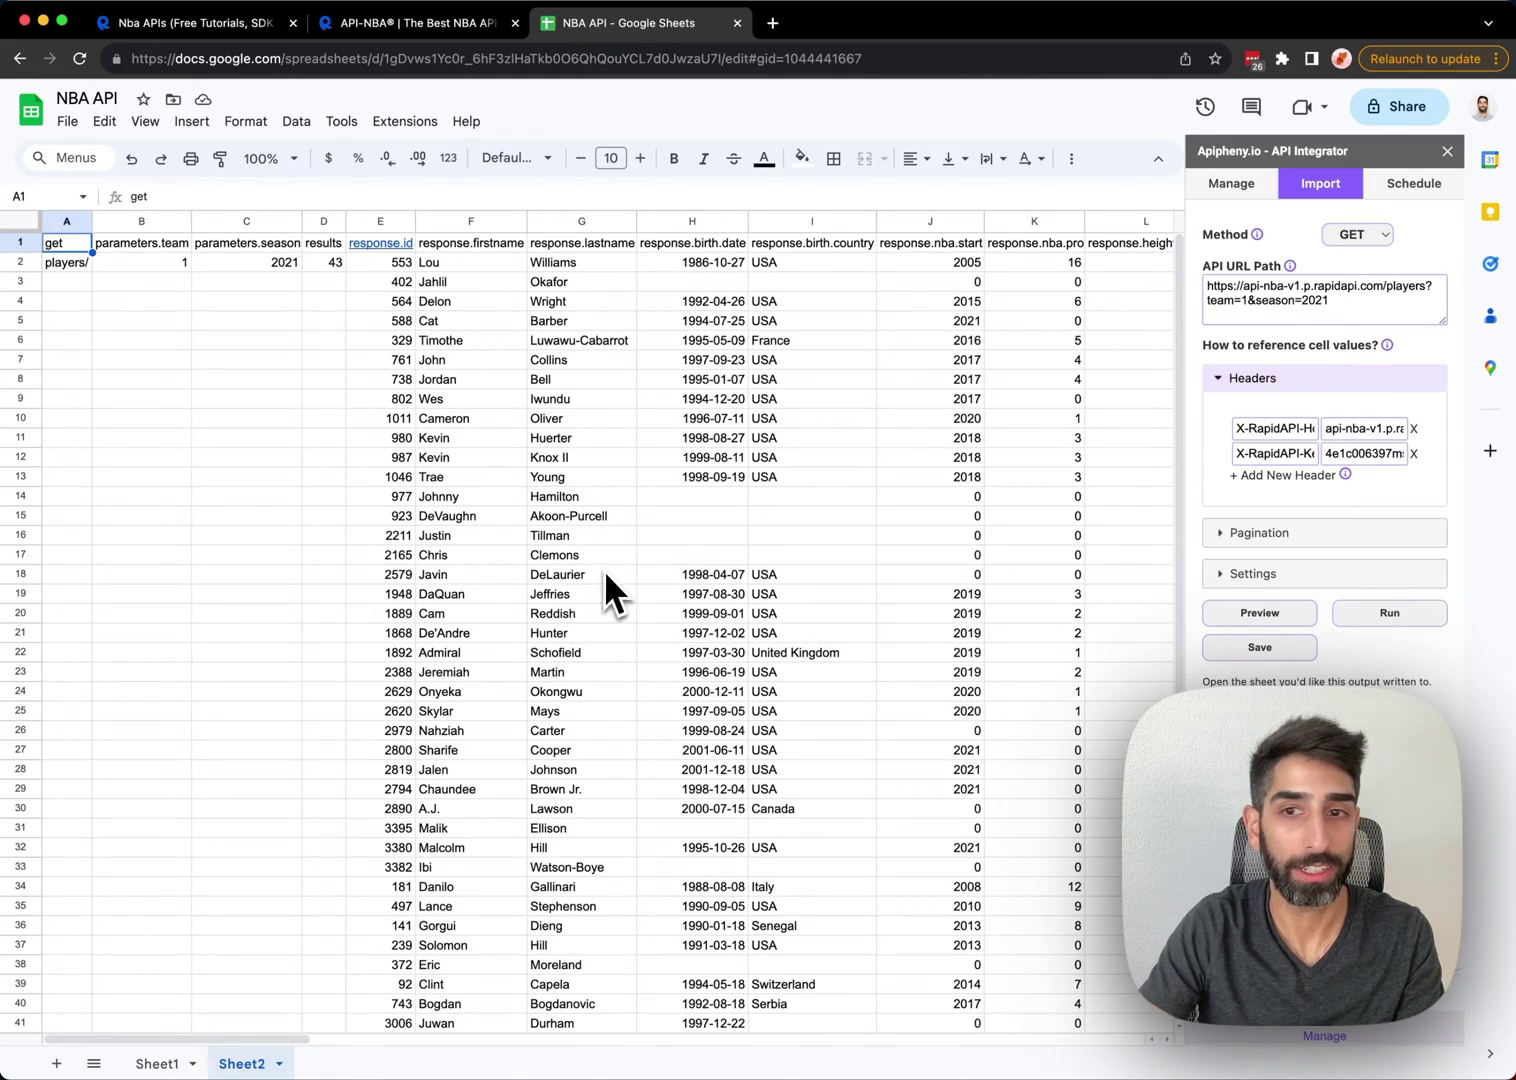
pyautogui.doubleClick(1304, 300)
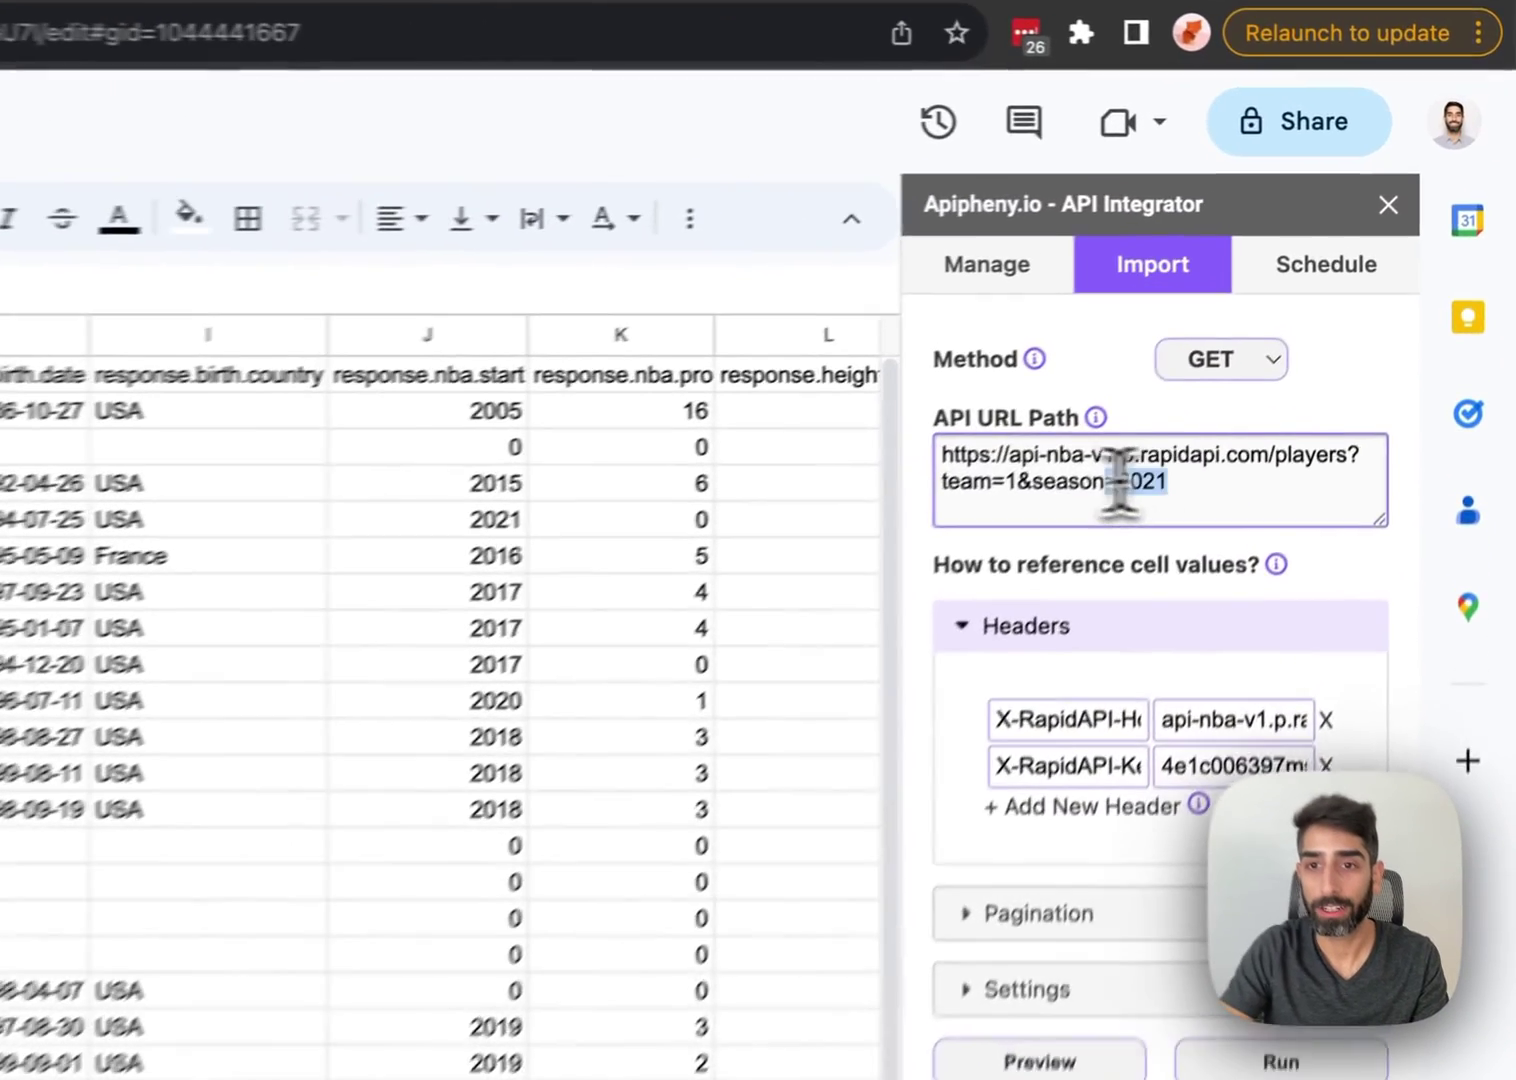
pyautogui.moveTo(1118, 480); pyautogui.dragTo(943, 458)
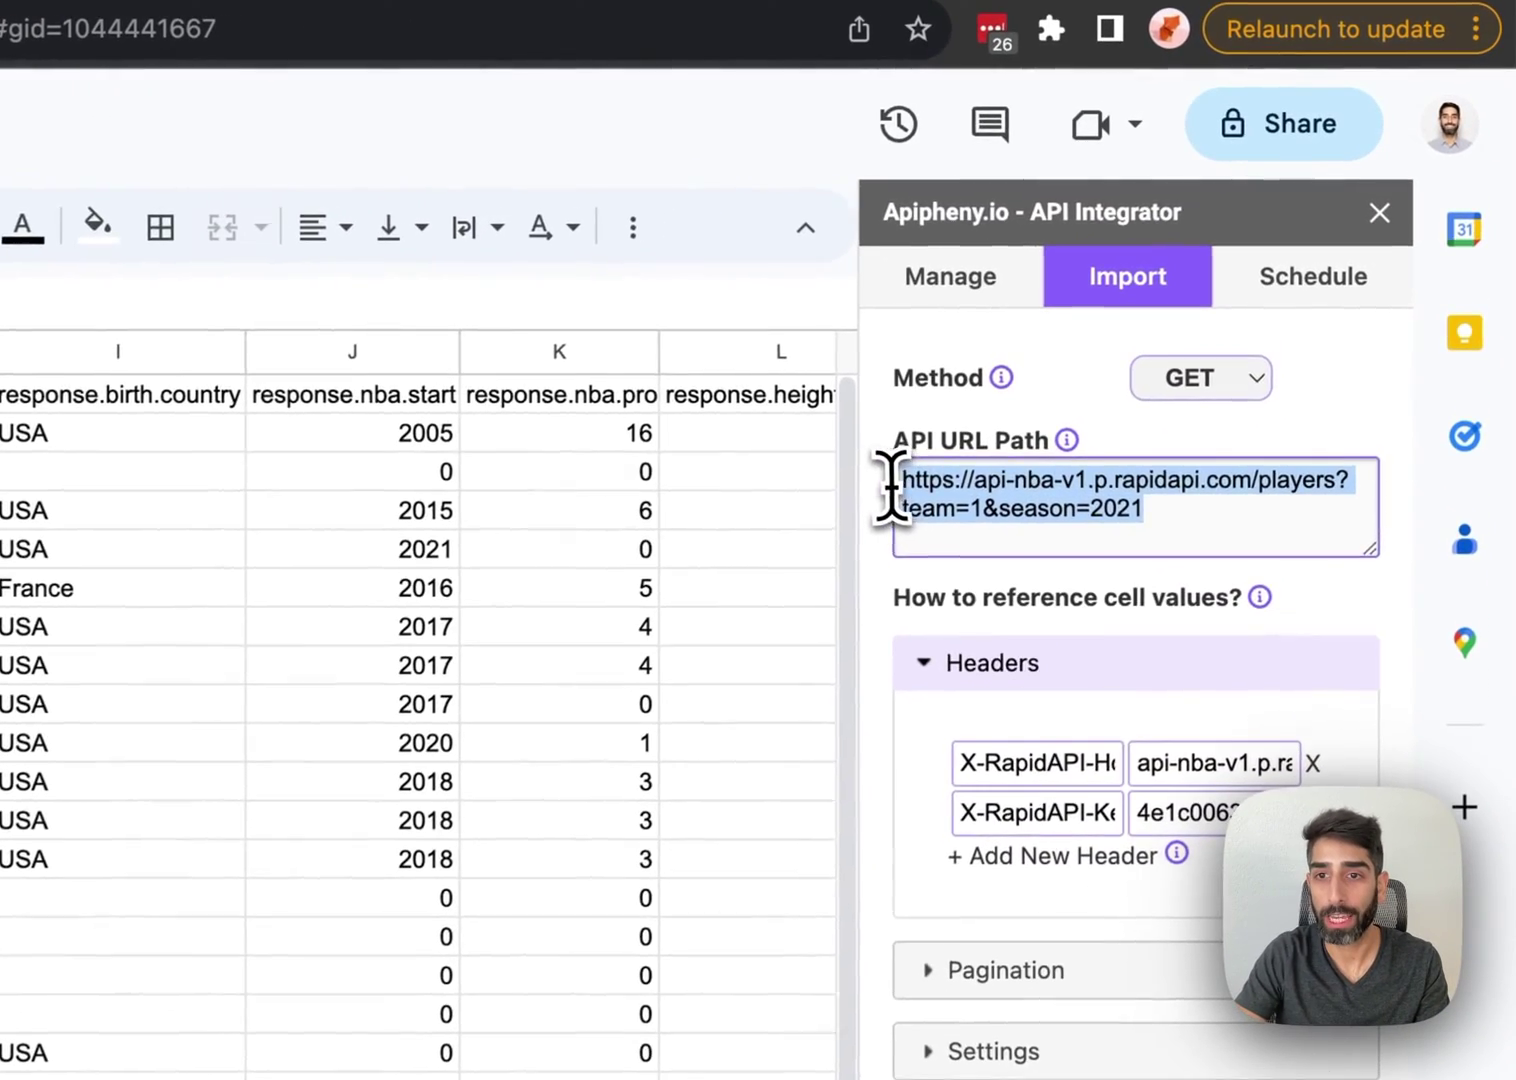
pyautogui.click(1075, 458)
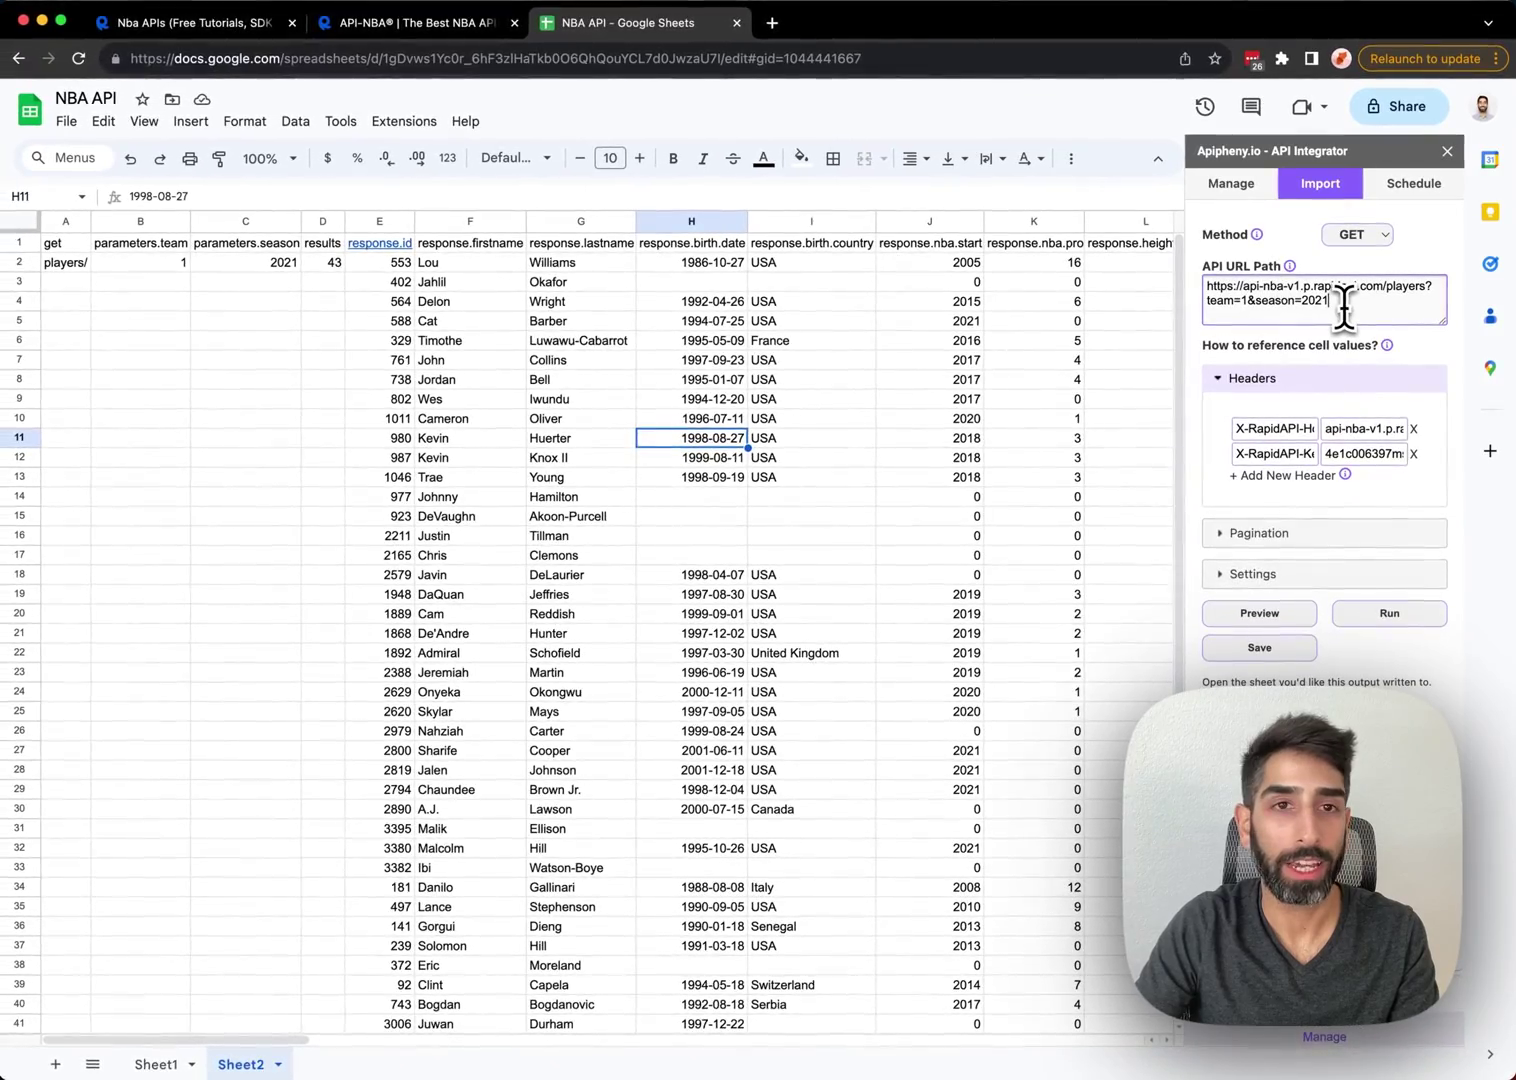
# - On RapidAPI, open API-NBA's GET Games endpoint and copy its games?date=2022-02-12 request URL
pyautogui.click(402, 23)
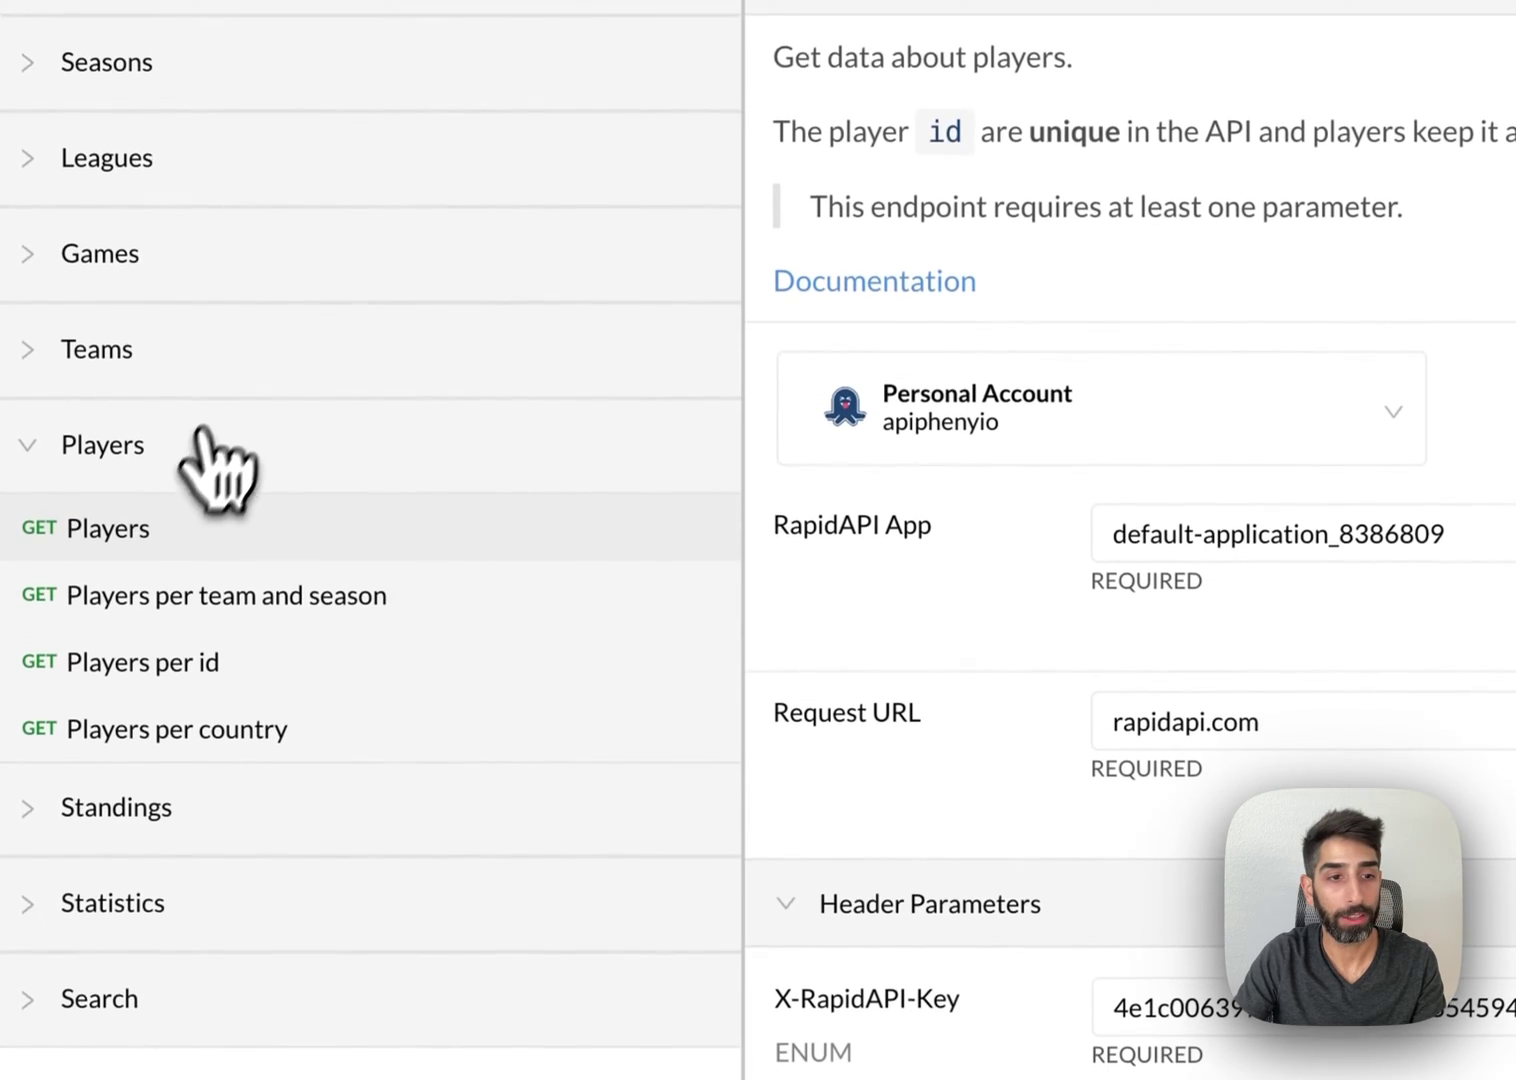
pyautogui.click(230, 420)
pyautogui.scroll(-2, 237, 470)
pyautogui.scroll(2, 150, 250)
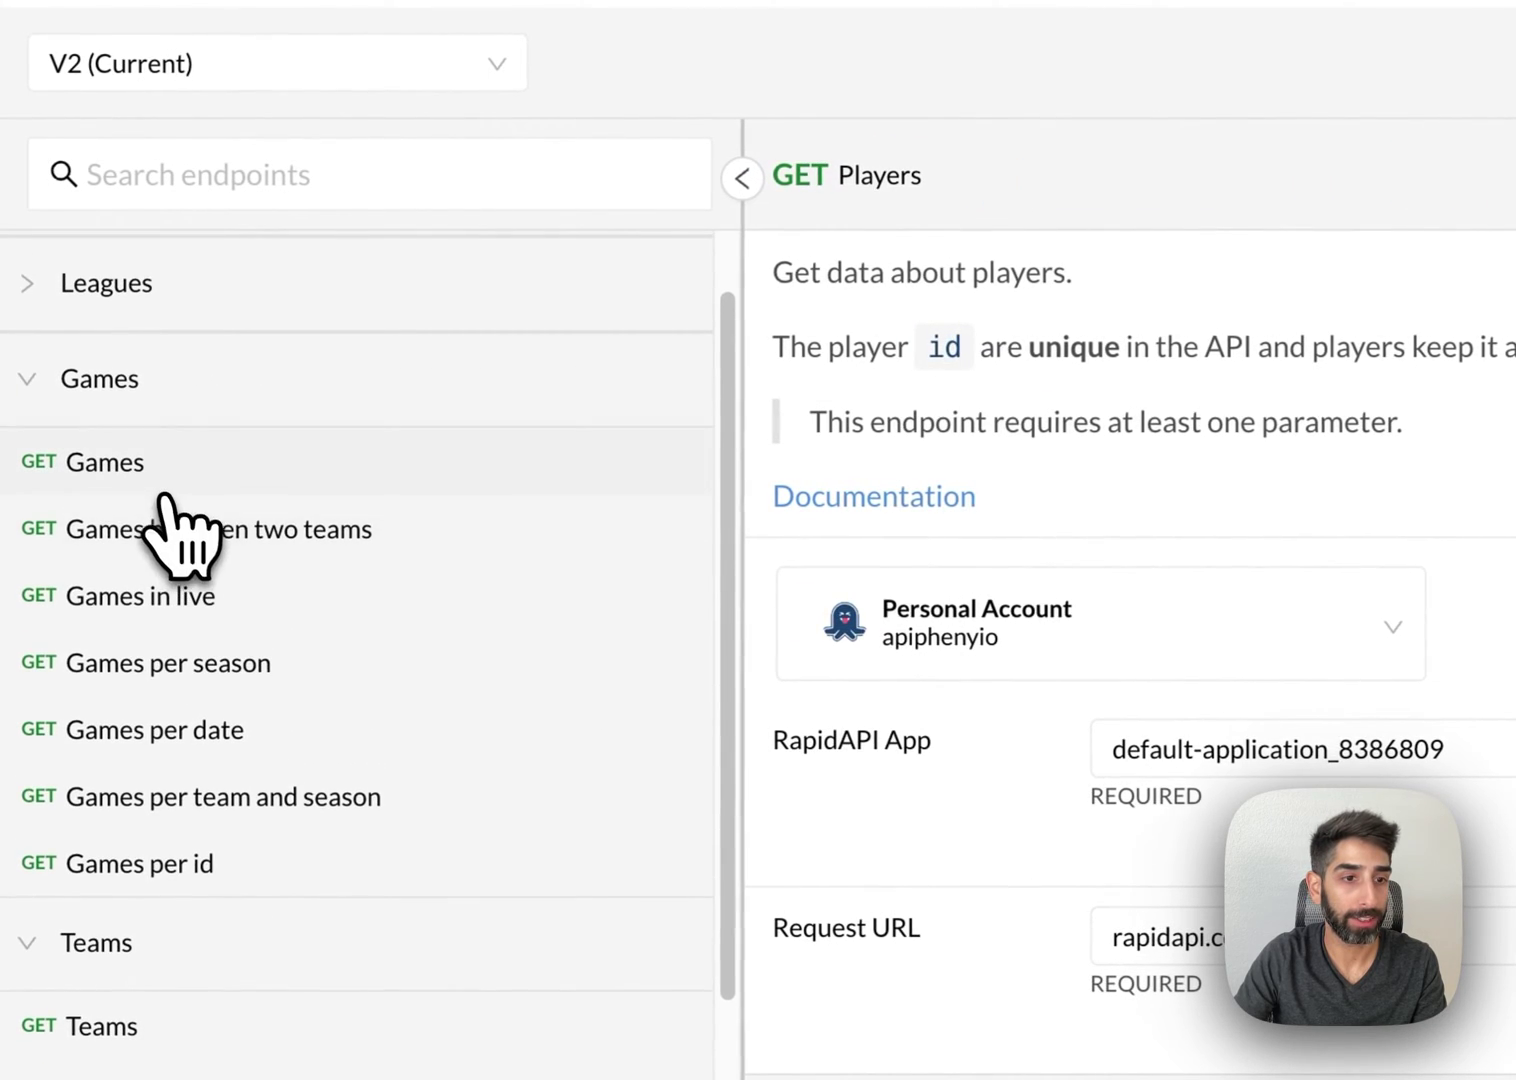
pyautogui.click(186, 462)
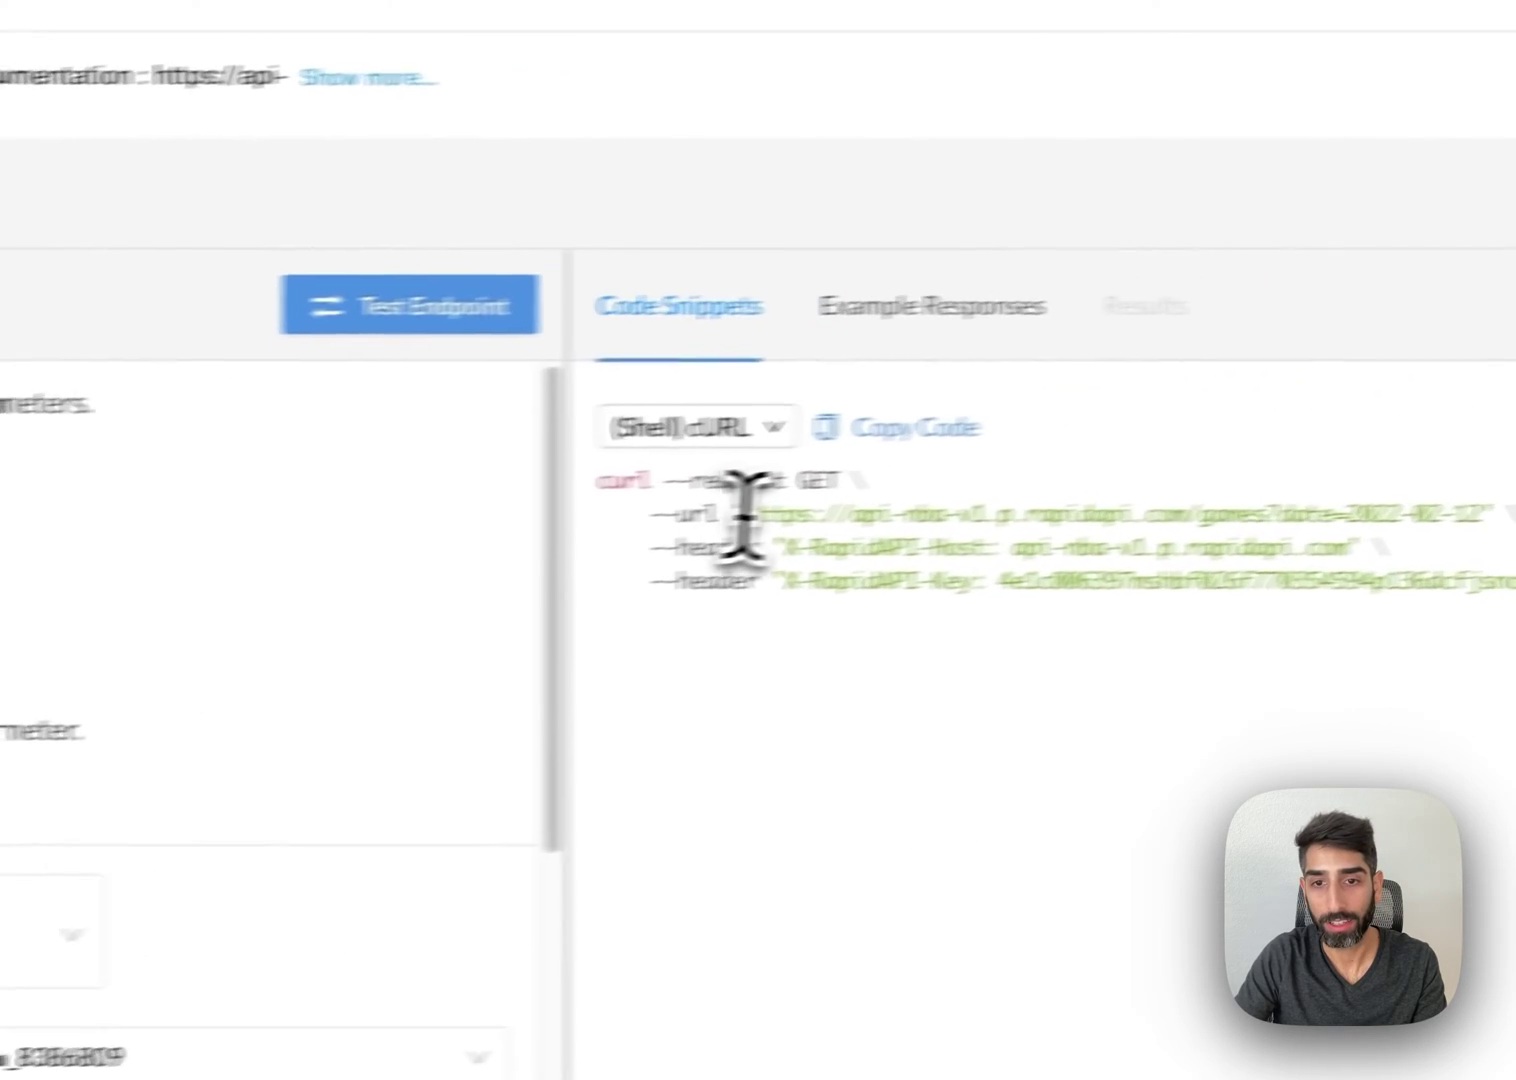
pyautogui.moveTo(592, 531); pyautogui.dragTo(1292, 480)
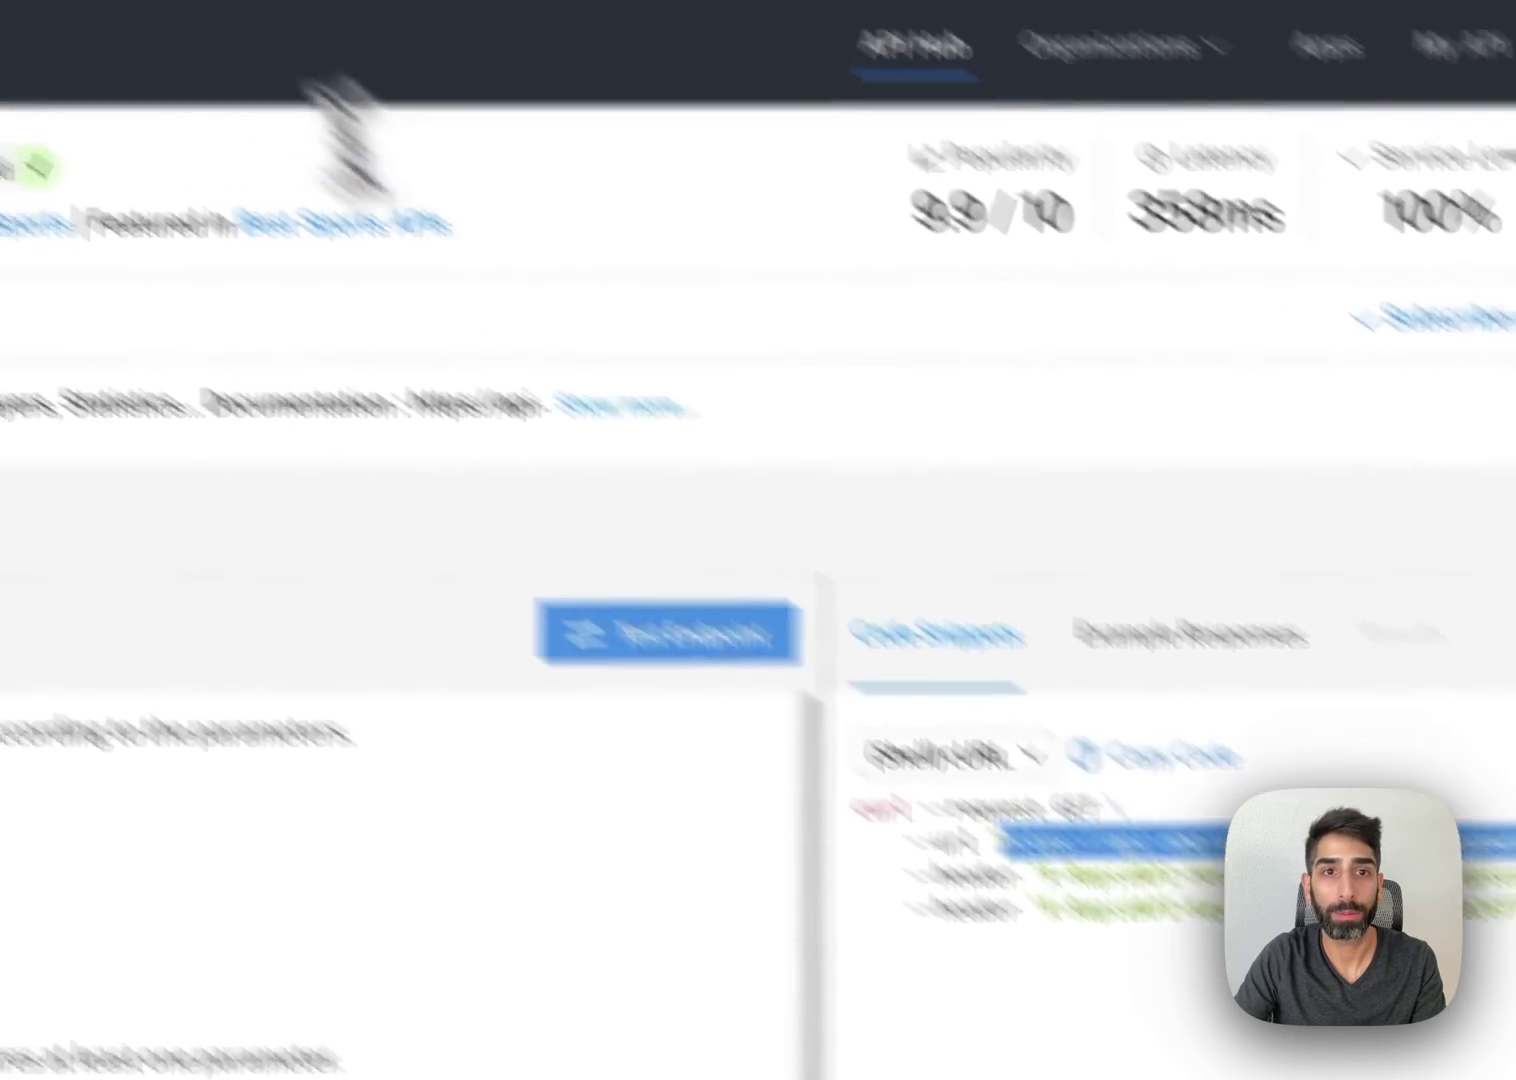
pyautogui.click(389, 64)
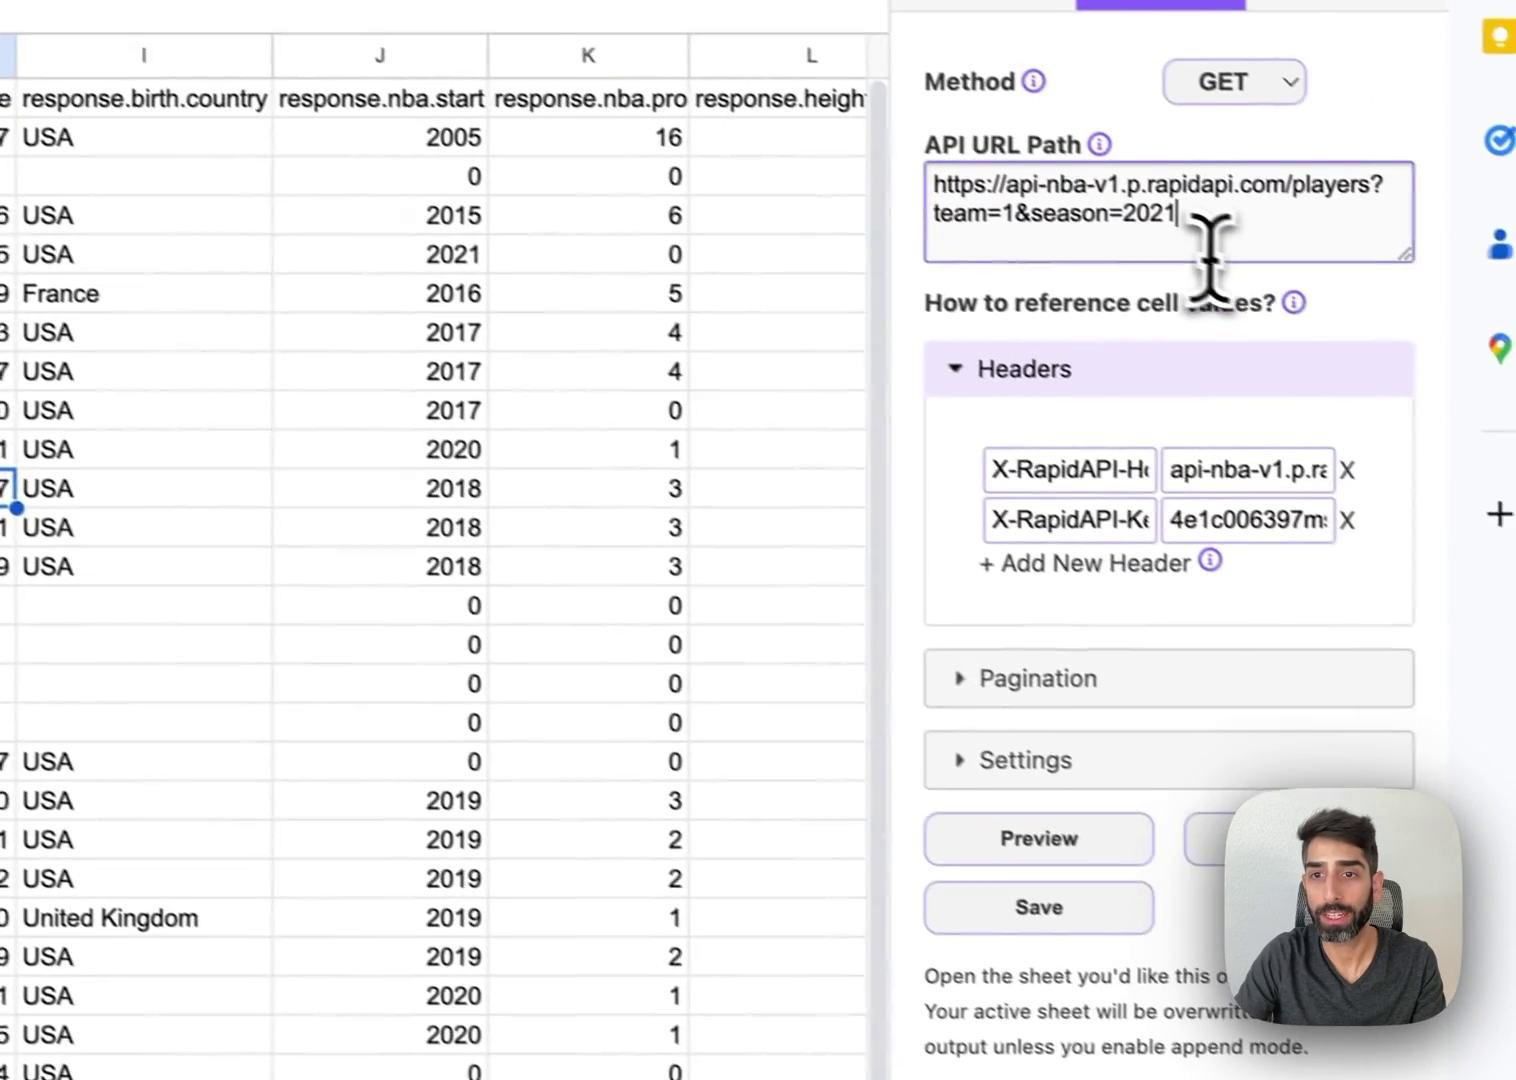
# - Replace the players URL with the games?date=2022-02-12 URL and run the import for 8 games
pyautogui.moveTo(1210, 258); pyautogui.dragTo(945, 195)
pyautogui.write('https://api-nba-v1.p.rapidapi.com/games?date=2022-02-12')
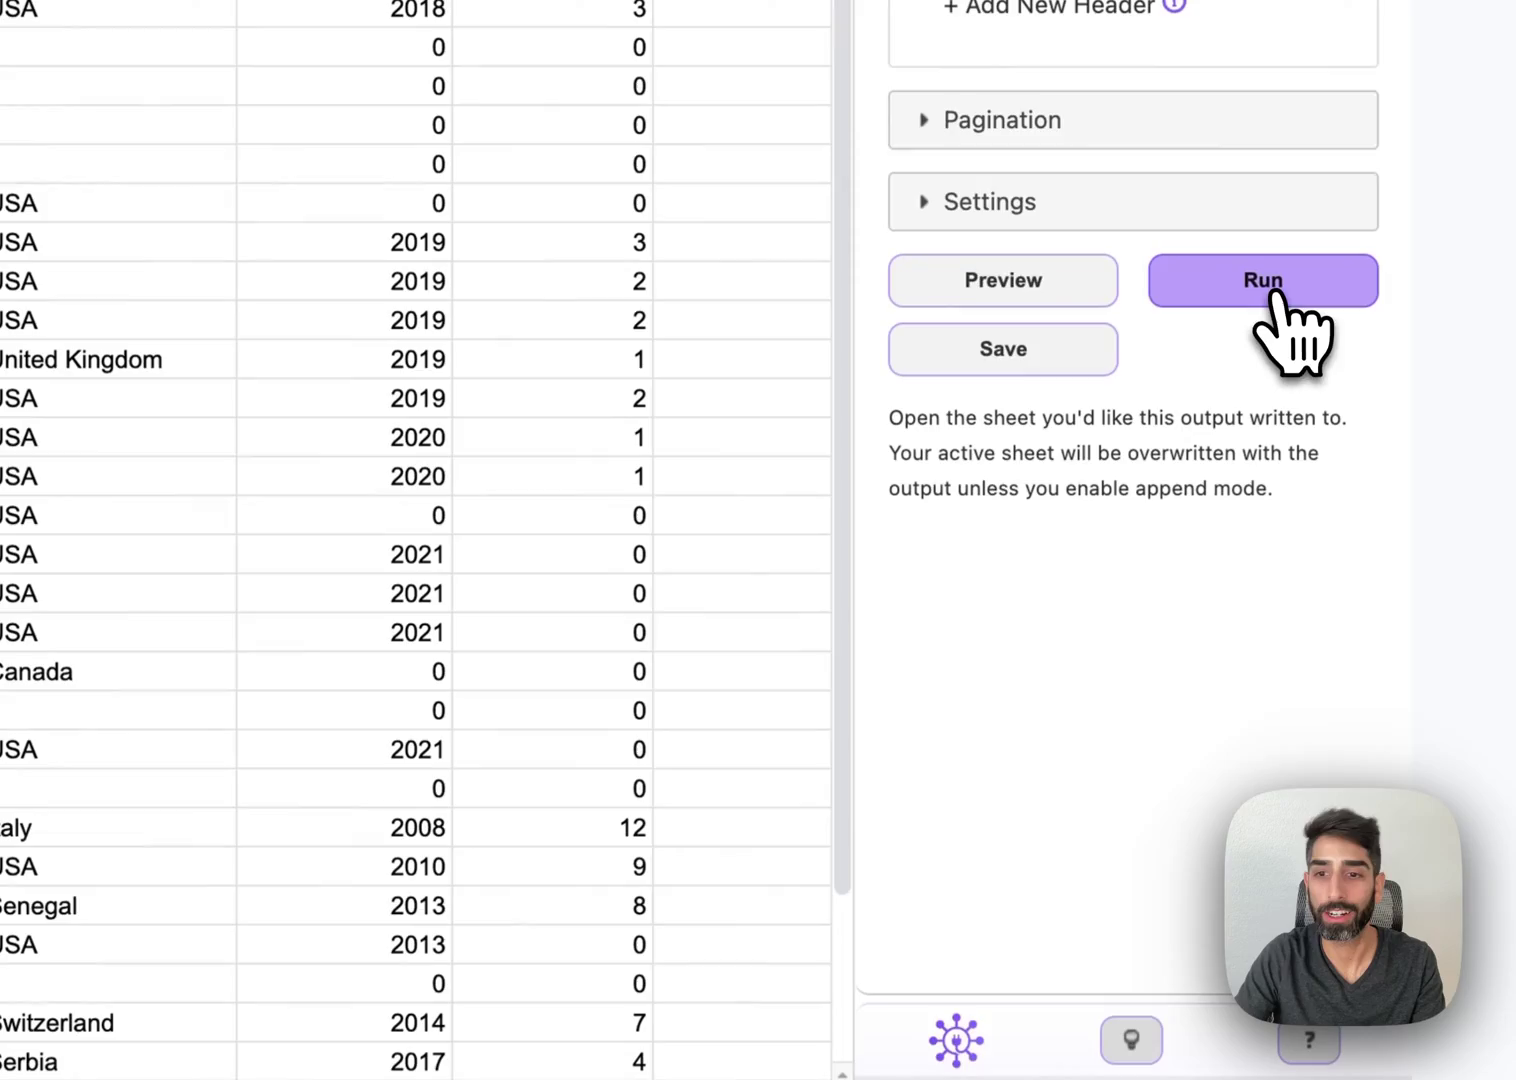
pyautogui.click(1268, 825)
pyautogui.click(1215, 388)
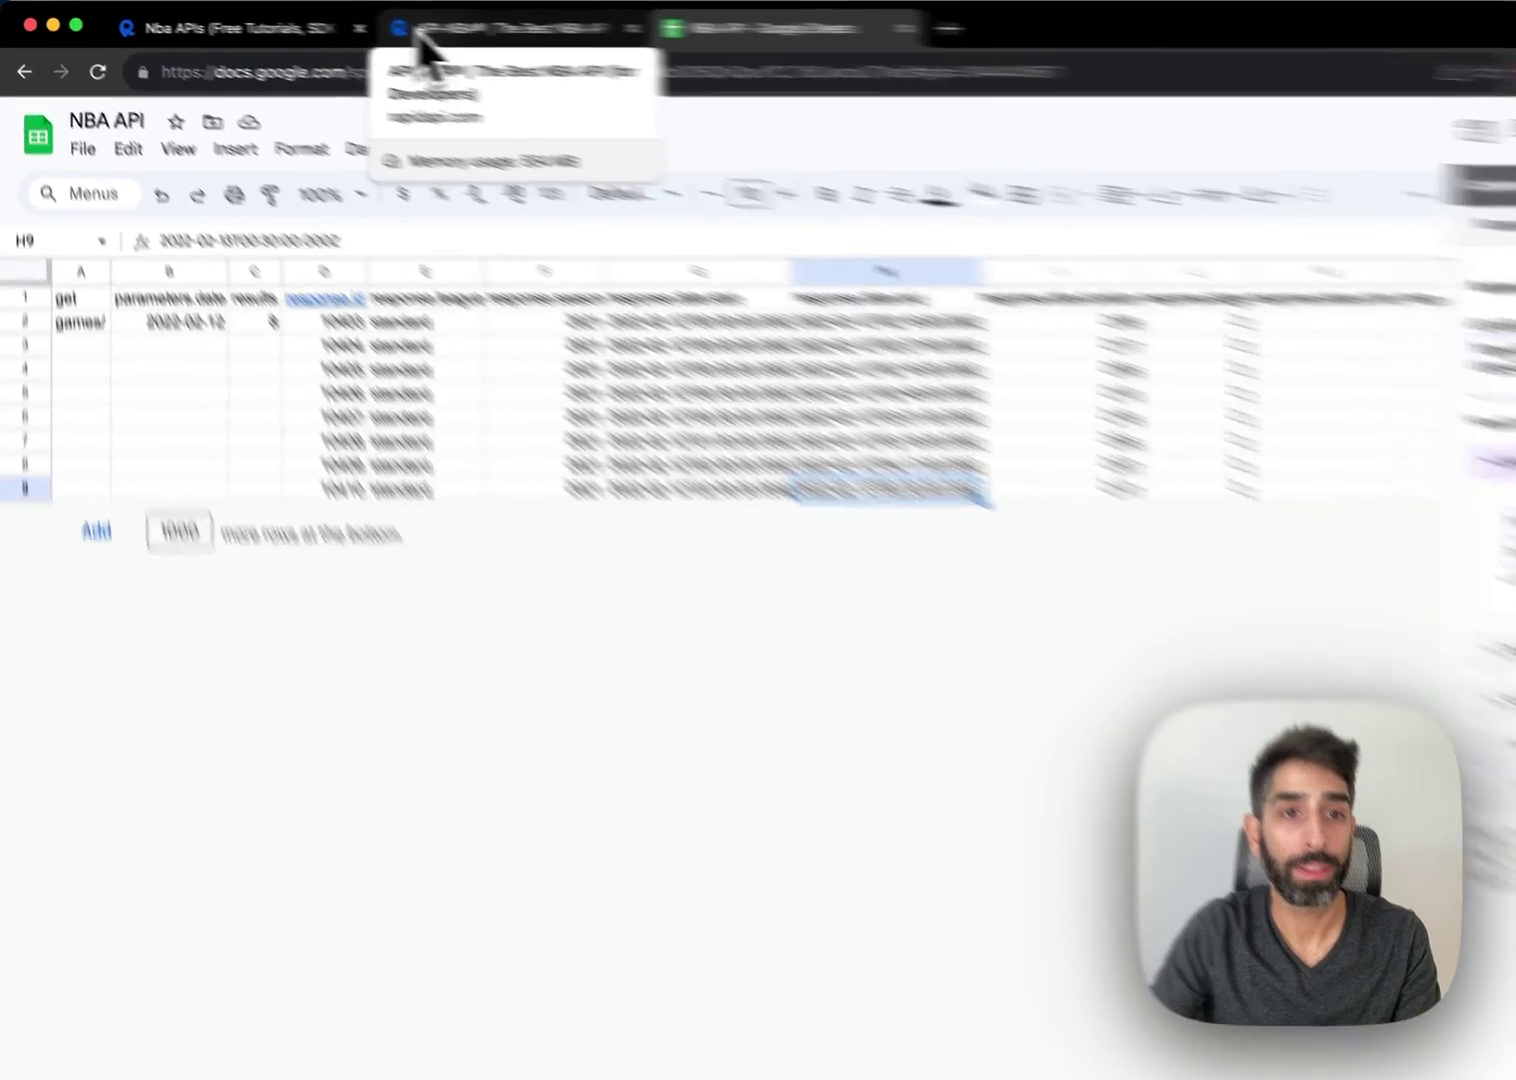
pyautogui.click(339, 23)
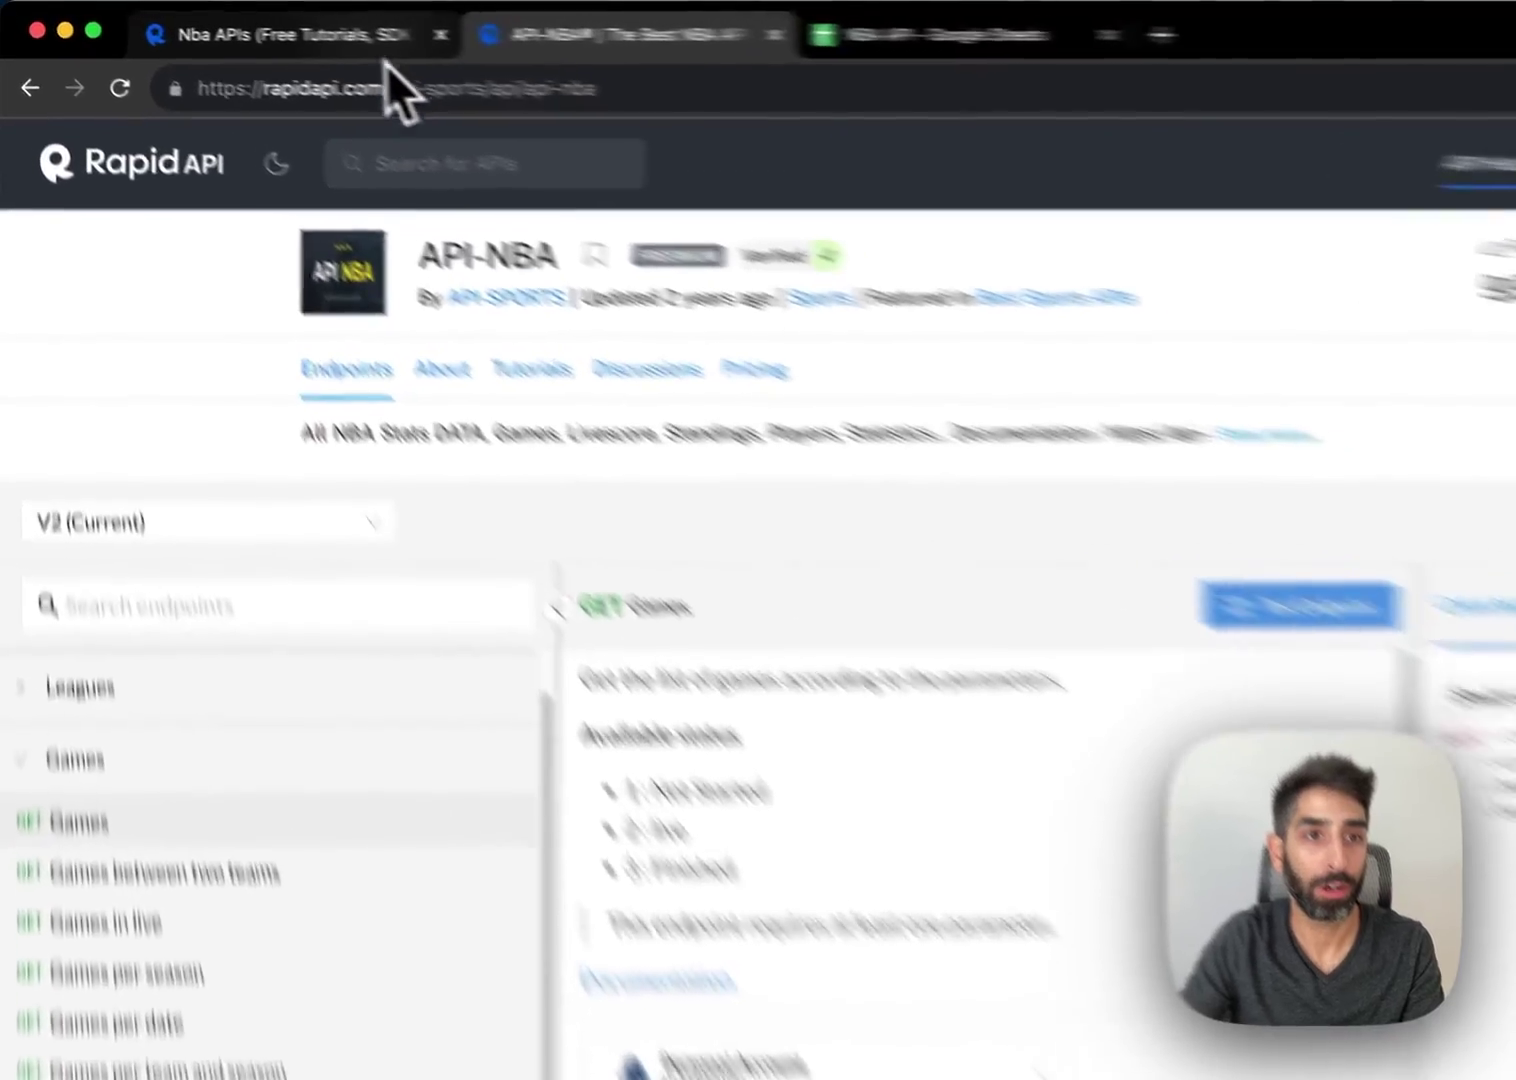
pyautogui.click(254, 22)
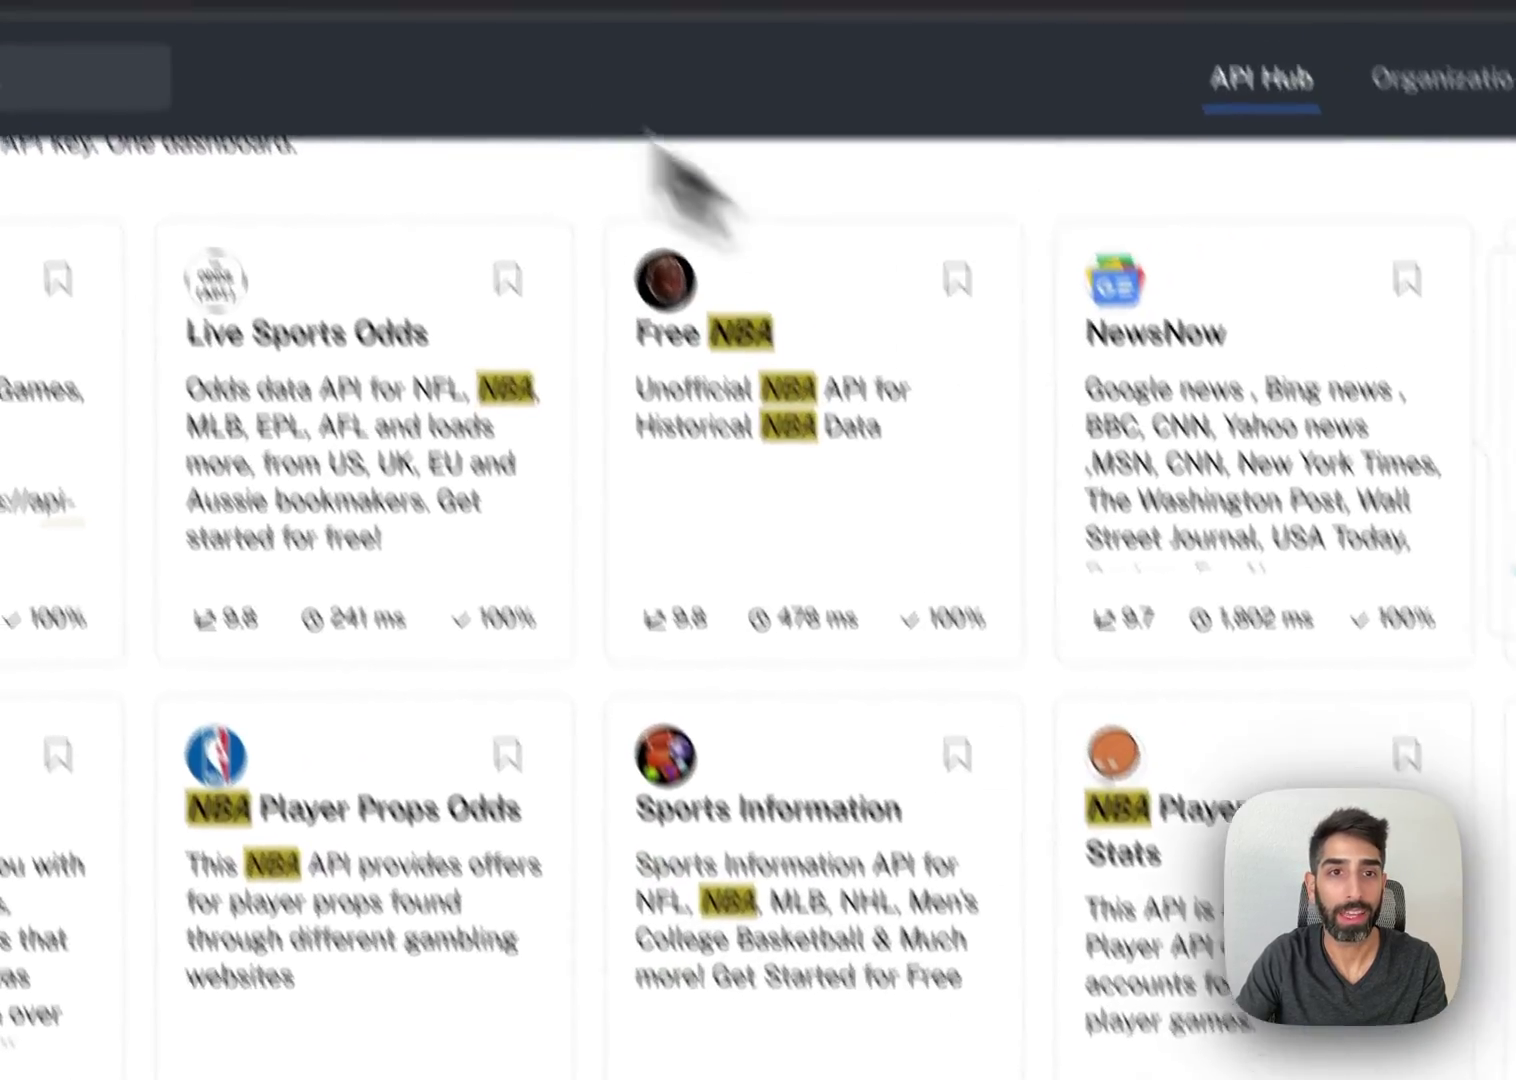
pyautogui.click(1160, 45)
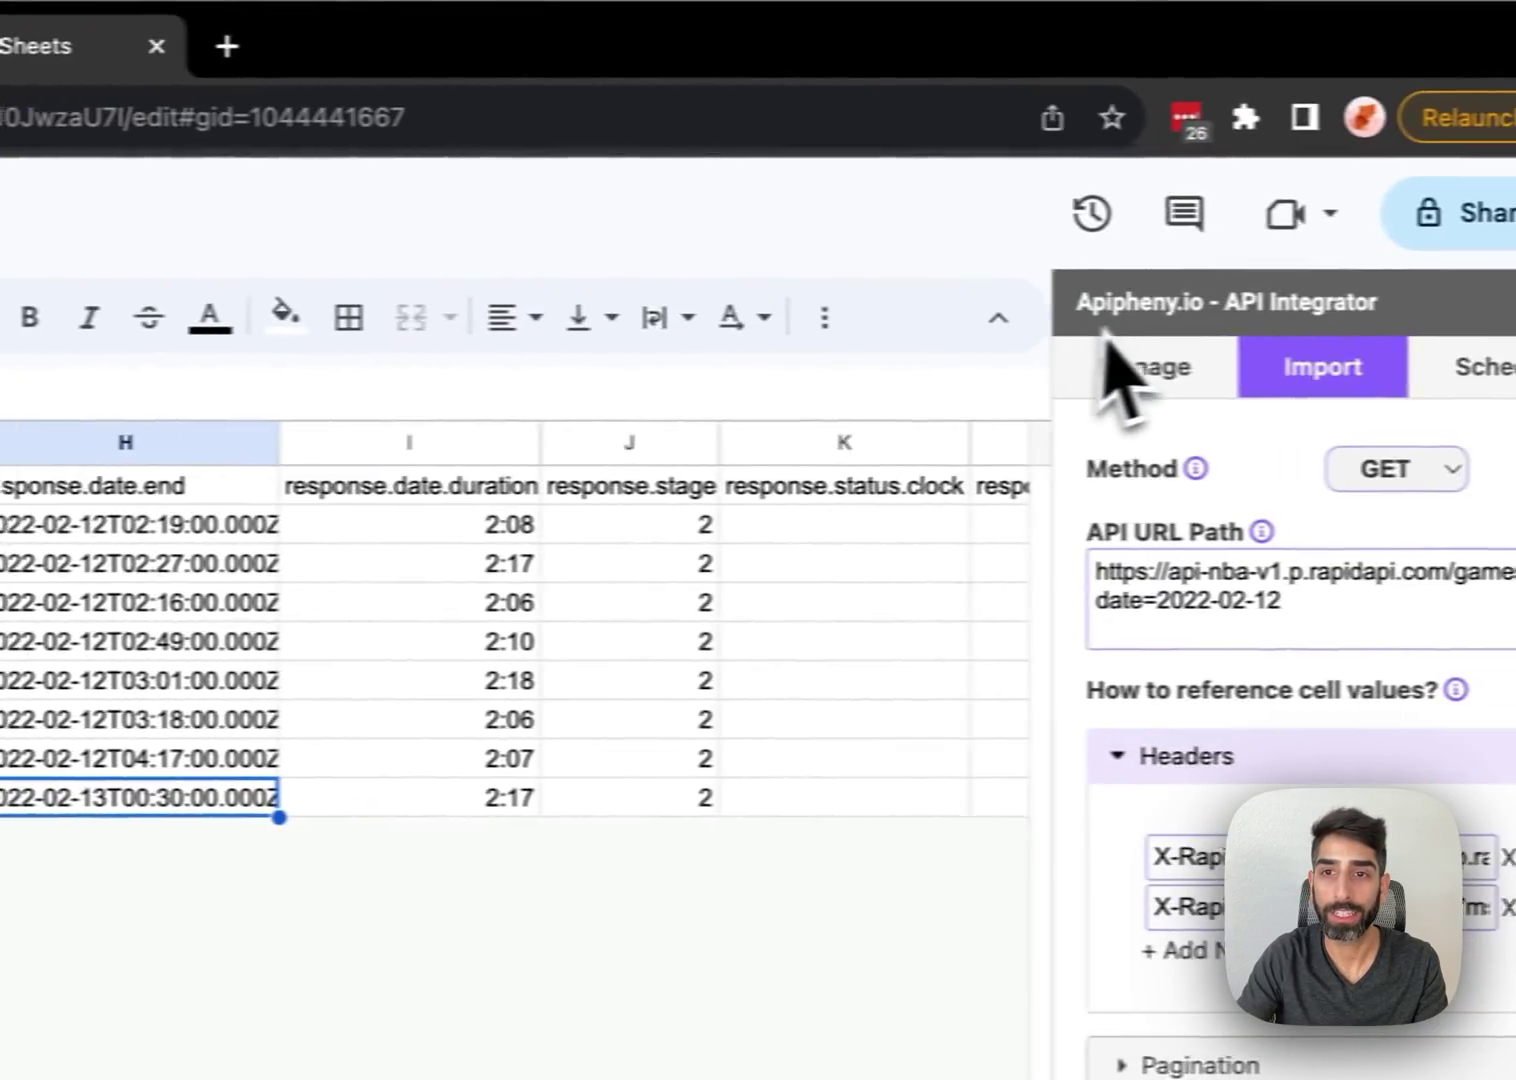